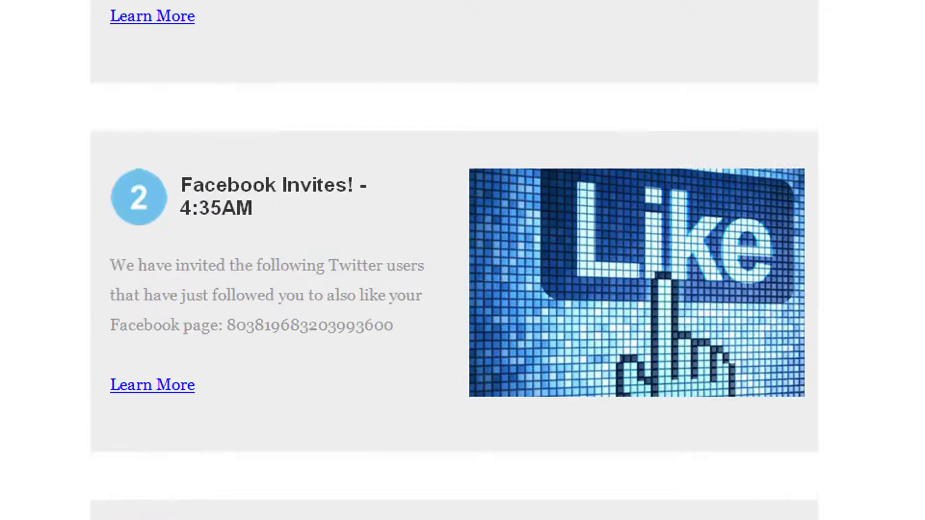
Step: Read through the daily activity report, from the Facebook invites and status updates to the items needing attention and the extracted curations
scroll(455, 260, "down", 8)
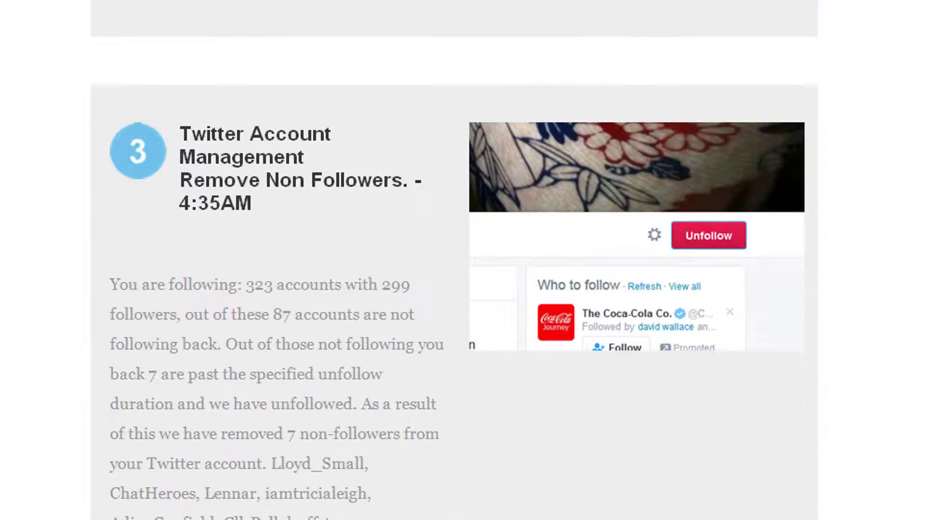
scroll(454, 260, "down", 2)
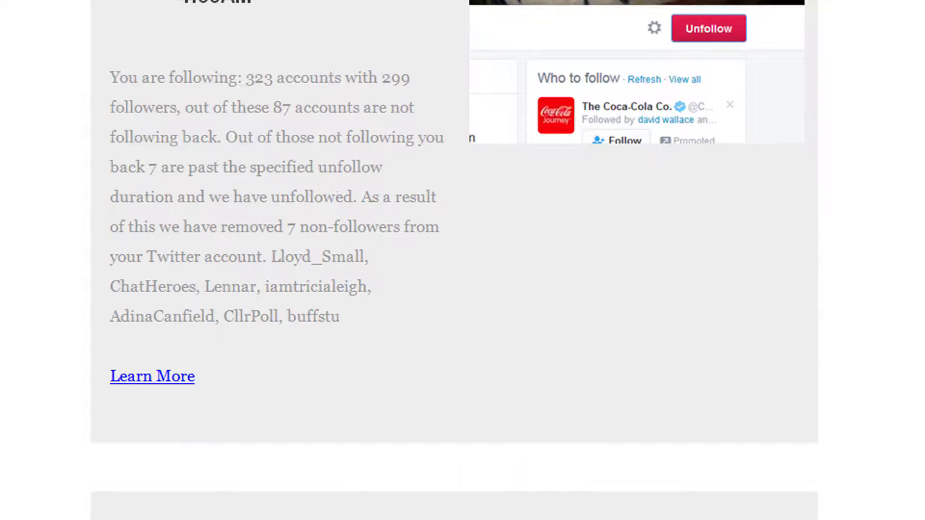
scroll(454, 260, "down", 14)
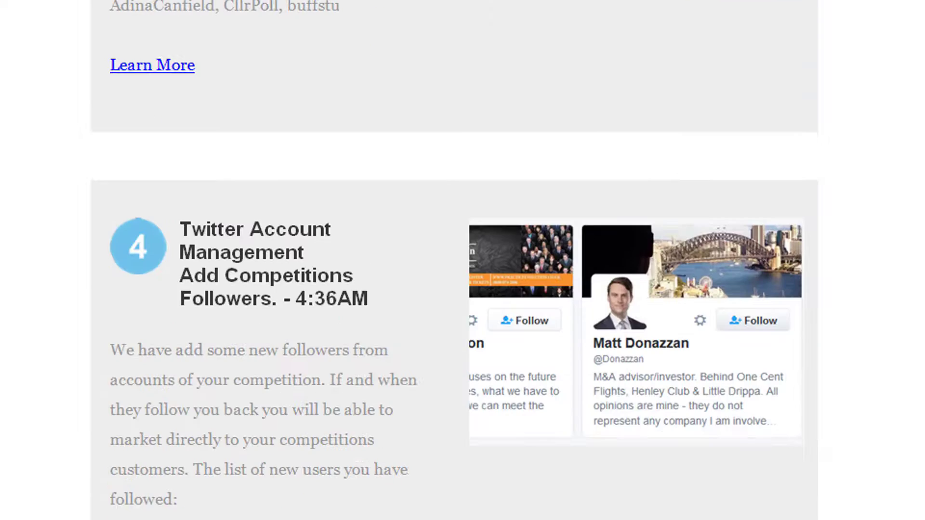
scroll(454, 260, "down", 2)
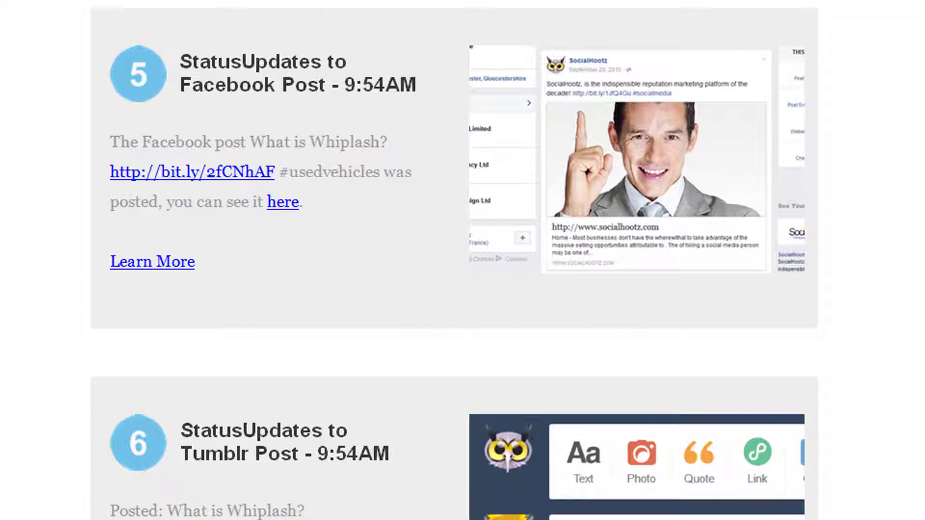
scroll(454, 260, "down", 13)
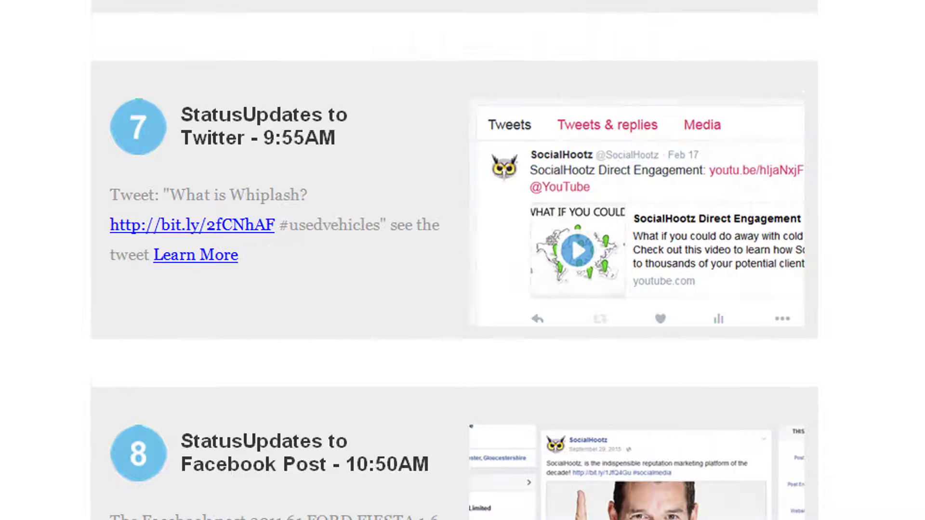
scroll(455, 260, "down", 12)
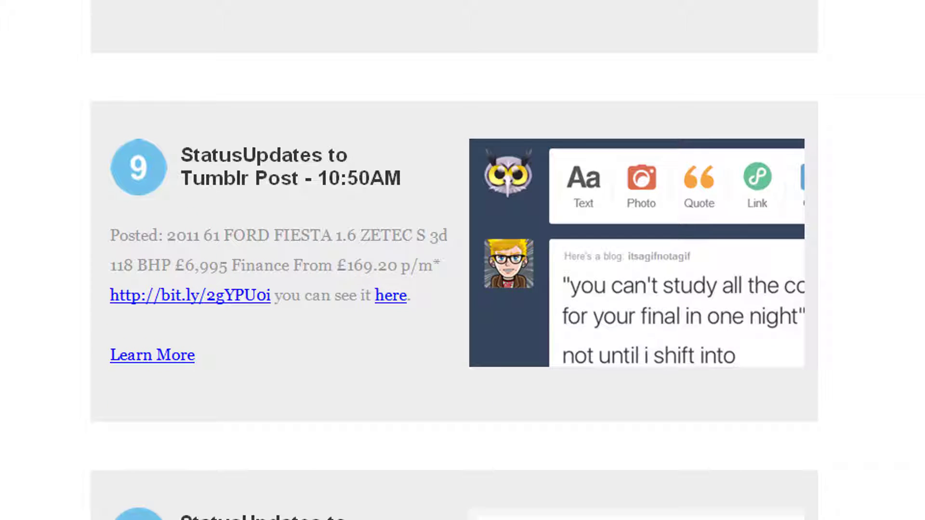
scroll(454, 260, "down", 14)
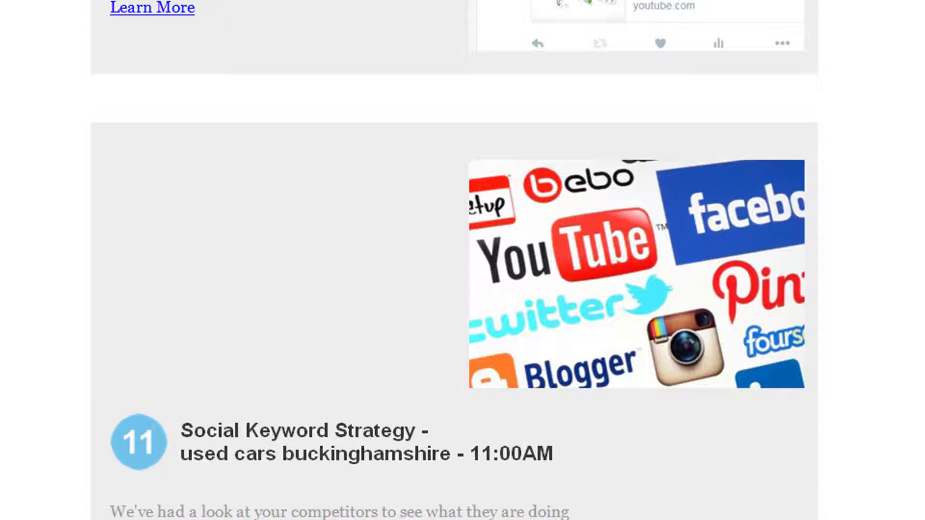
scroll(454, 260, "down", 20)
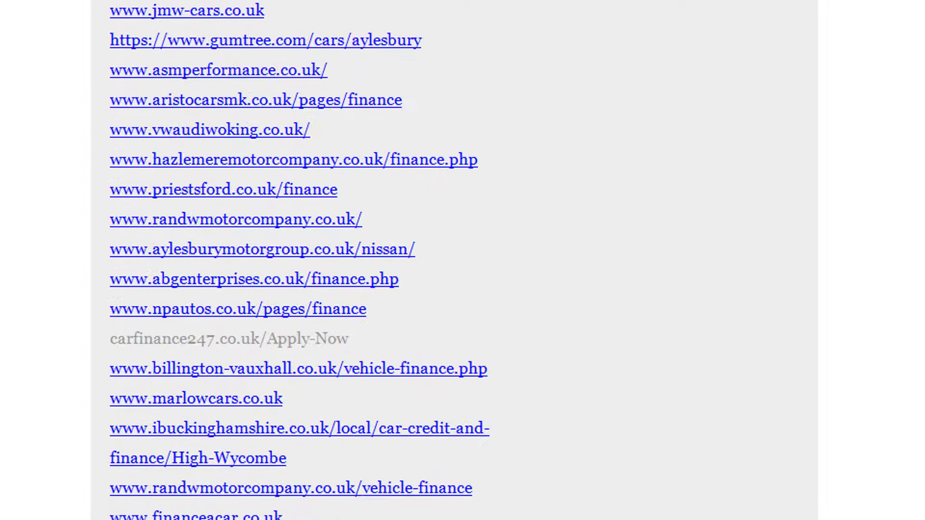
scroll(455, 260, "down", 20)
scroll(454, 261, "down", 20)
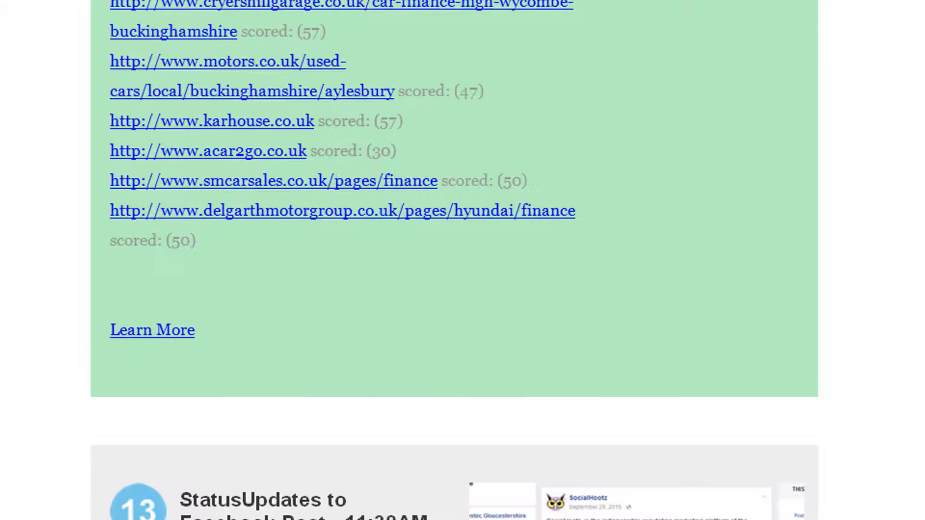
scroll(454, 260, "down", 15)
scroll(455, 260, "down", 15)
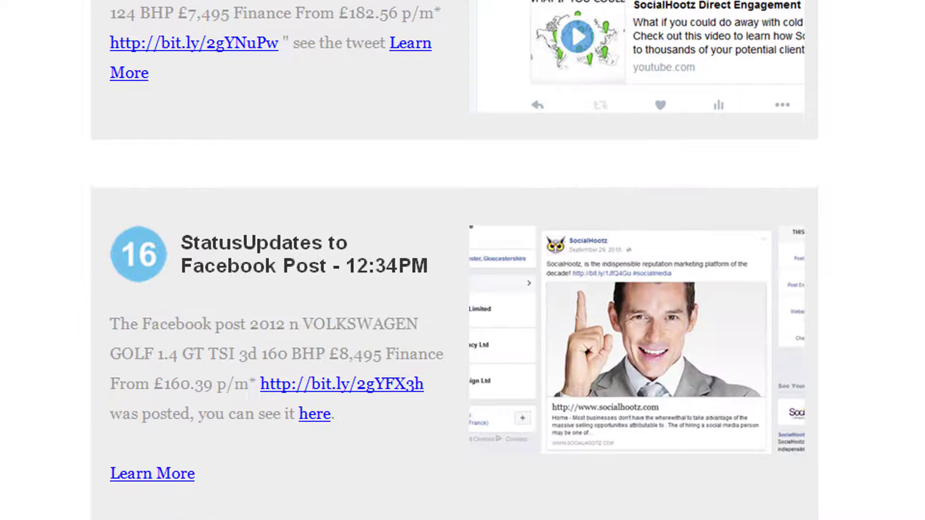
scroll(454, 260, "down", 20)
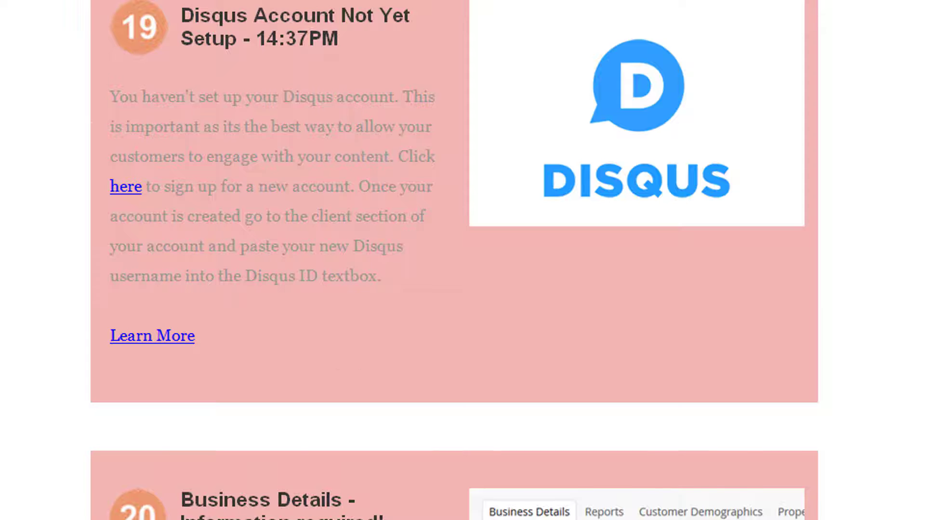
scroll(454, 260, "down", 20)
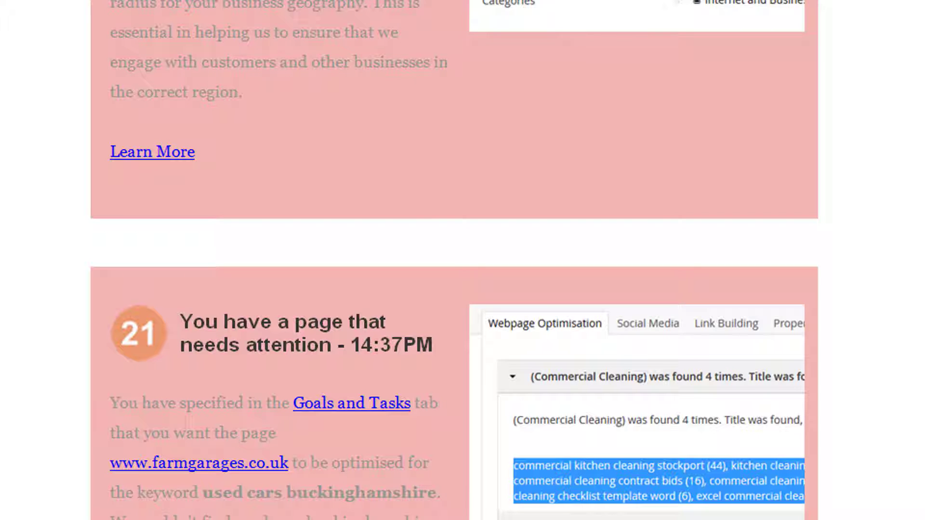
scroll(454, 260, "down", 10)
scroll(454, 260, "down", 10)
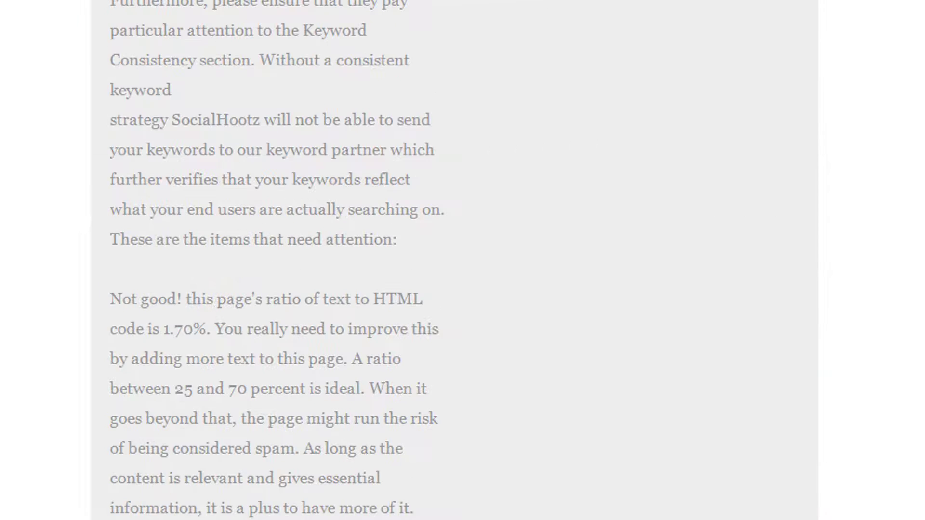
scroll(455, 260, "down", 10)
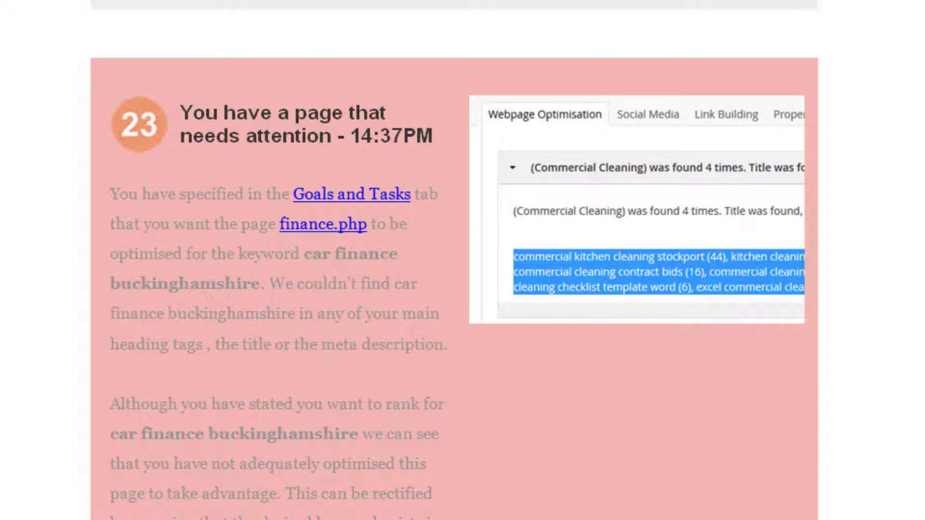
scroll(454, 260, "down", 10)
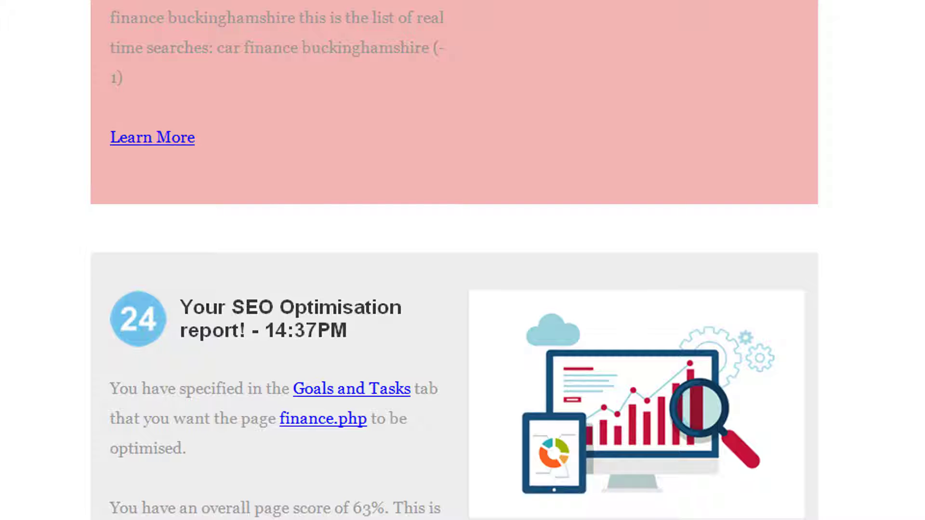
scroll(454, 260, "down", 15)
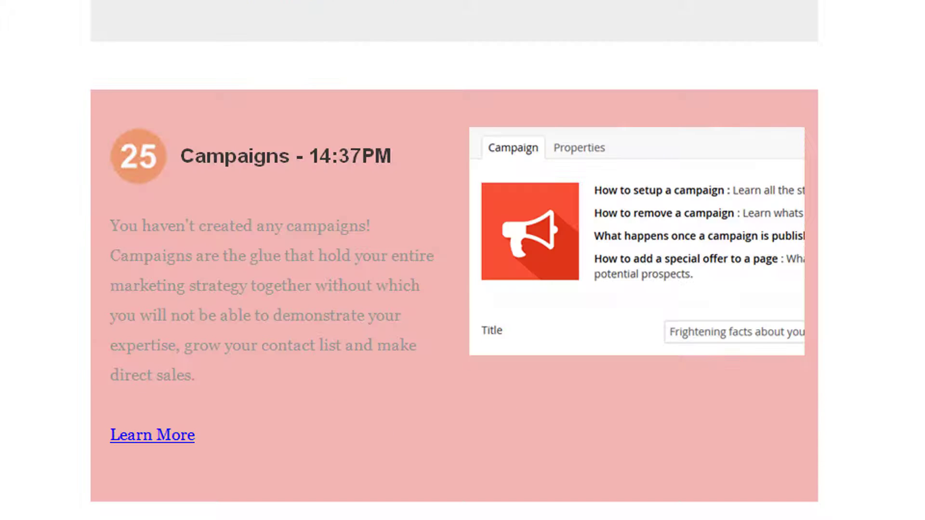
scroll(454, 260, "down", 15)
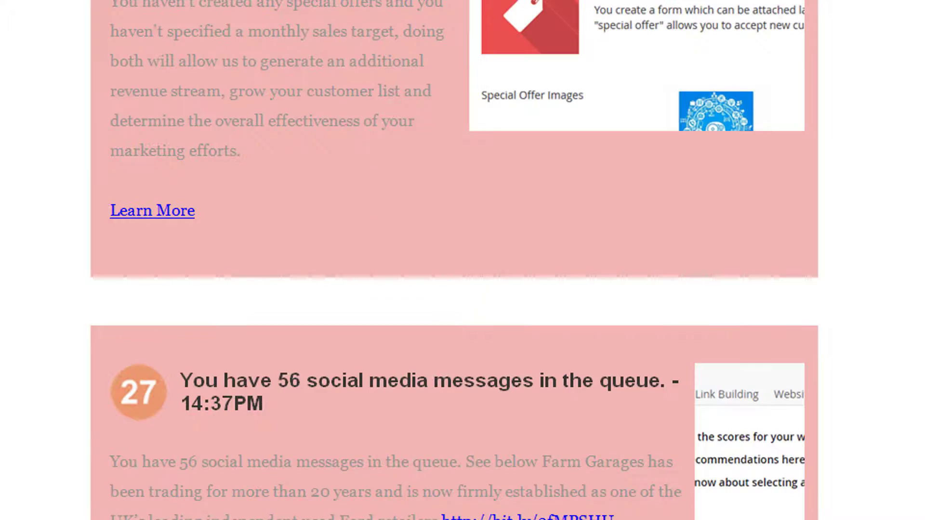
scroll(454, 261, "down", 10)
scroll(454, 260, "down", 15)
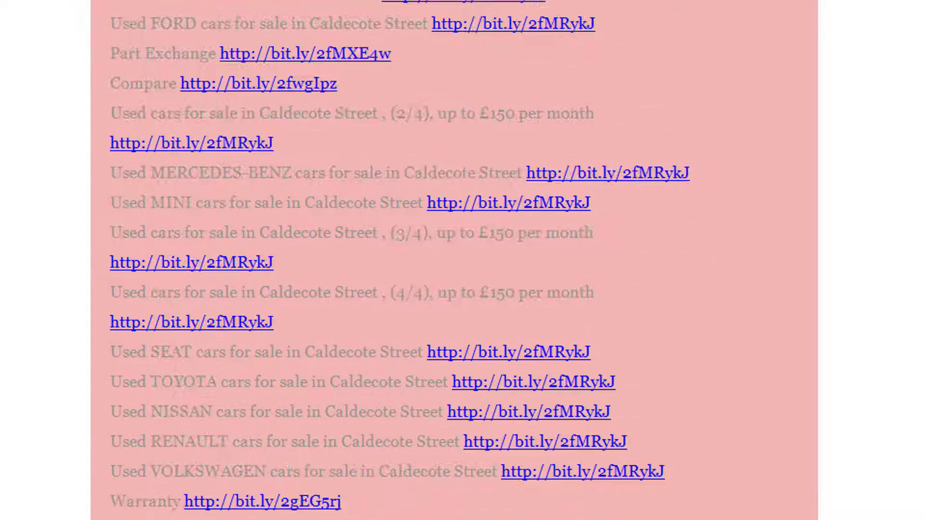
scroll(454, 260, "down", 15)
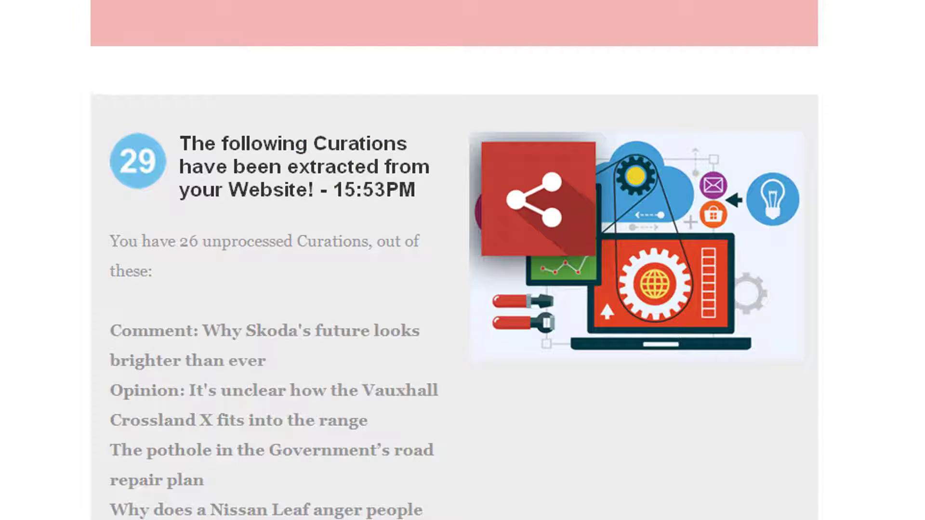
scroll(454, 260, "down", 8)
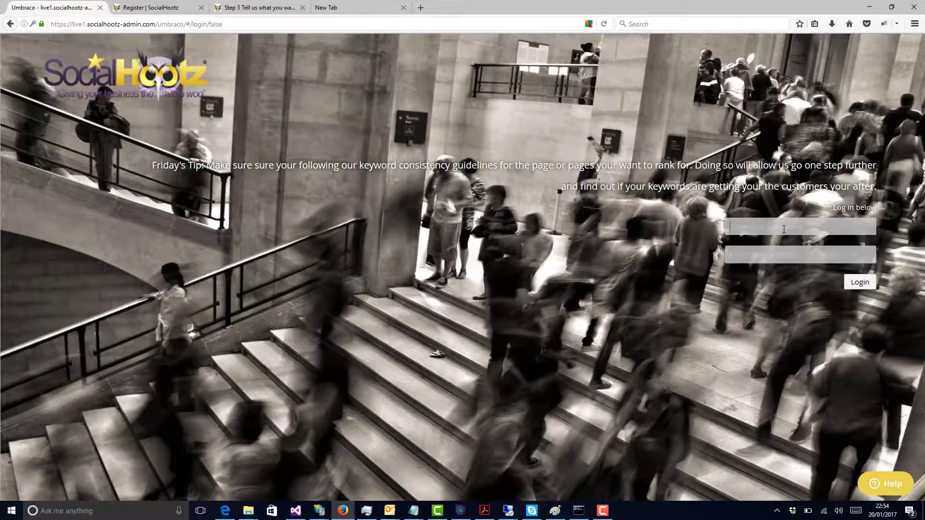
Step: Enter the account username in the SocialHootz login form
left_click(783, 230)
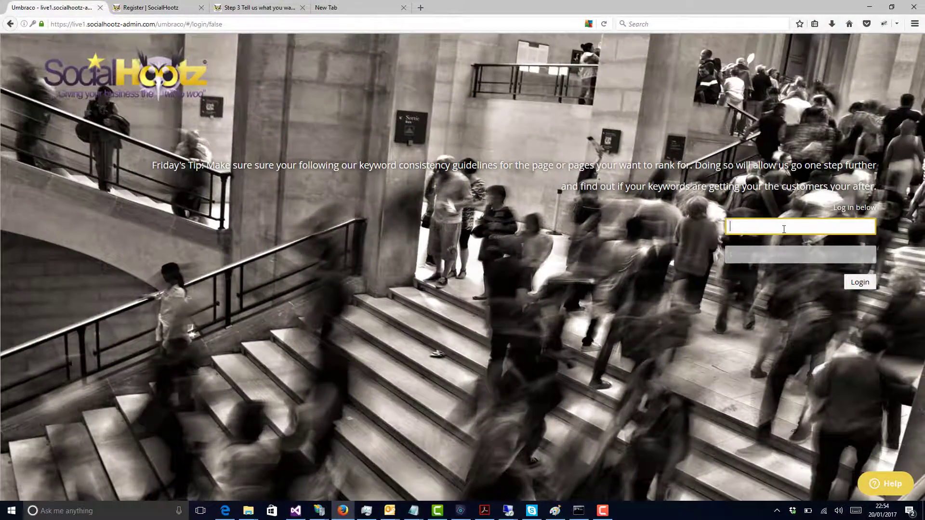
type("ro")
key("BackSpace")
key("BackSpace")
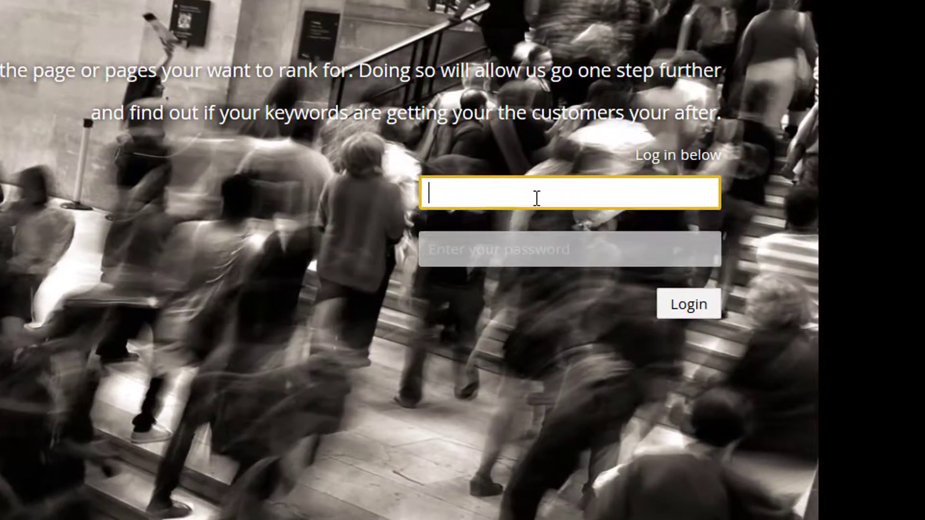
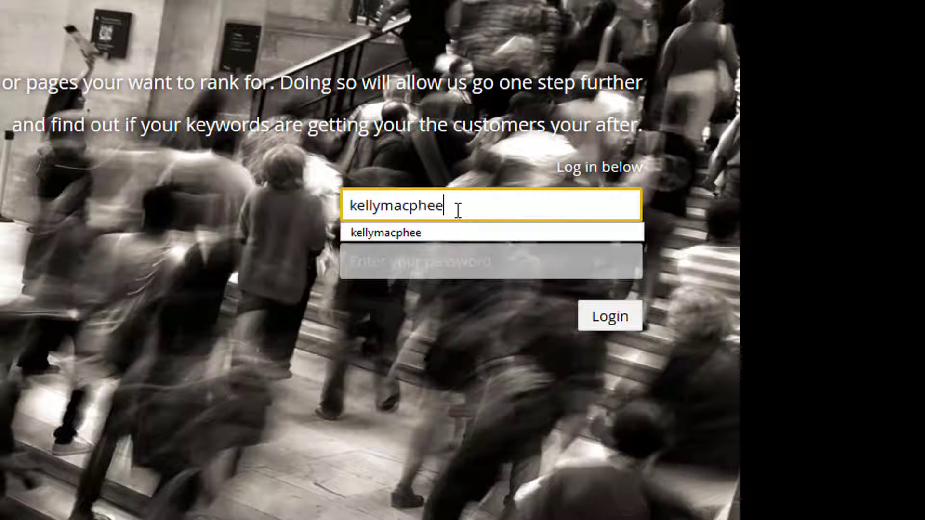
Step: Enter the account password, log in, and dismiss the RoboForm and Firefox offers to save the login
key("Tab")
type("***")
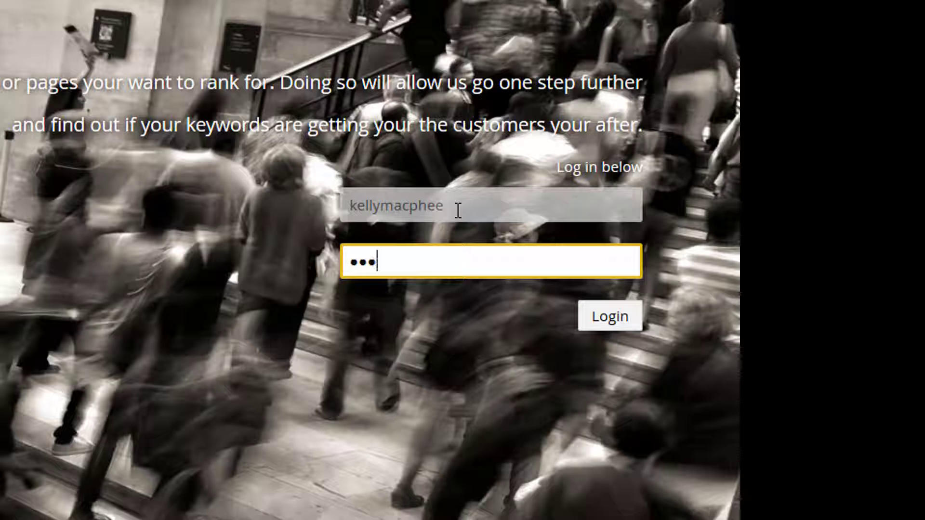
type("****")
key("Return")
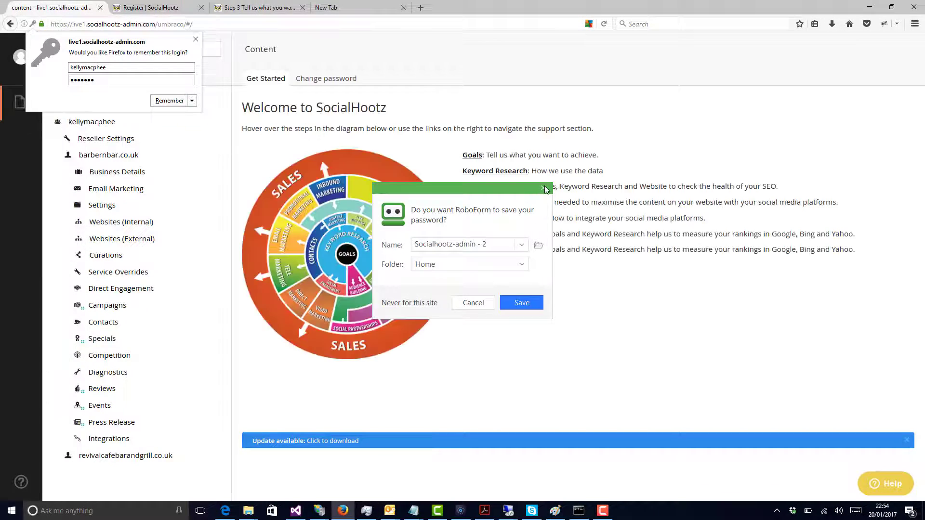
left_click(512, 185)
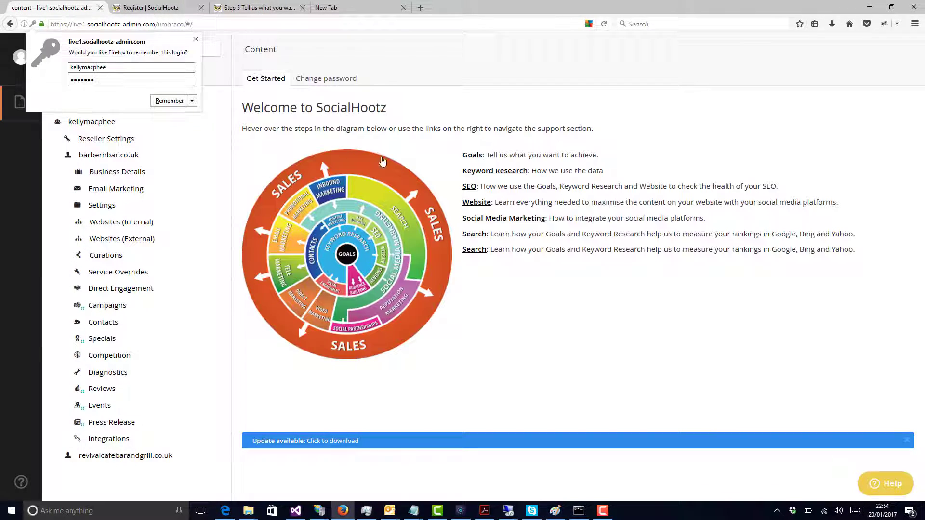
left_click(195, 38)
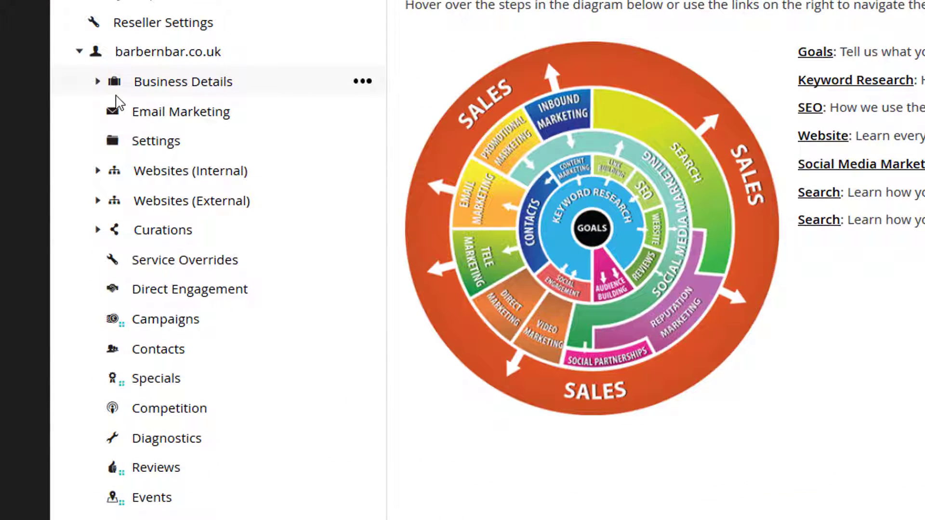
Step: Open the Settings of barbernbar.co.uk and expand the existing contact above Send Daily Reports to check its email address
left_click(159, 144)
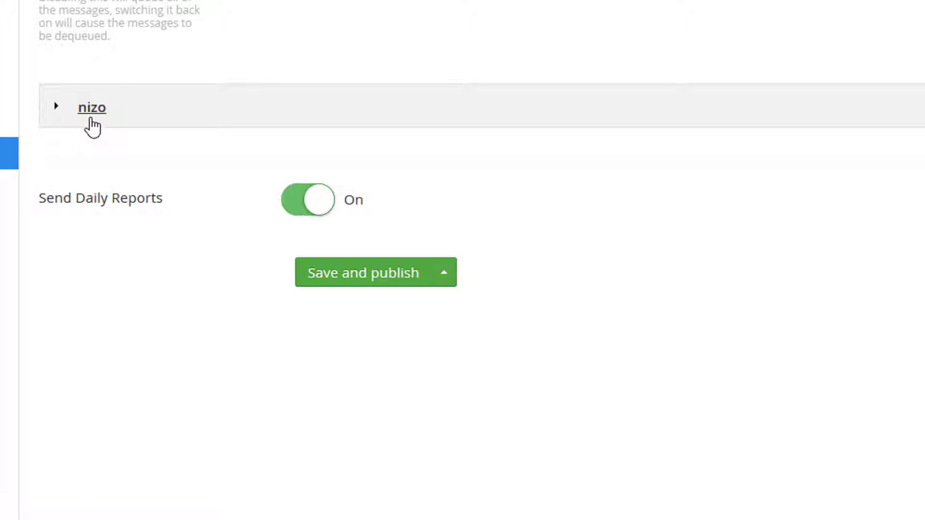
left_click(90, 116)
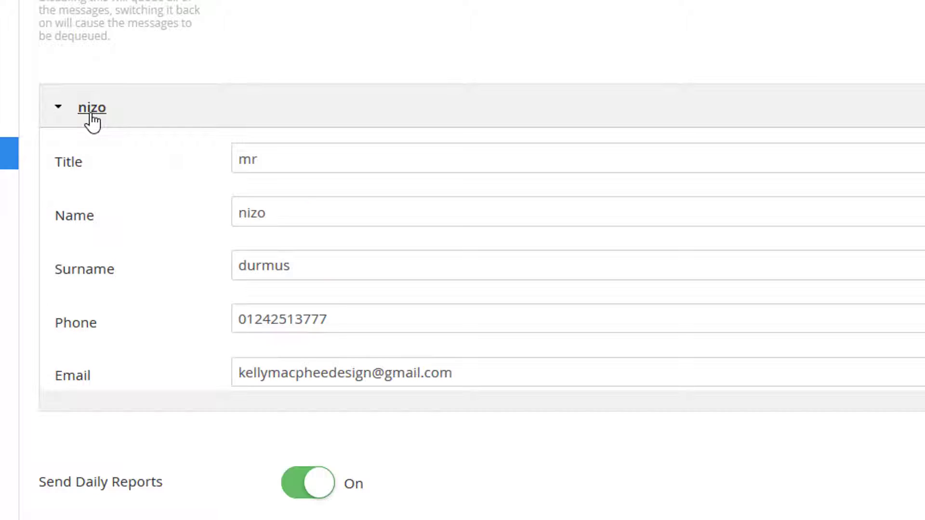
left_click_drag(474, 368, 221, 376)
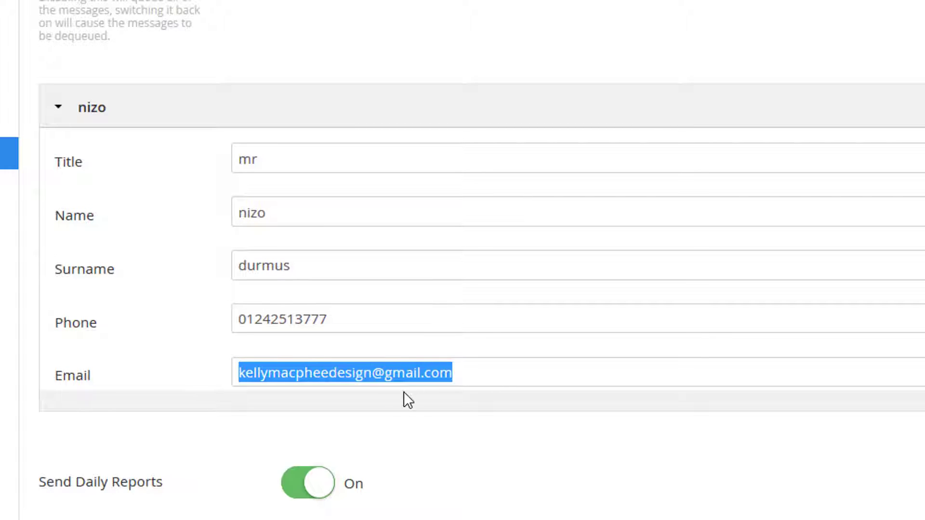
left_click(484, 374)
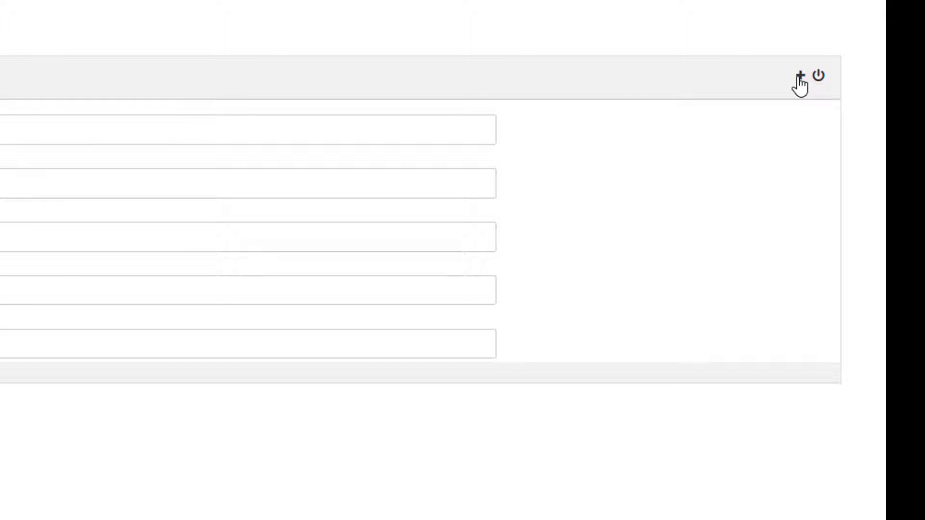
Step: Add a second contact above Send Daily Reports with the title Mr and fill in the contact's first name and surname
left_click(799, 78)
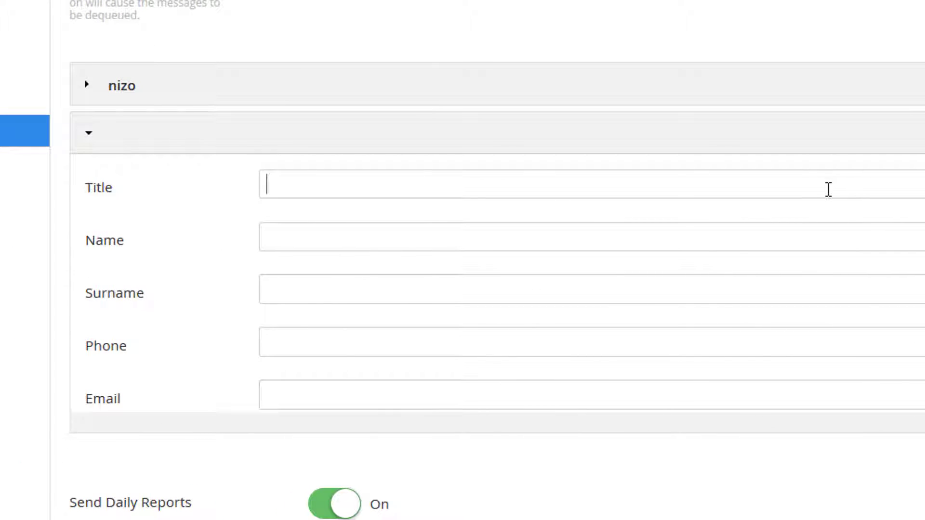
type("Mr")
key("Tab")
key("Tab")
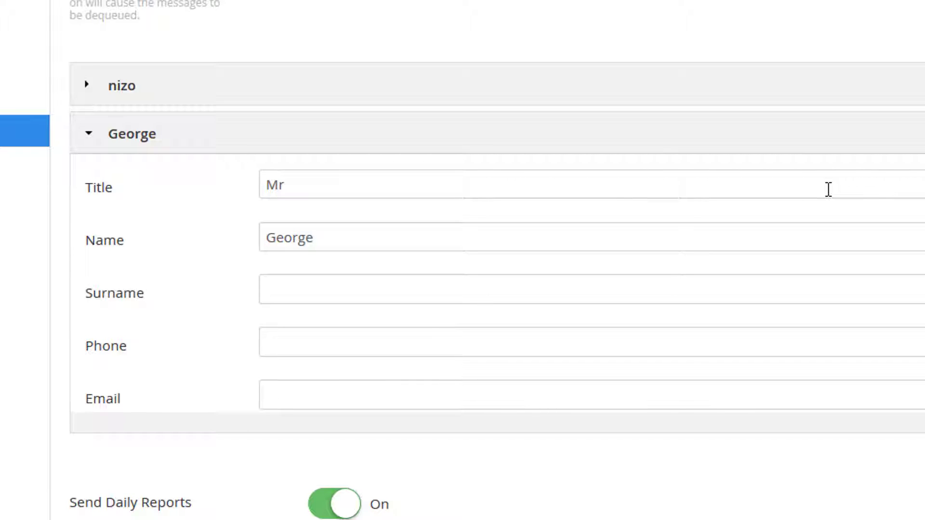
key("Tab")
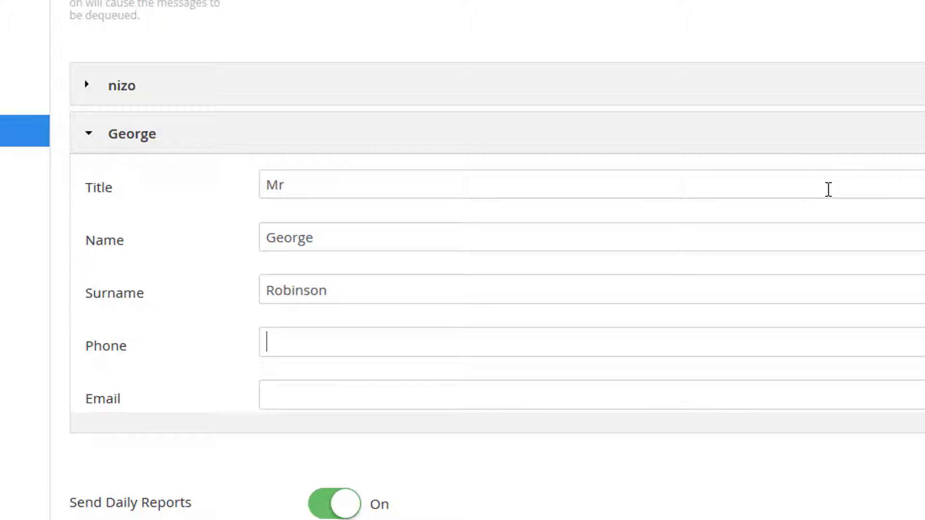
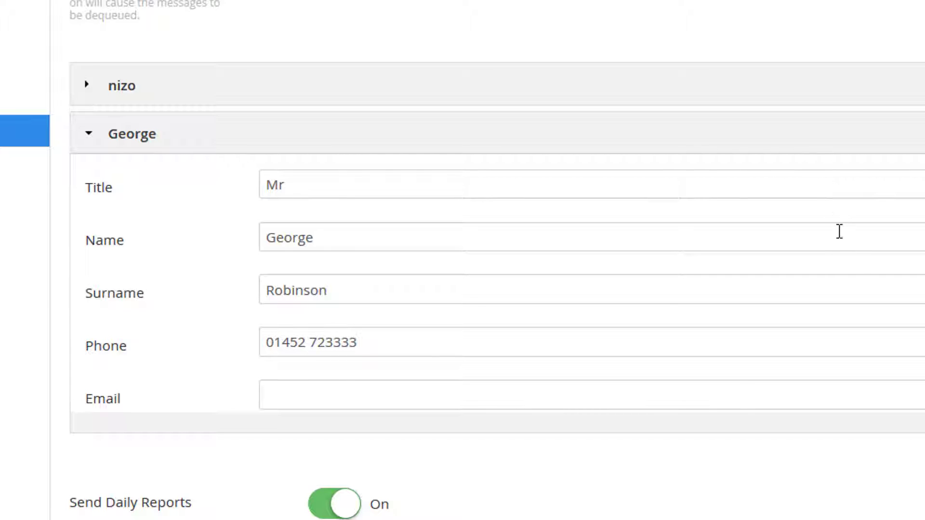
Step: Fill in the new contact's phone number and email address
key("Tab")
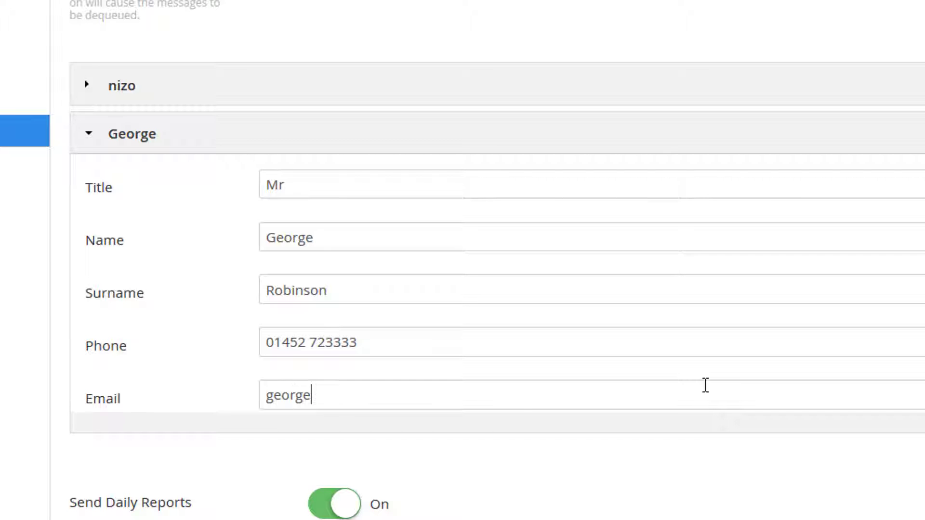
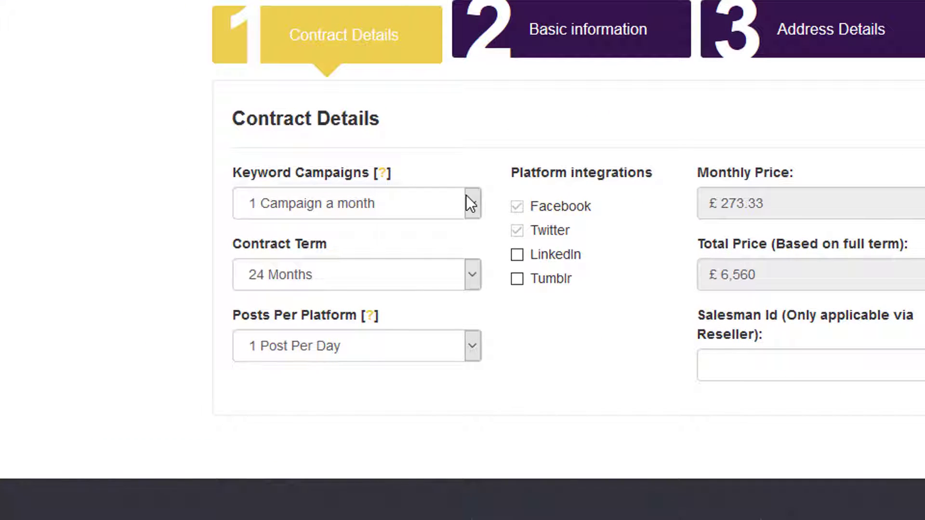
Step: Check the Keyword Campaigns options in the Contract Details form and return to the client's settings
left_click(470, 204)
left_click(469, 203)
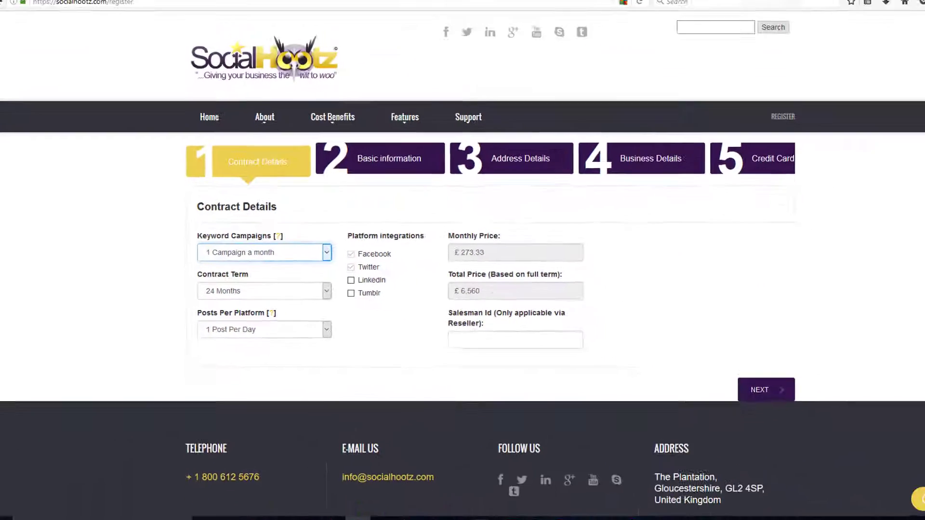
left_click(76, 7)
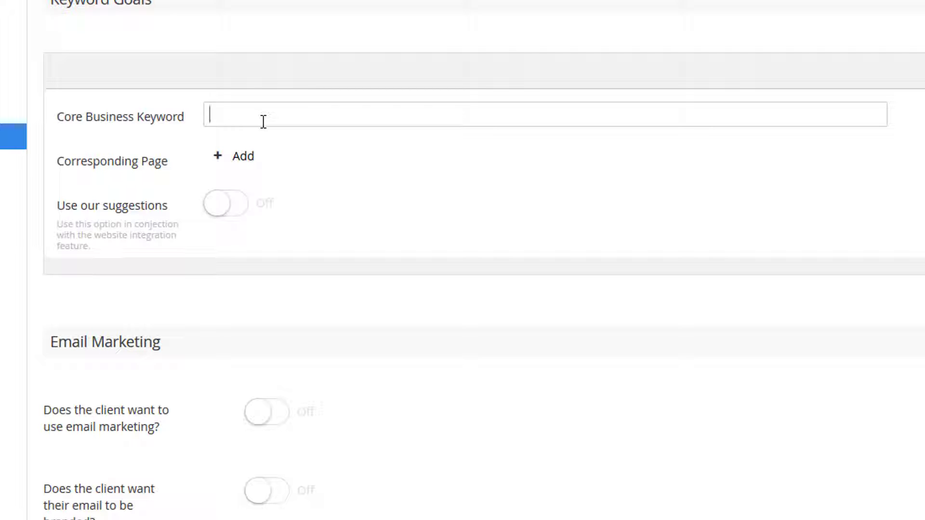
Step: Enter "hairdressers in cheltenham" as the Core Business Keyword under Keyword Goals
type("hair")
key("BackSpace")
type("irdressing c")
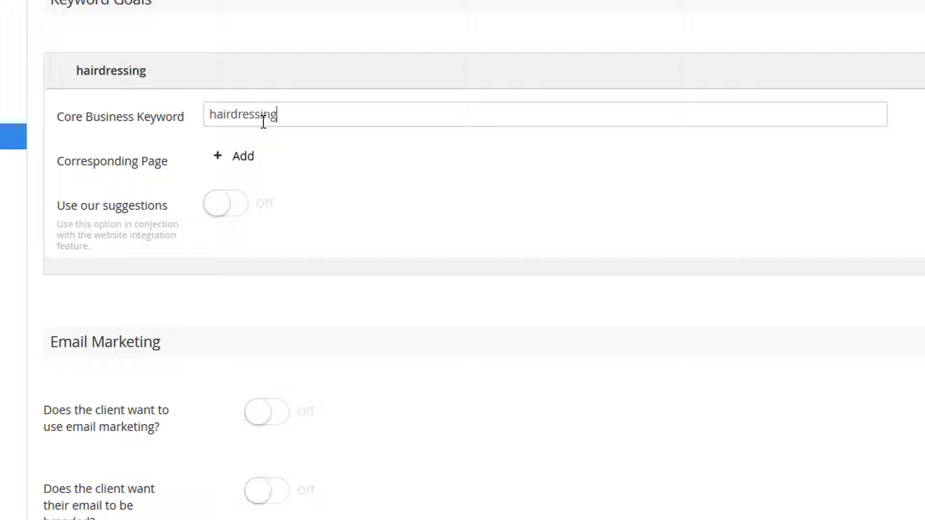
key("BackSpace")
key("BackSpace")
key("BackSpace")
key("BackSpace")
key("BackSpace")
type("ers in b")
key("BackSpace")
type("cheltenham")
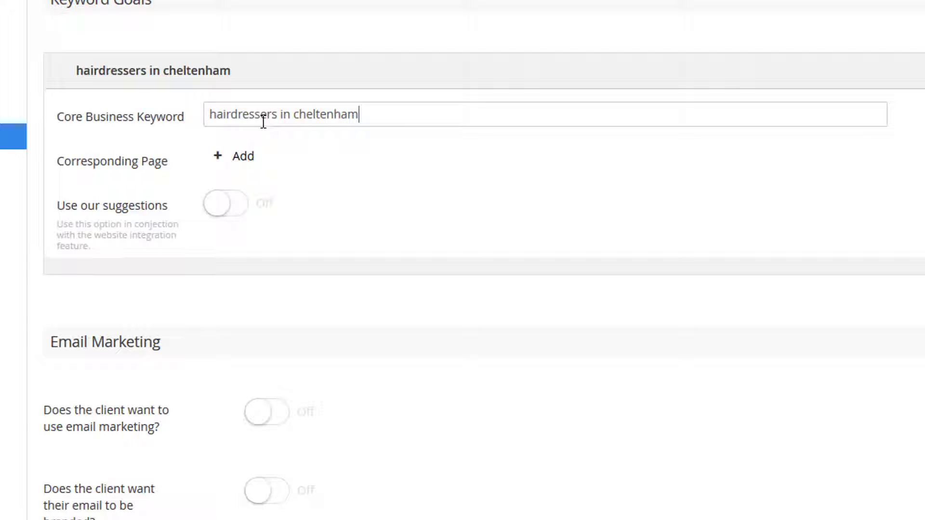
Step: Set the keyword's Corresponding Page to barber-shop-bar-cheltenham from the blog section of barbernbar.co.uk
left_click(251, 157)
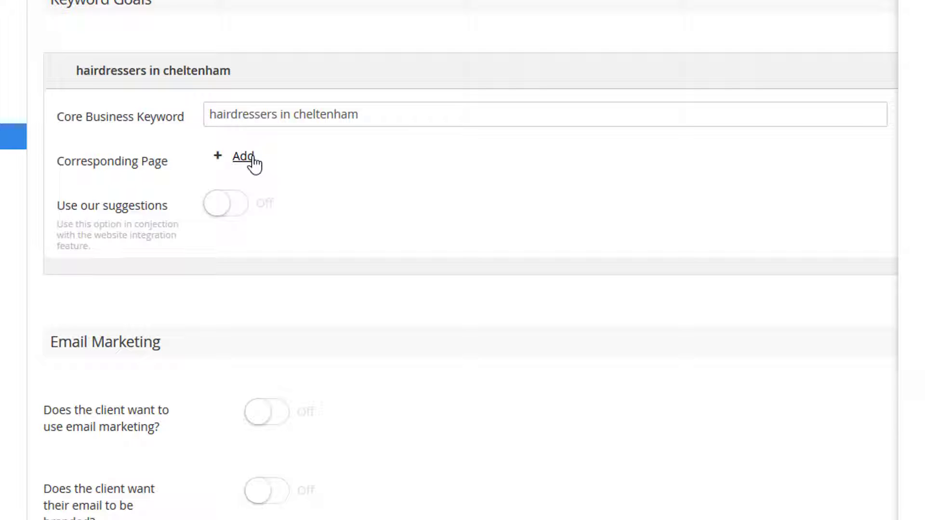
left_click(244, 157)
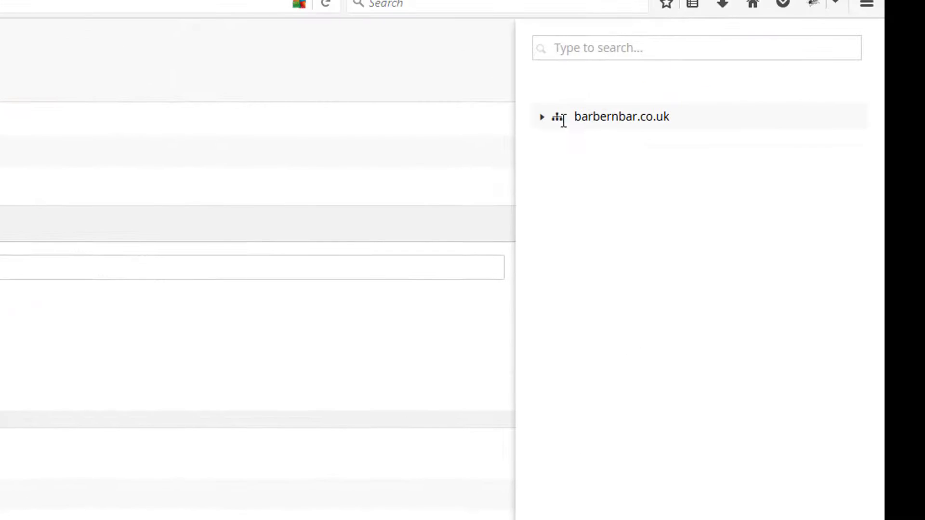
left_click(544, 121)
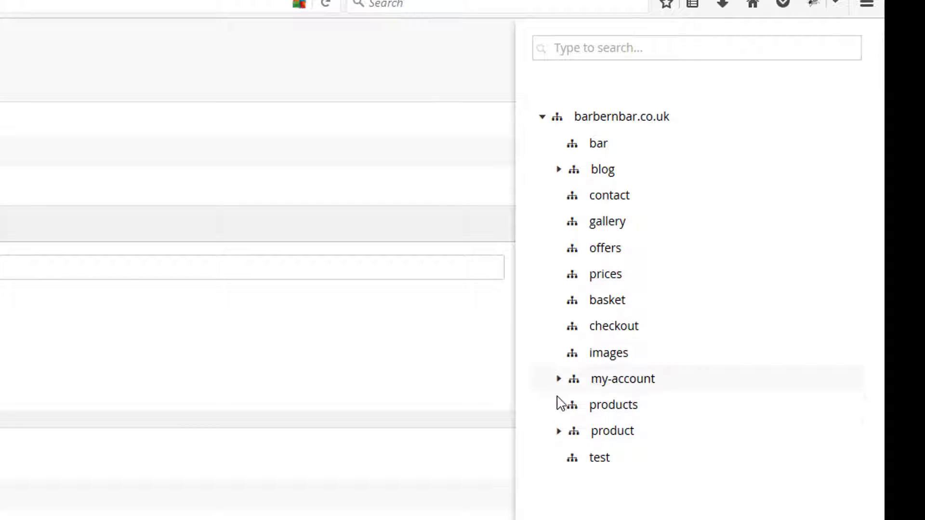
left_click(562, 380)
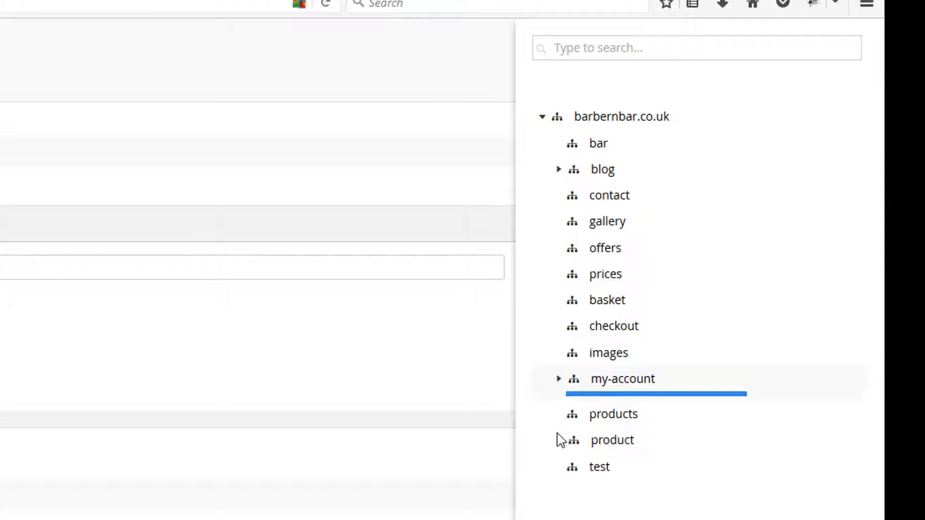
left_click(558, 457)
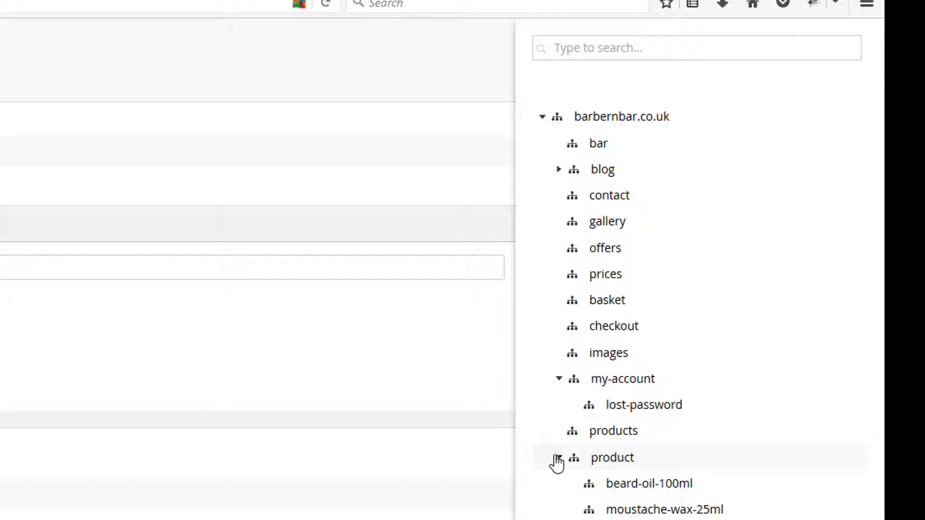
left_click(559, 169)
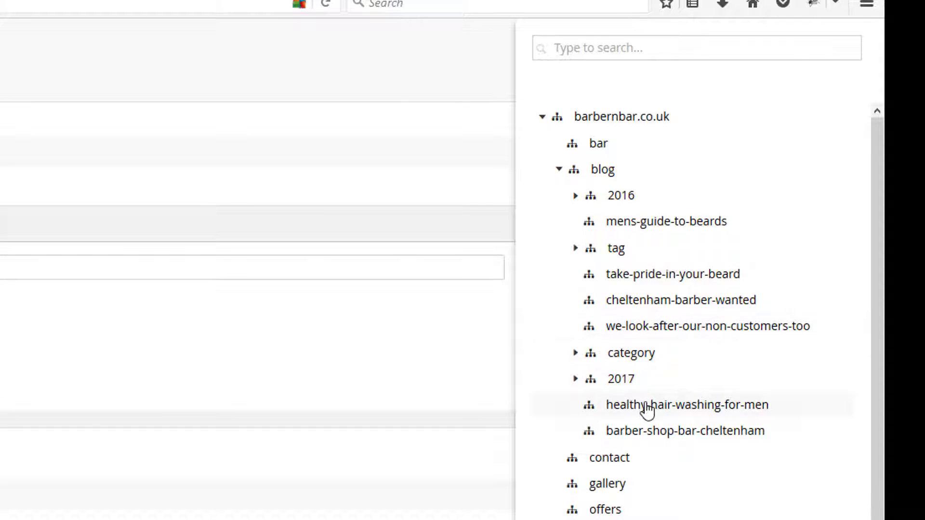
left_click(635, 439)
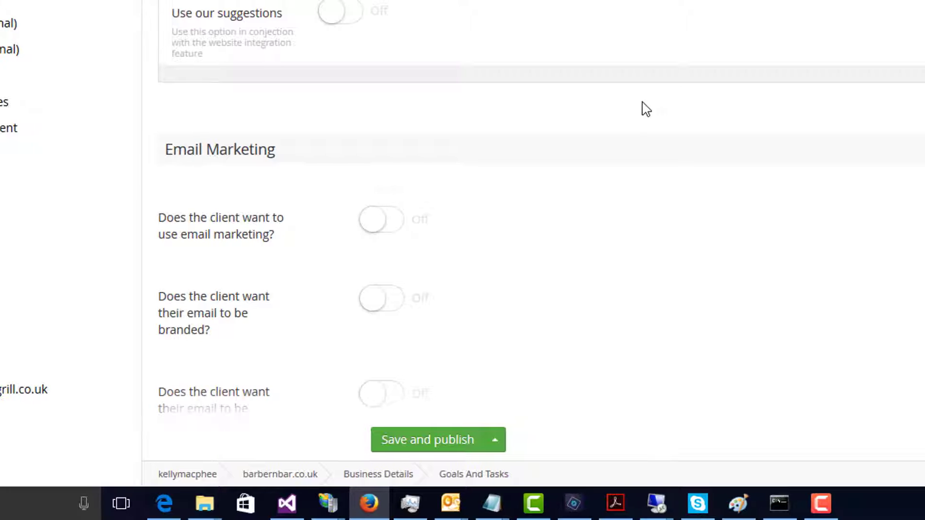
Step: Switch Use our suggestions on and back off for the keyword, and save and publish the Goals And Tasks page
left_click(338, 14)
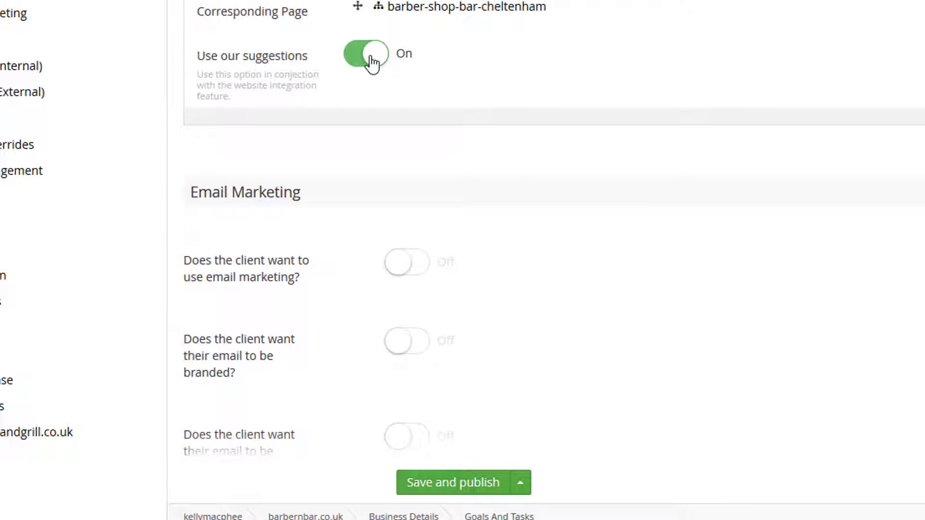
left_click(373, 62)
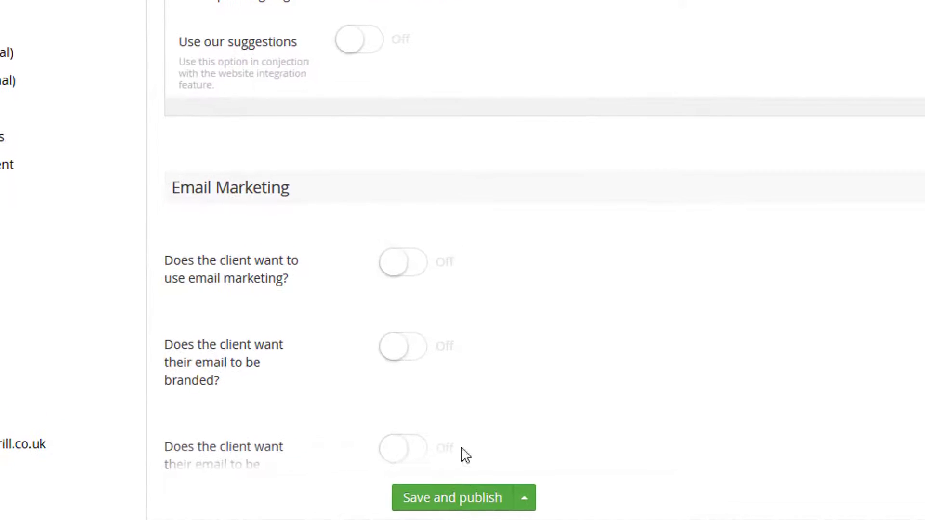
left_click(459, 503)
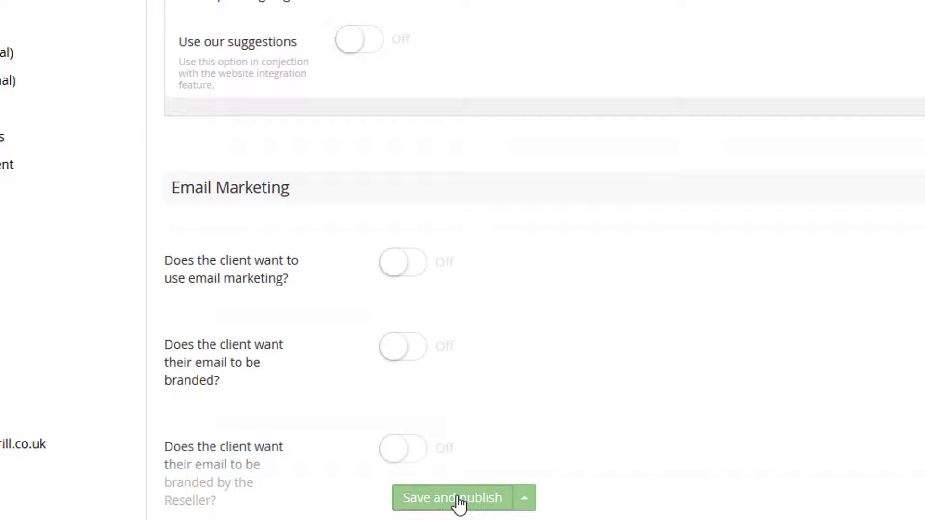
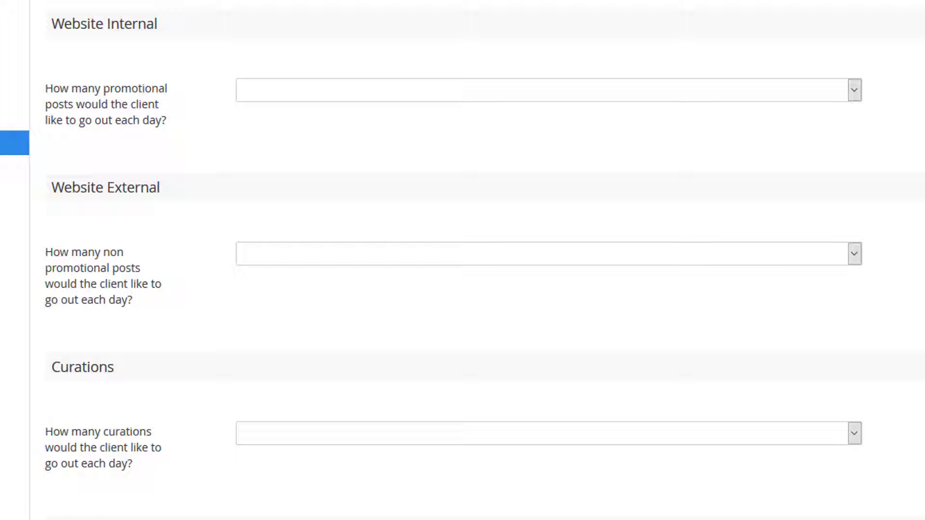
Step: Set the number of promotional posts going out each day under Website Internal to 1 Post per day
left_click(850, 96)
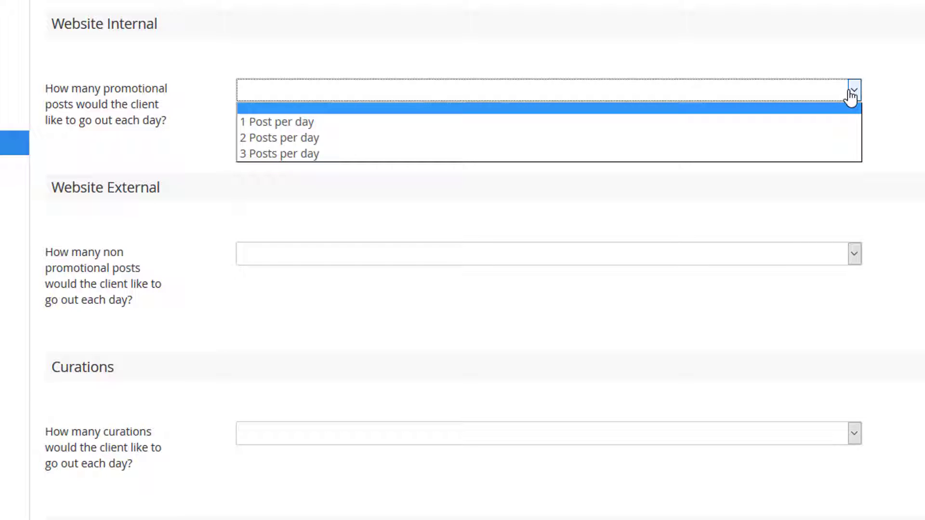
left_click(793, 129)
left_click(757, 99)
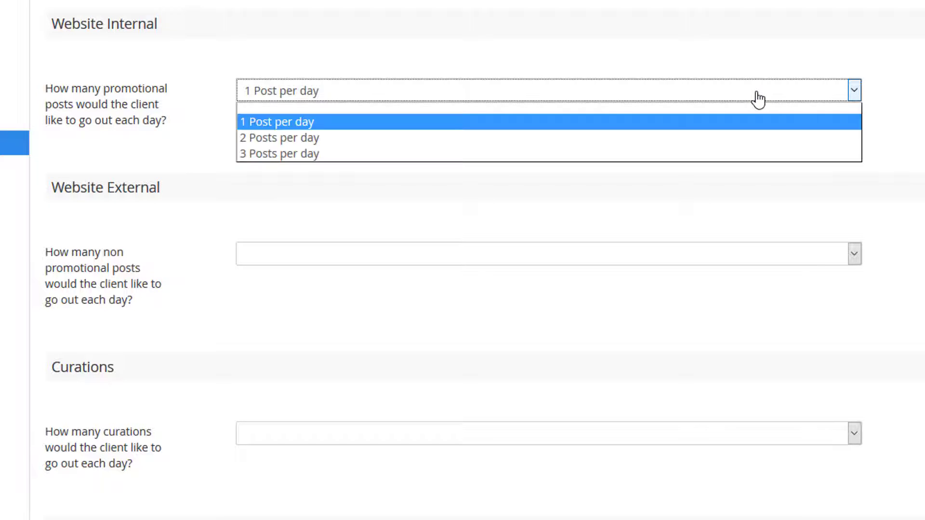
left_click(737, 124)
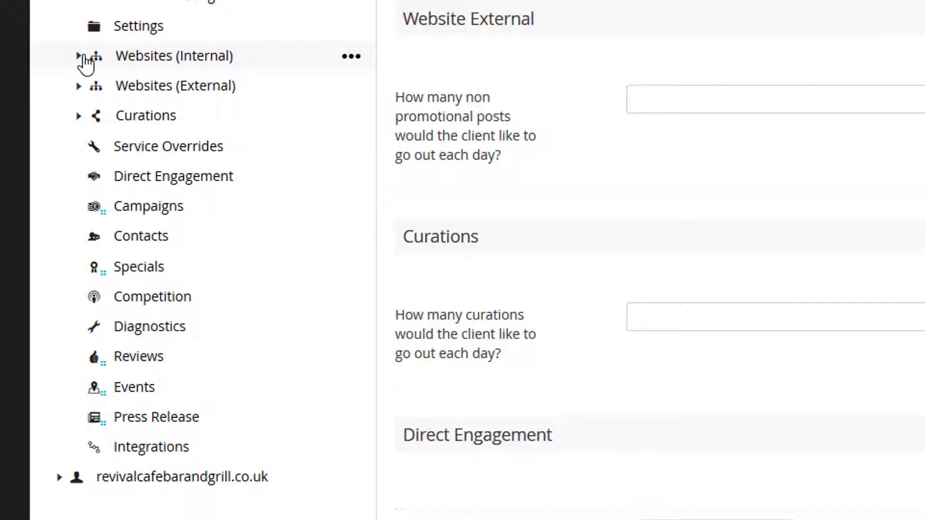
Step: Expand Websites (Internal), the barbernbar.co.uk site and its blog section in the content tree
left_click(78, 56)
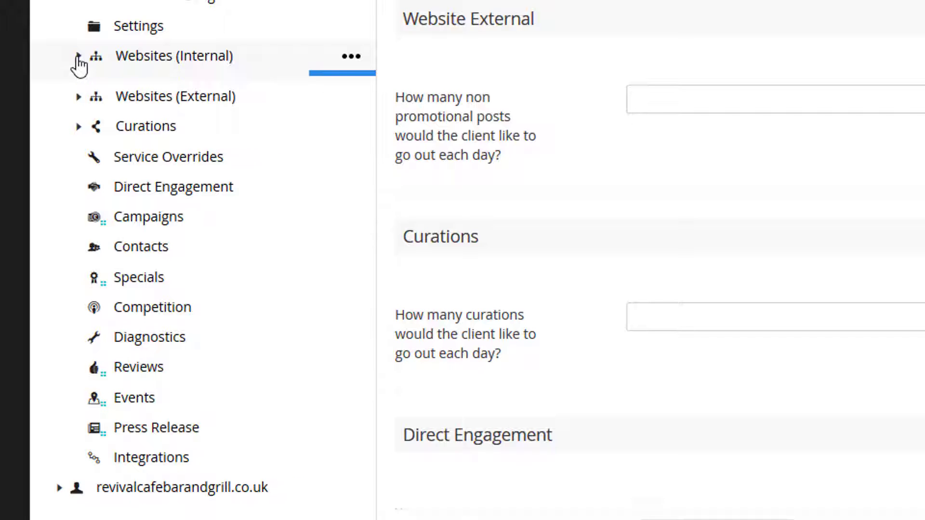
left_click(98, 87)
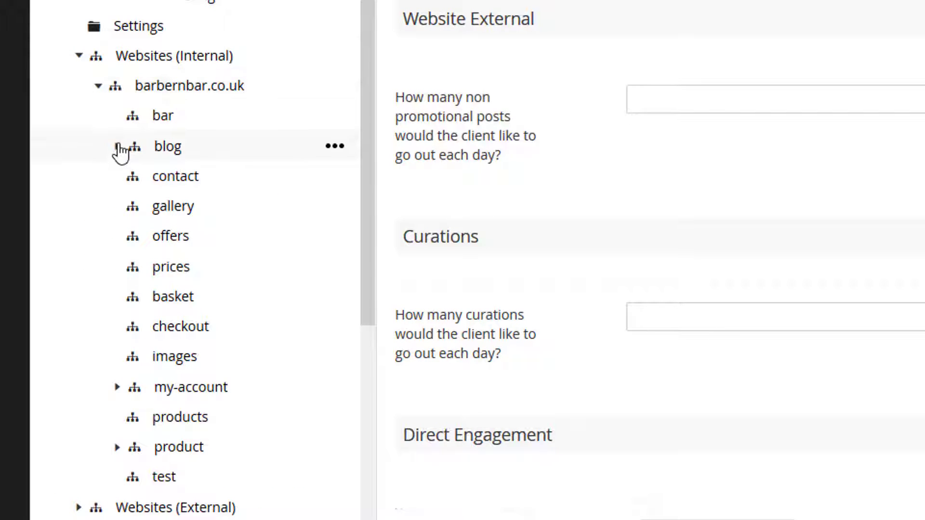
left_click(117, 146)
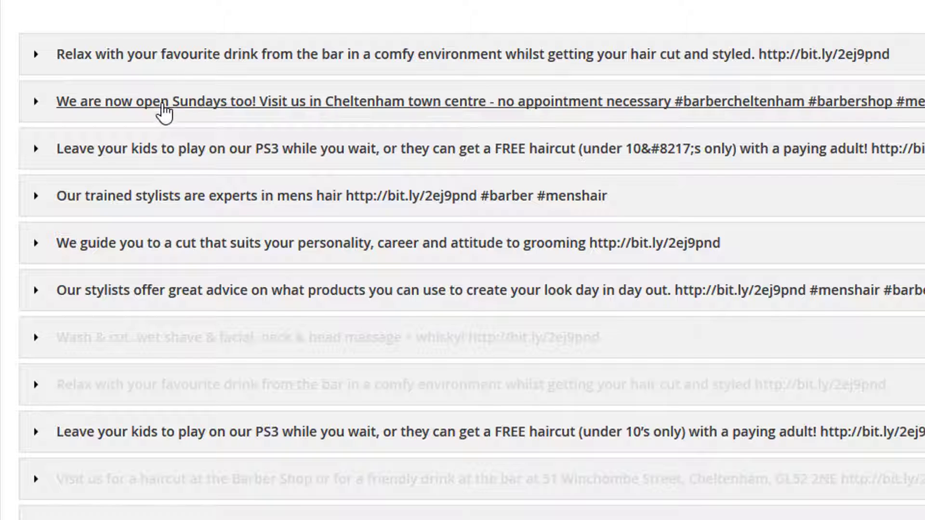
Step: Examine the text, link and images of the "Wash & cut, wet shave & facial" and "Relax with your favourite drink" messages
left_click(189, 352)
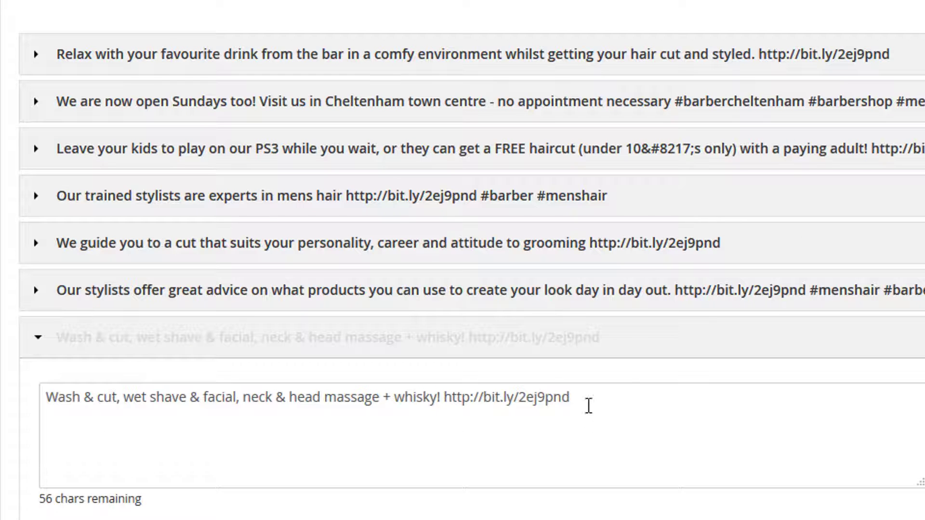
left_click_drag(438, 398, 7, 426)
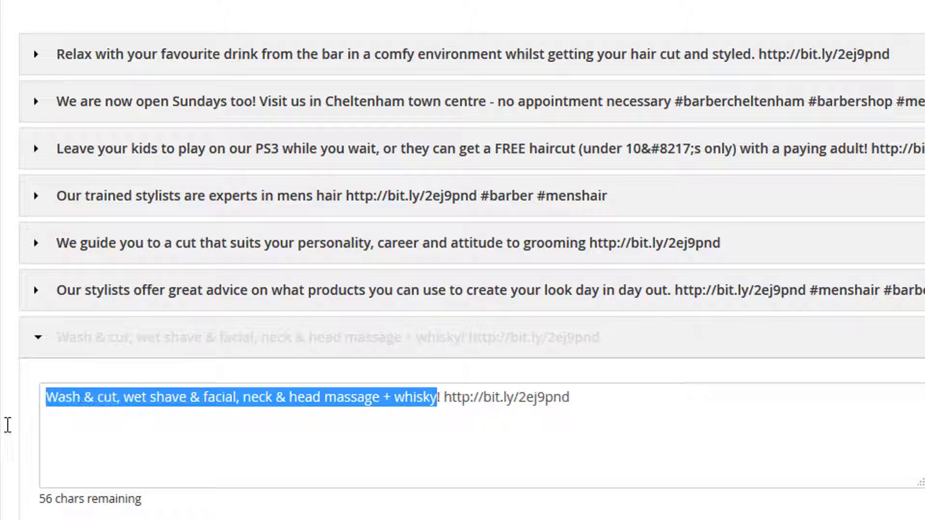
left_click_drag(444, 396, 585, 405)
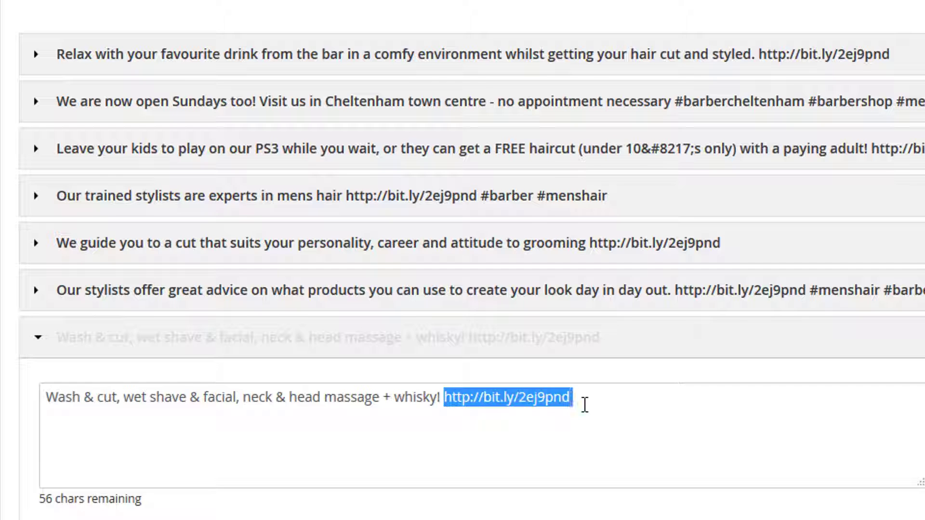
left_click(332, 54)
left_click(332, 54)
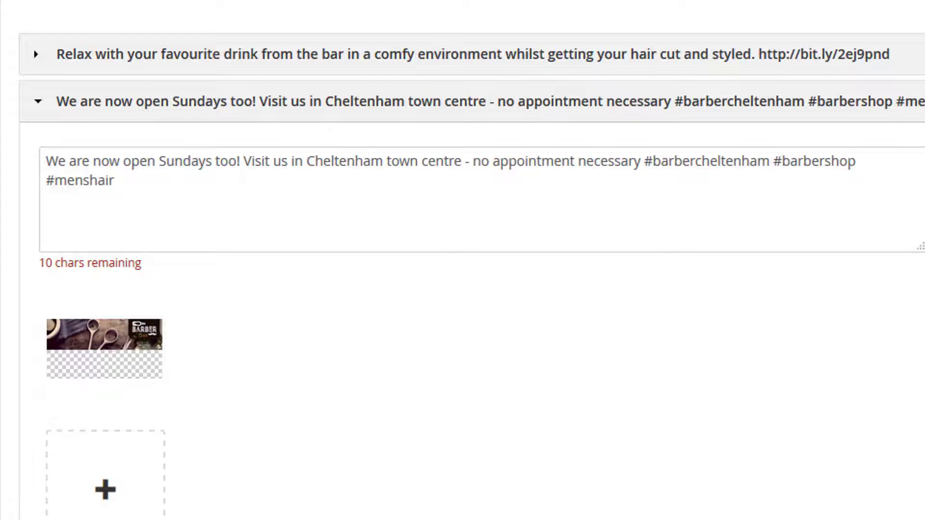
scroll(463, 261, "down", 2)
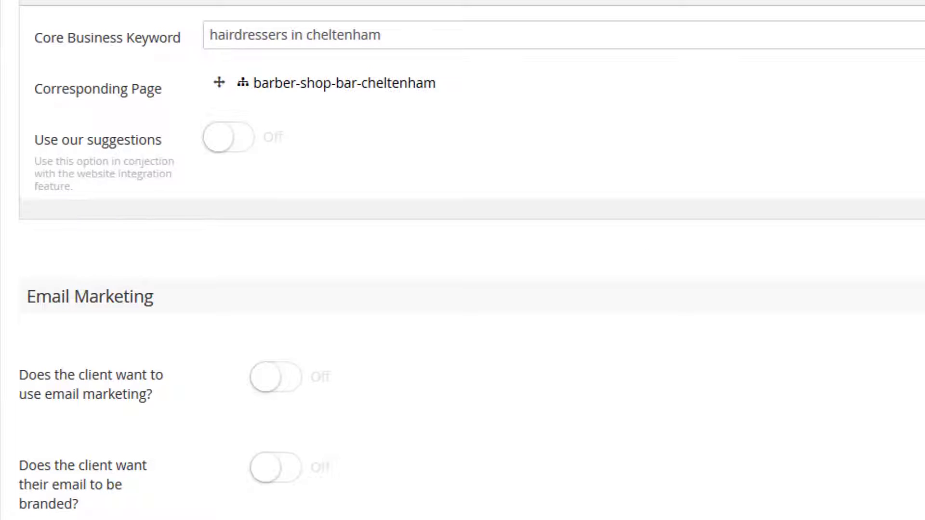
Step: Return to the Goals And Tasks post settings and expand specialoffergloucestershire.co.uk and localhost under Websites (External)
scroll(462, 260, "down", 10)
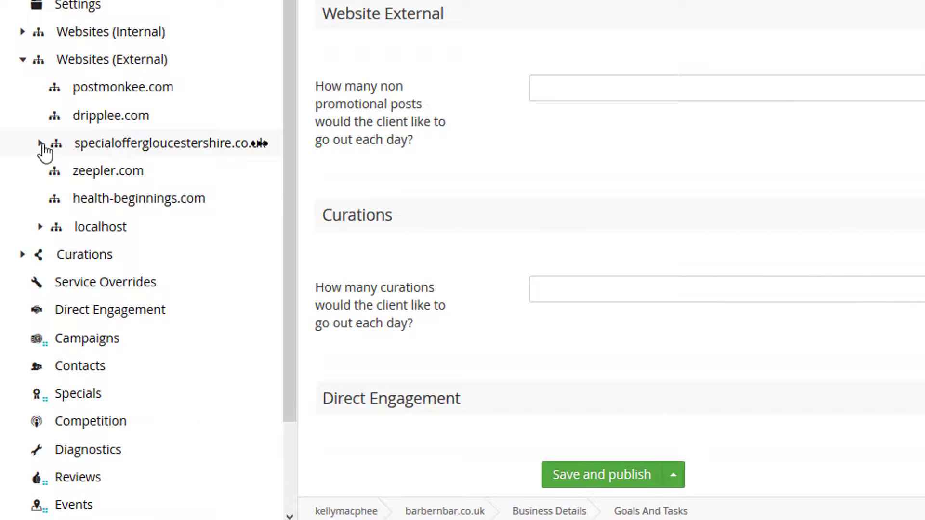
left_click(41, 143)
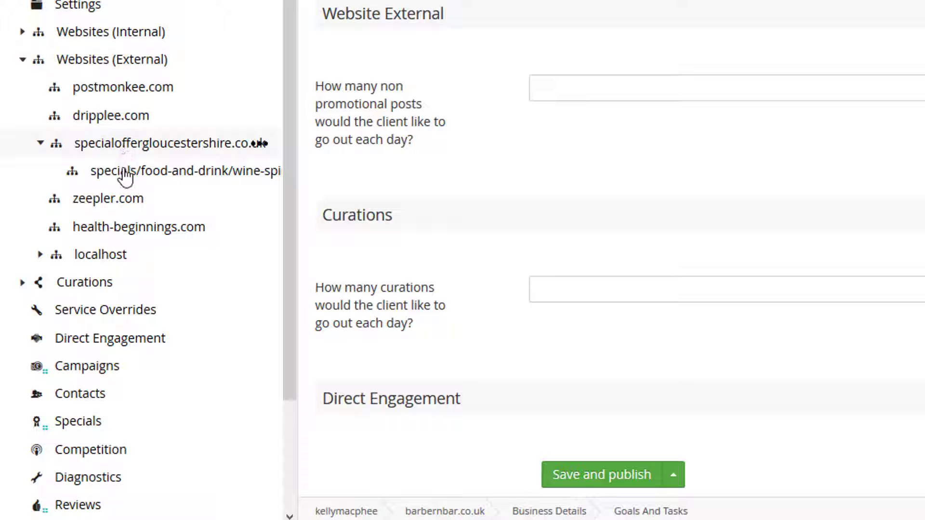
left_click(41, 255)
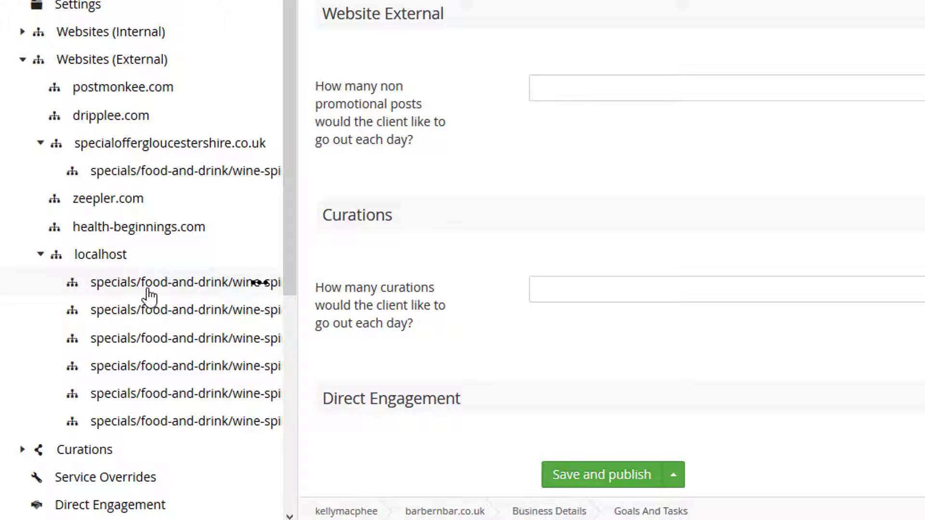
Step: Examine the "Barber n' Bar Special £35" message of the first localhost page, and collapse Websites (External)
left_click(149, 290)
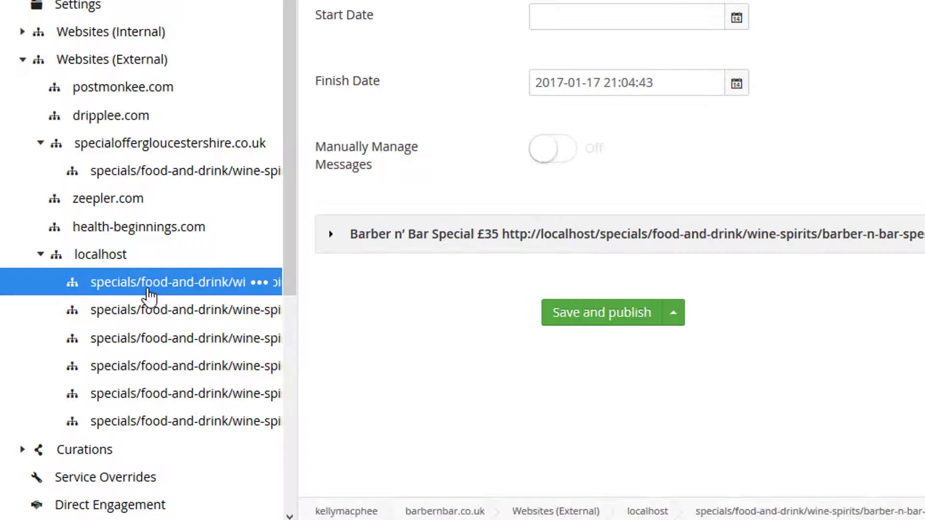
left_click(387, 236)
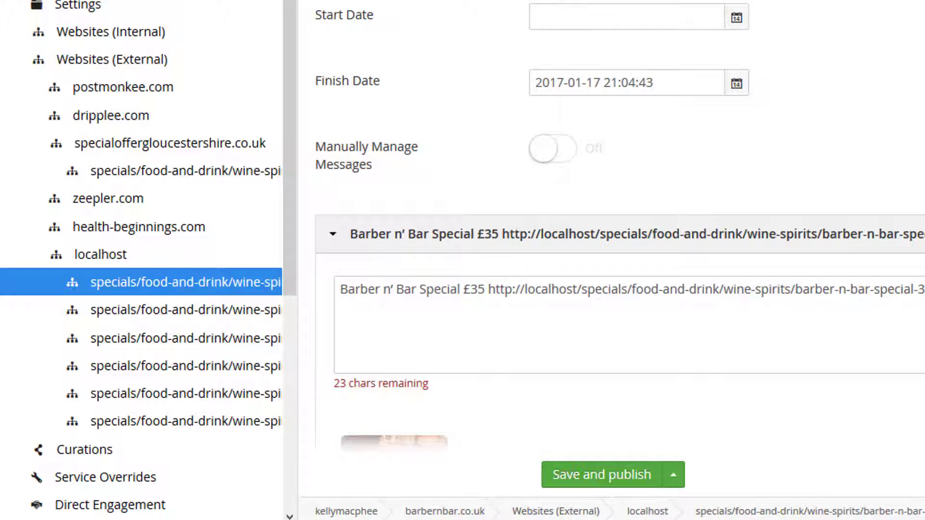
scroll(612, 236, "down", 5)
scroll(612, 236, "up", 3)
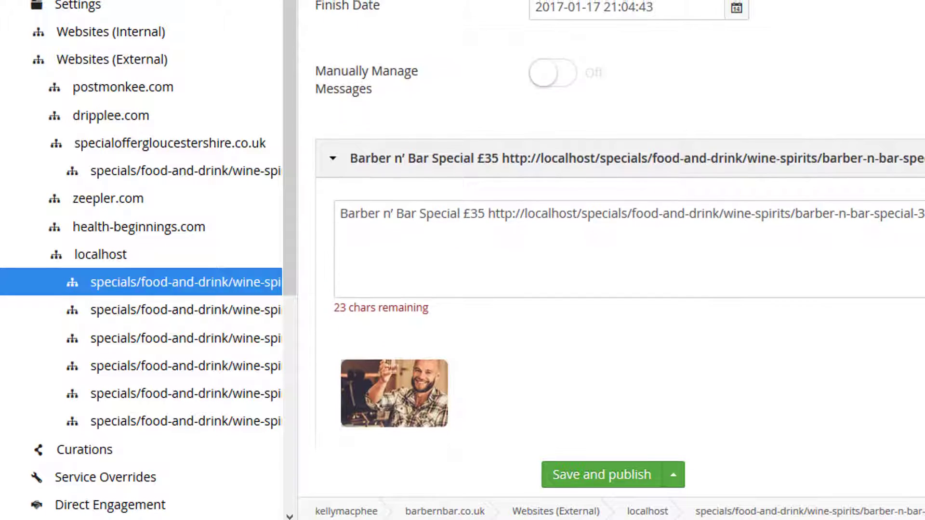
left_click(23, 59)
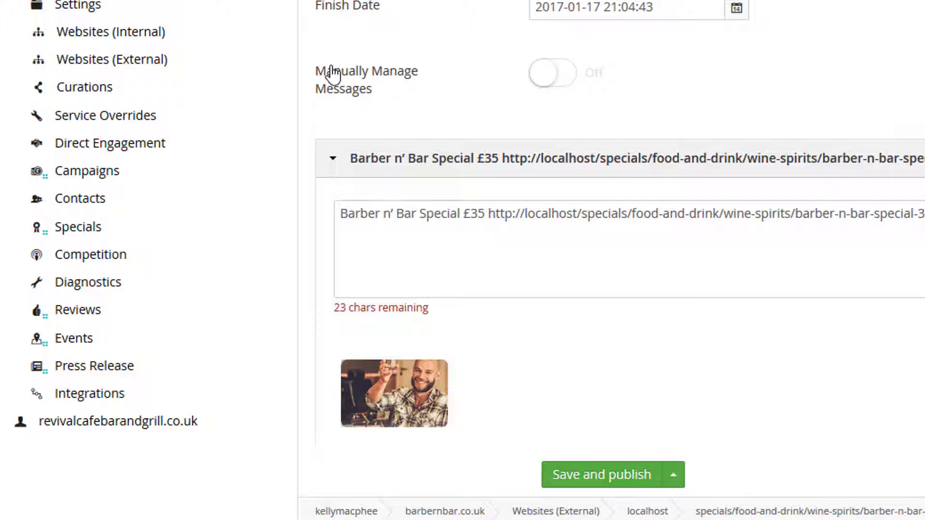
Step: Open the first localhost page under Curations and examine its "Dry January? Time for a mocktail" message
left_click(23, 92)
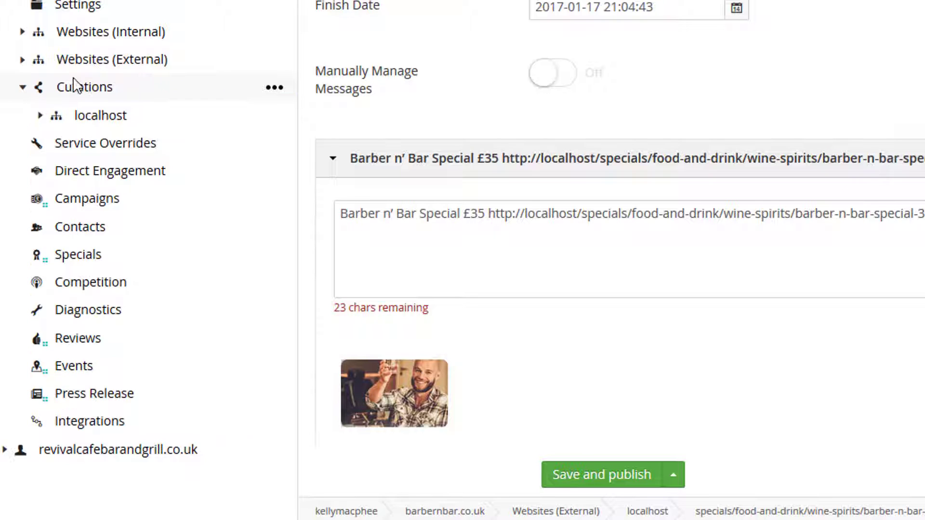
left_click(41, 115)
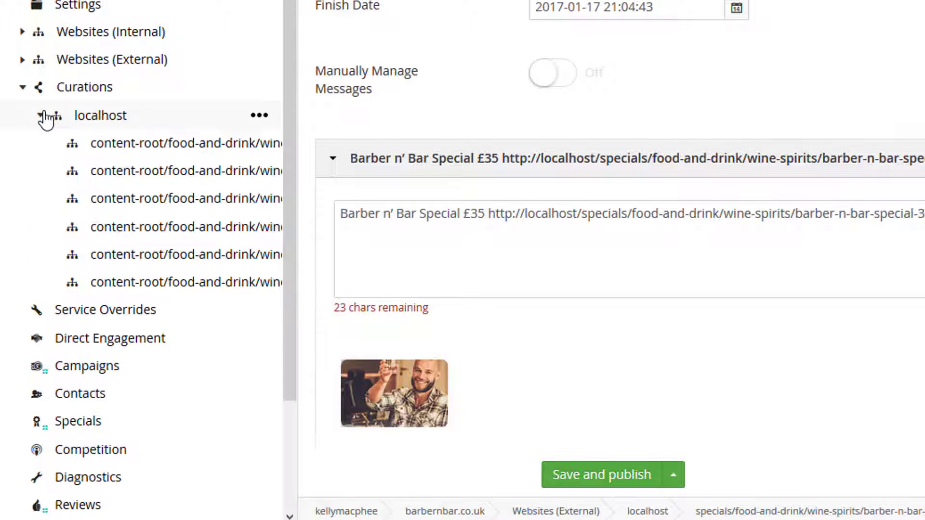
left_click(135, 148)
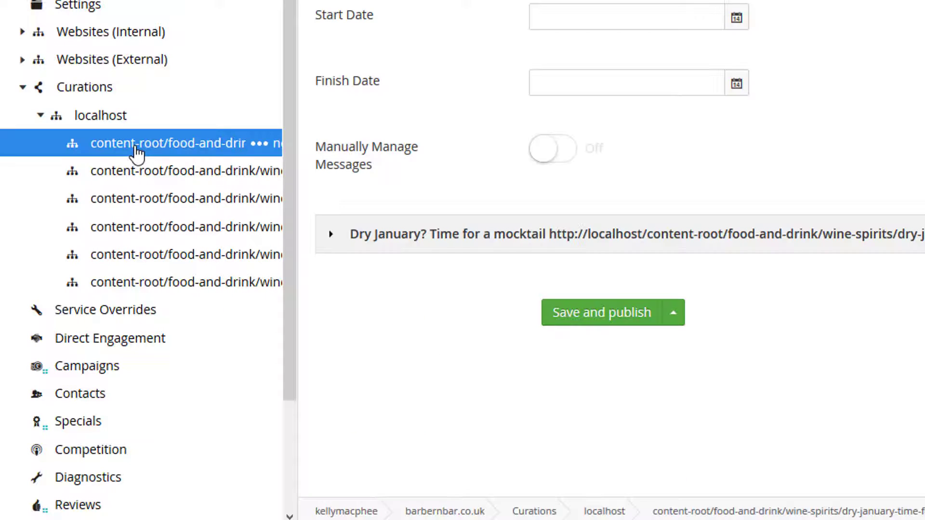
left_click(374, 236)
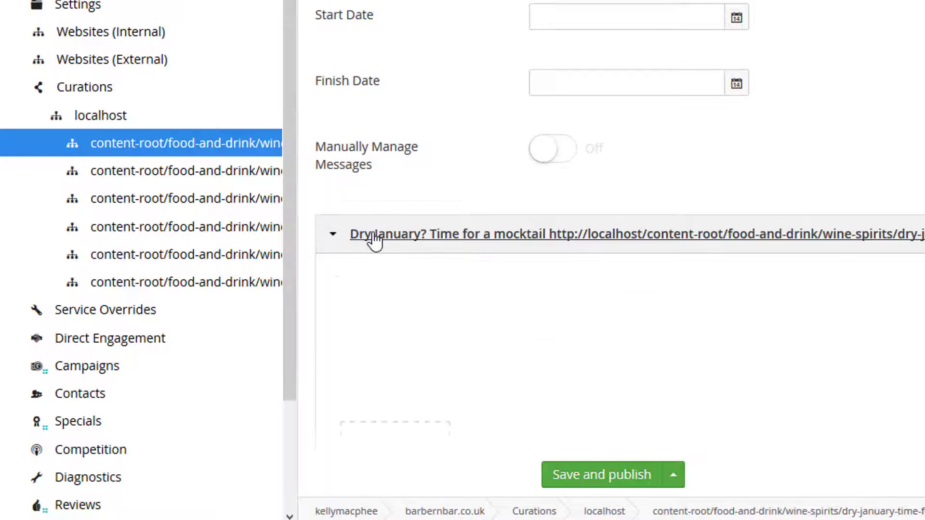
scroll(620, 225, "down", 5)
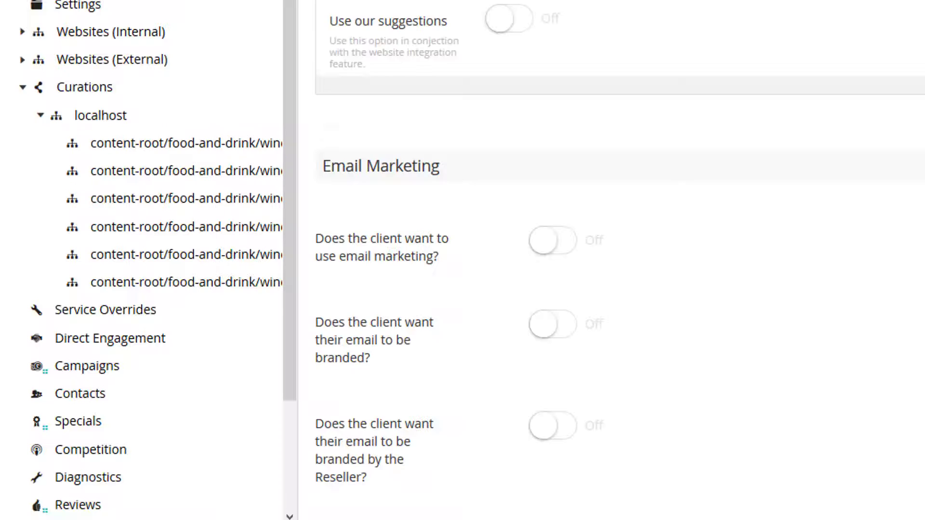
Step: In Goals And Tasks, set promotional and non promotional posts to 1 Post per day each and curations to 2 Posts per day
scroll(612, 231, "down", 10)
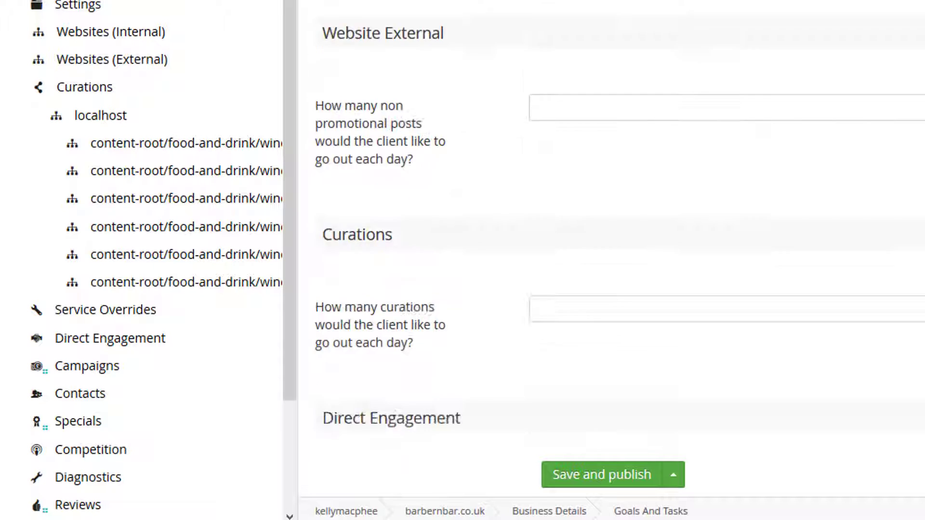
scroll(612, 231, "up", 3)
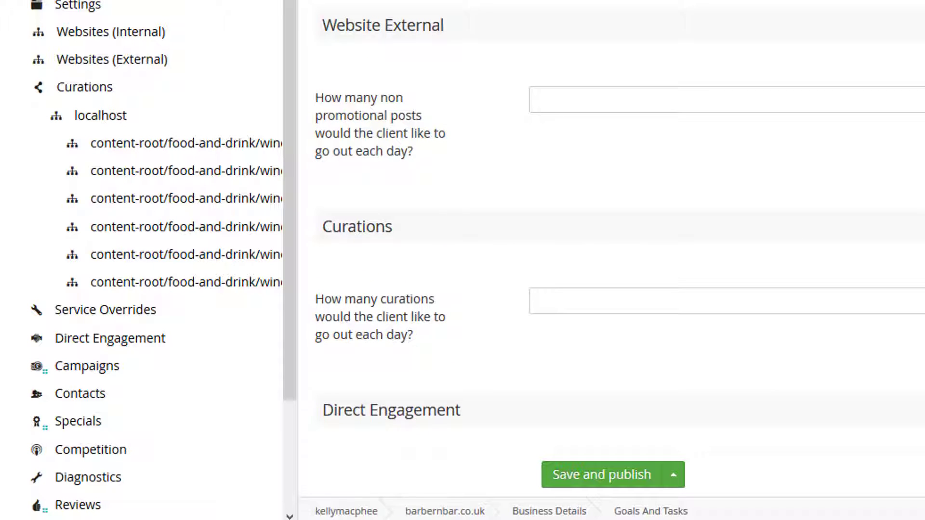
left_click(663, 109)
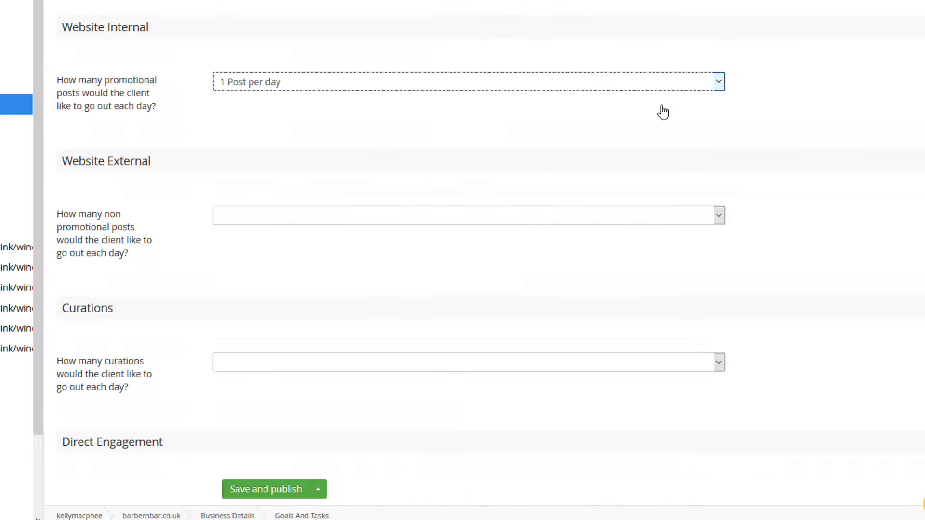
left_click(592, 220)
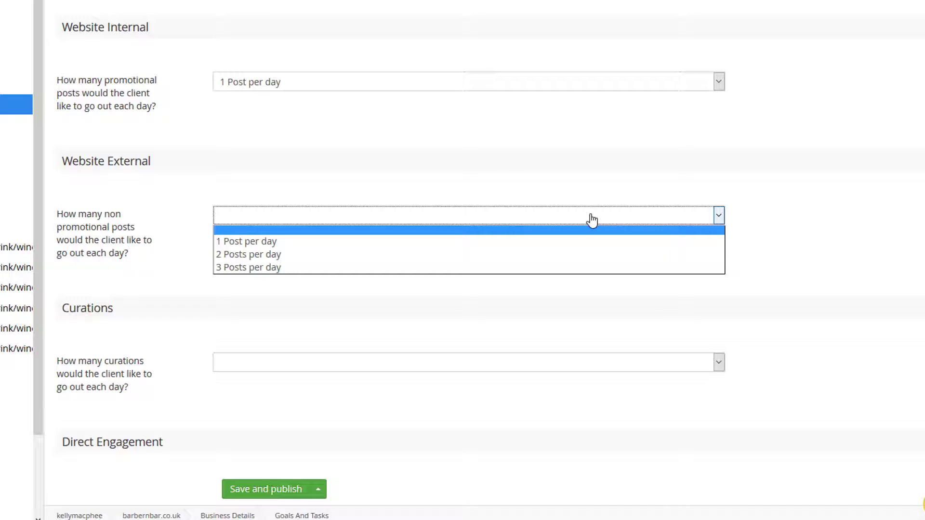
left_click(563, 243)
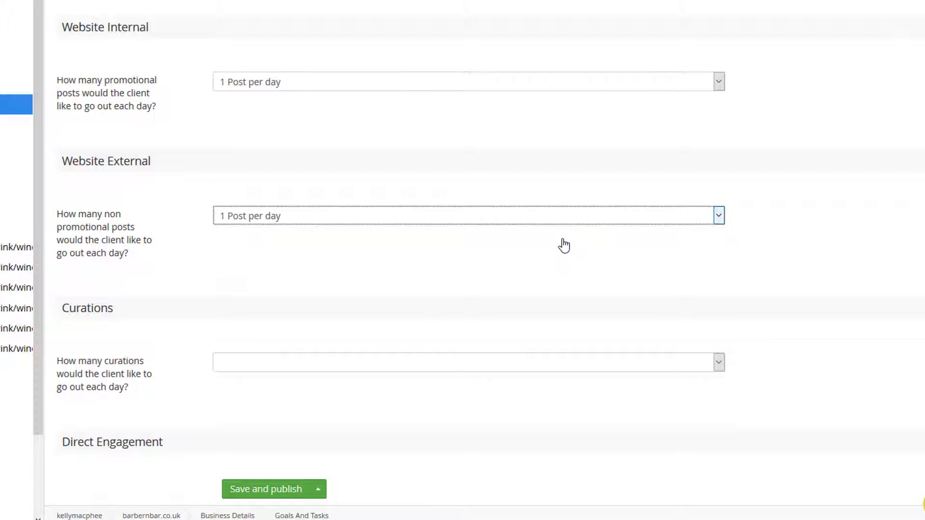
left_click(519, 367)
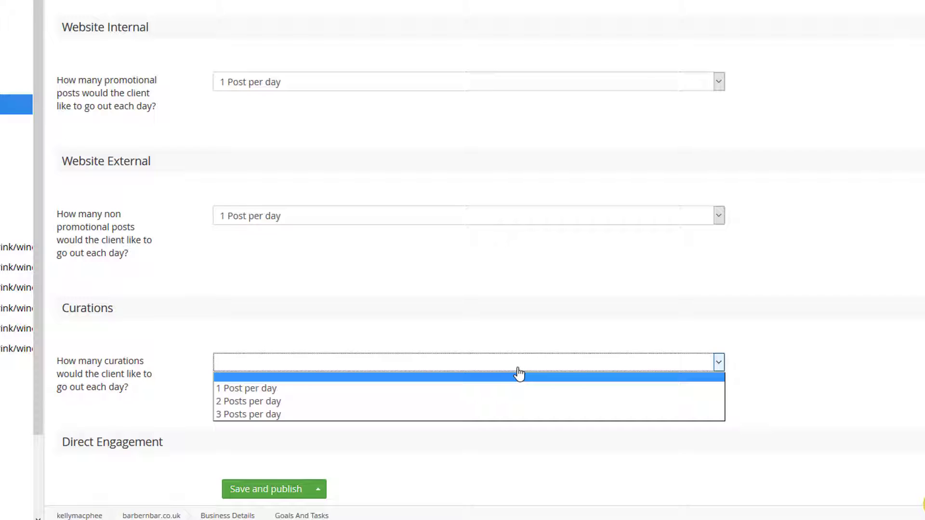
left_click(458, 402)
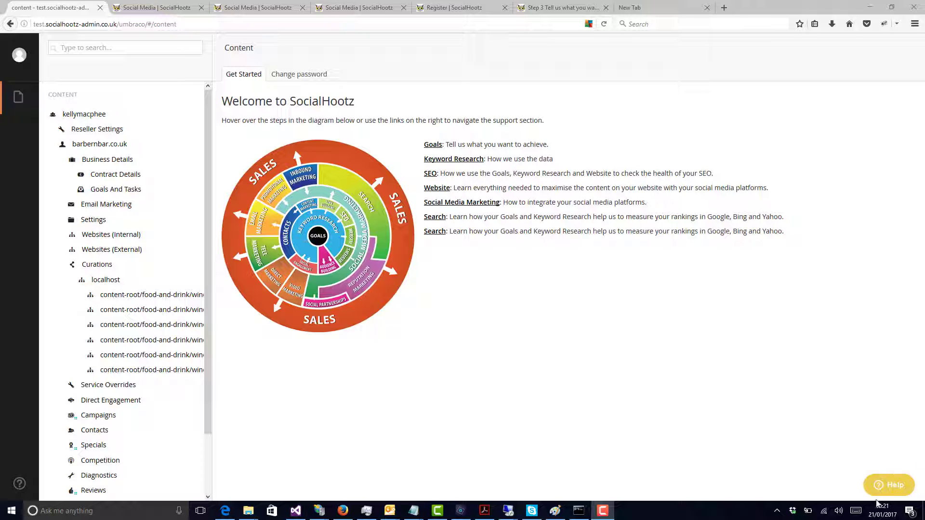
Step: Collapse Curations and expand Websites (Internal) to show the blog pages of barbernbar.co.uk
left_click(65, 264)
left_click(64, 264)
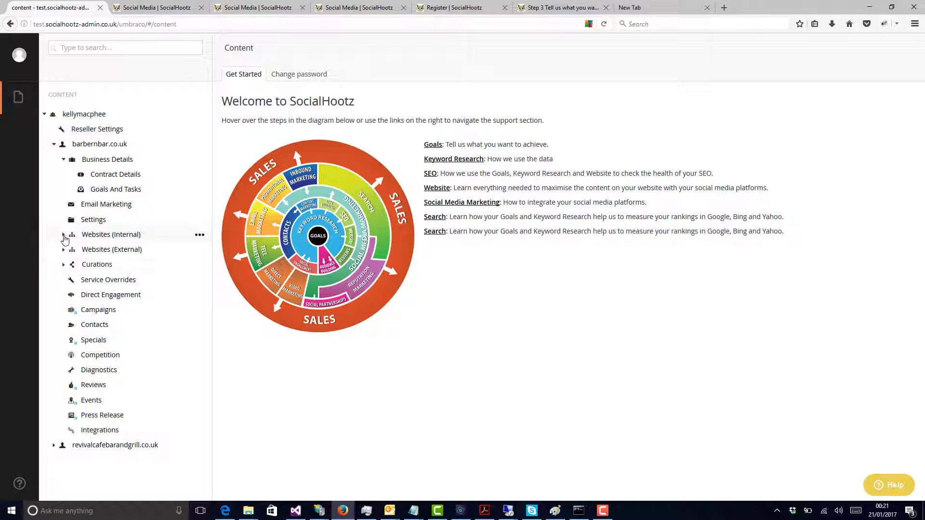
left_click(64, 234)
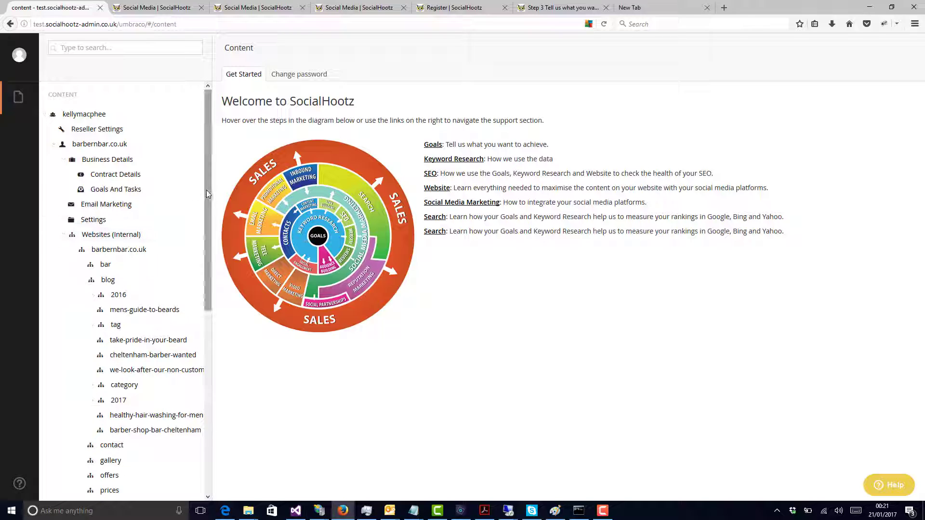
left_click_drag(207, 192, 205, 247)
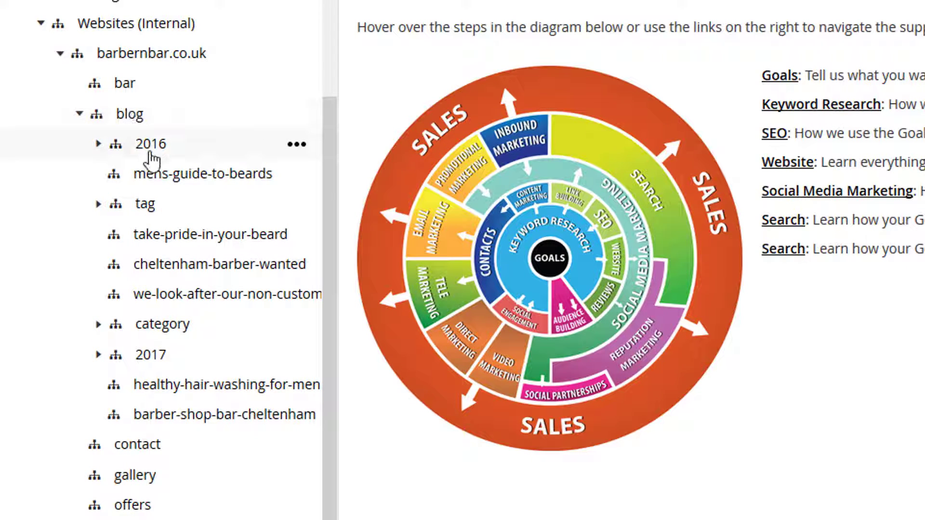
Step: Open the mens-guide-to-beards page, expand its first message and highlight the bit.ly link in the text
left_click(157, 183)
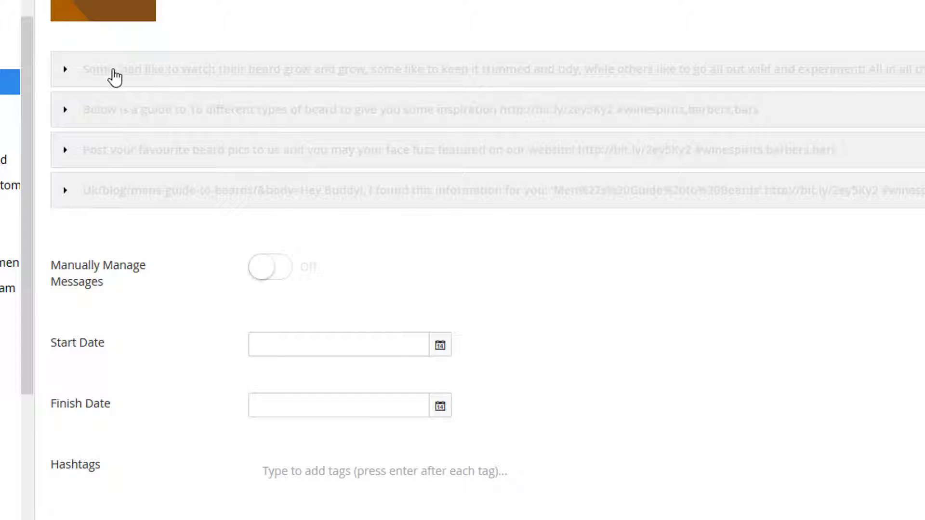
left_click(114, 77)
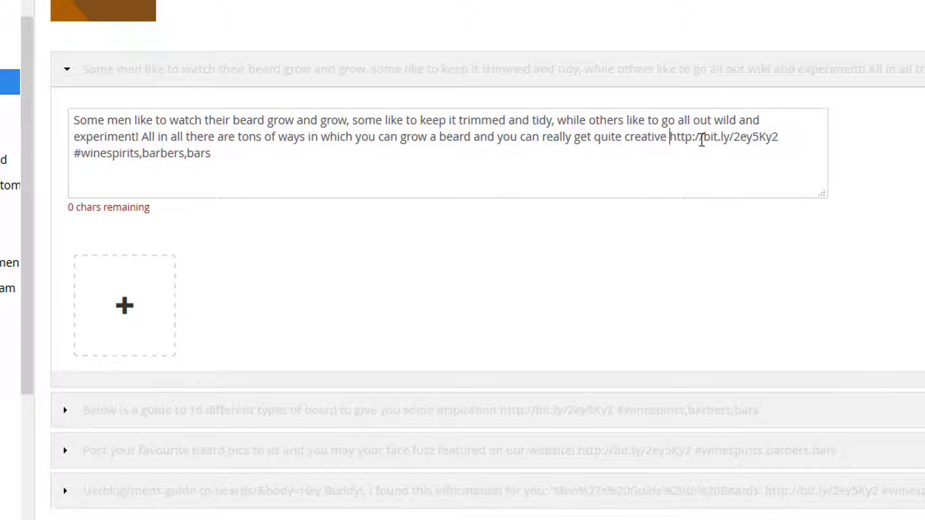
left_click_drag(670, 136, 779, 138)
key("ctrl+c")
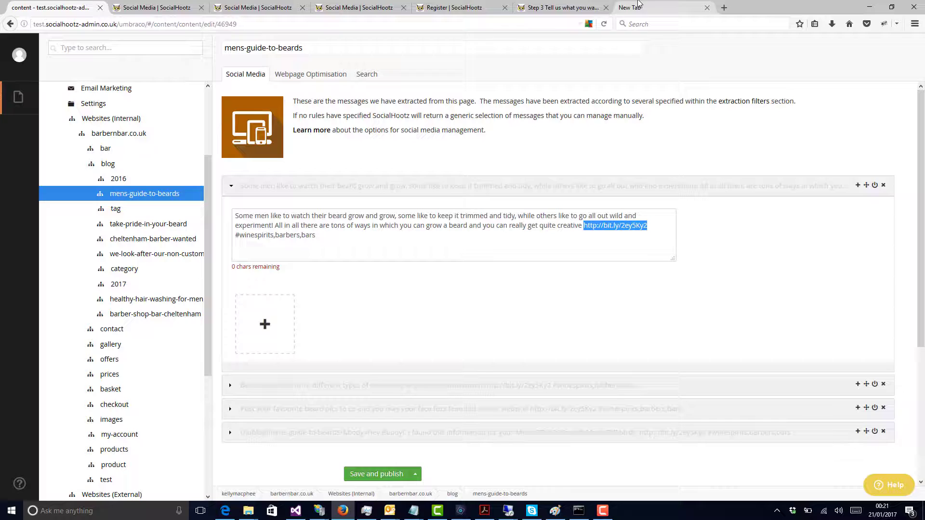
Step: Load the message's bit.ly link in the new browser tab and examine the Men's Guide to Beards article and its intro paragraph
left_click(639, 7)
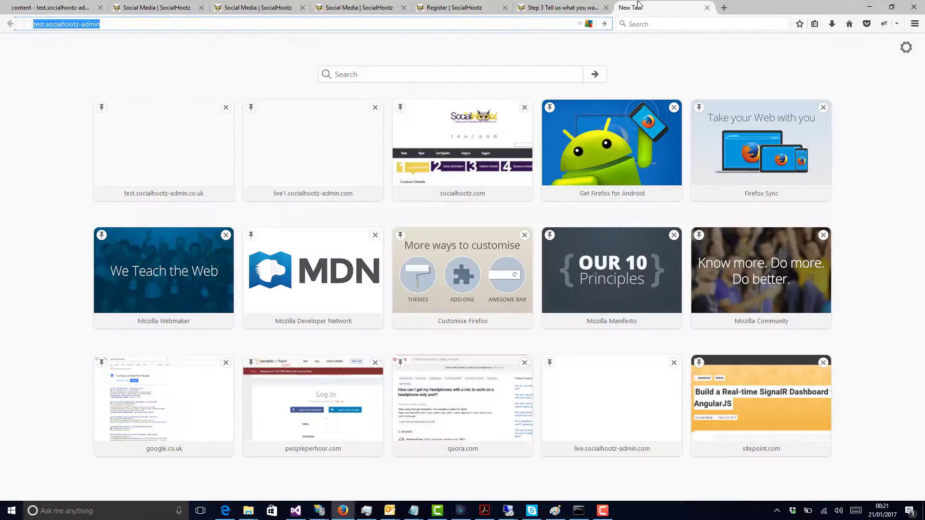
key("ctrl+v")
key("Return")
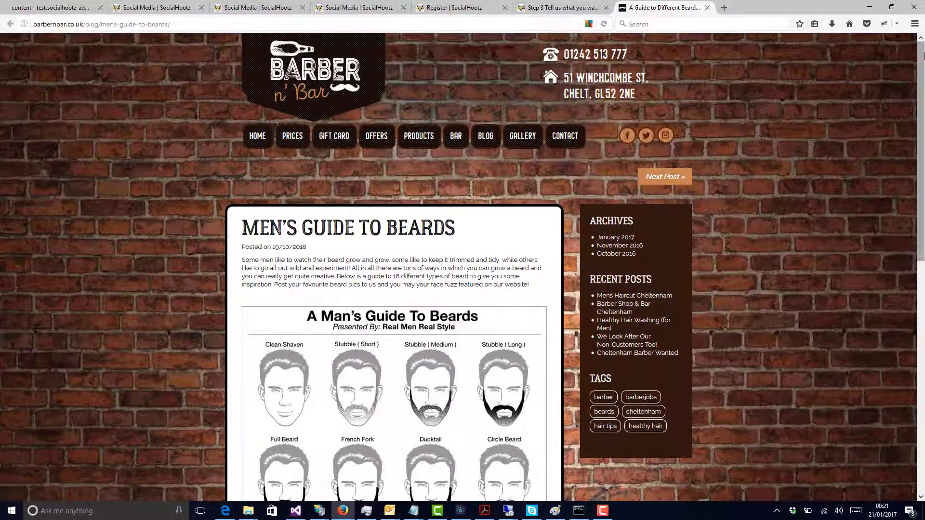
scroll(924, 55, "down", 9)
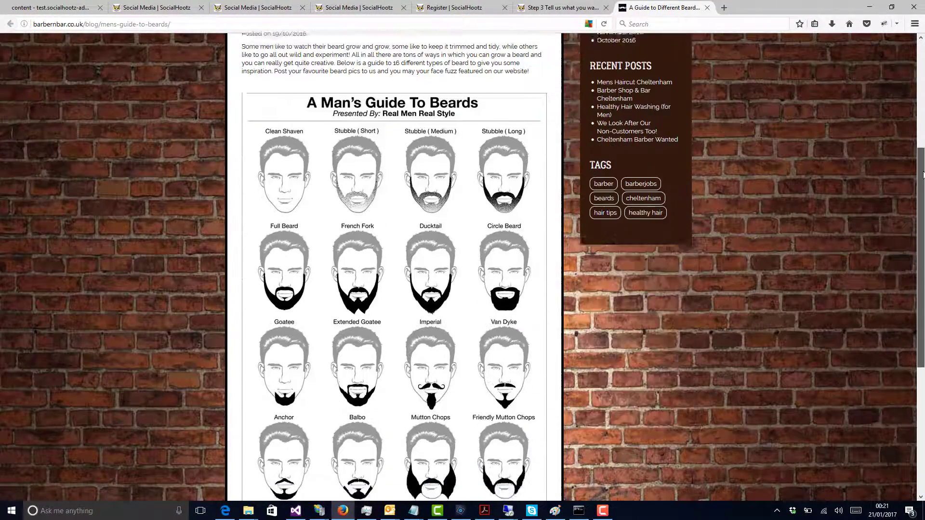
scroll(547, 239, "up", 10)
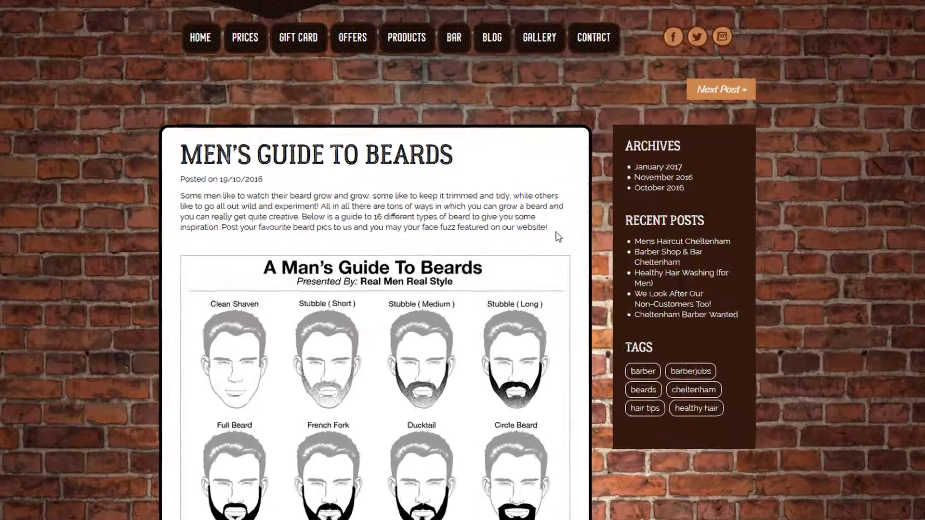
left_click_drag(555, 233, 196, 192)
left_click_drag(72, 160, 49, 166)
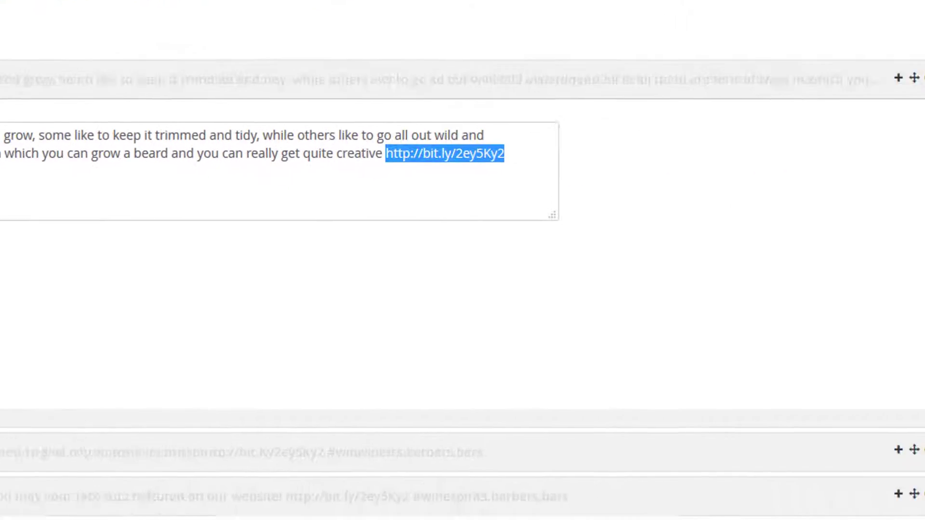
Step: Enable the first three extracted messages of the mens-guide-to-beards page
left_click(788, 58)
left_click(789, 60)
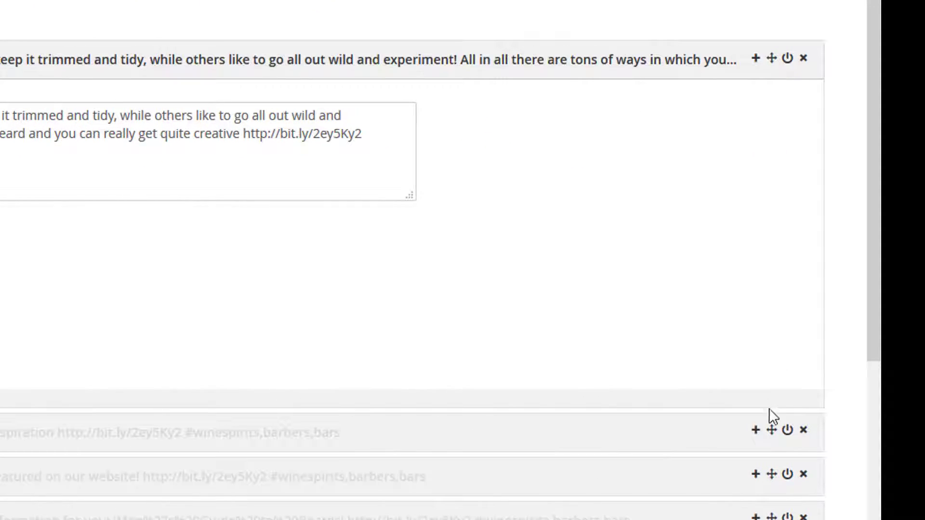
left_click(709, 424)
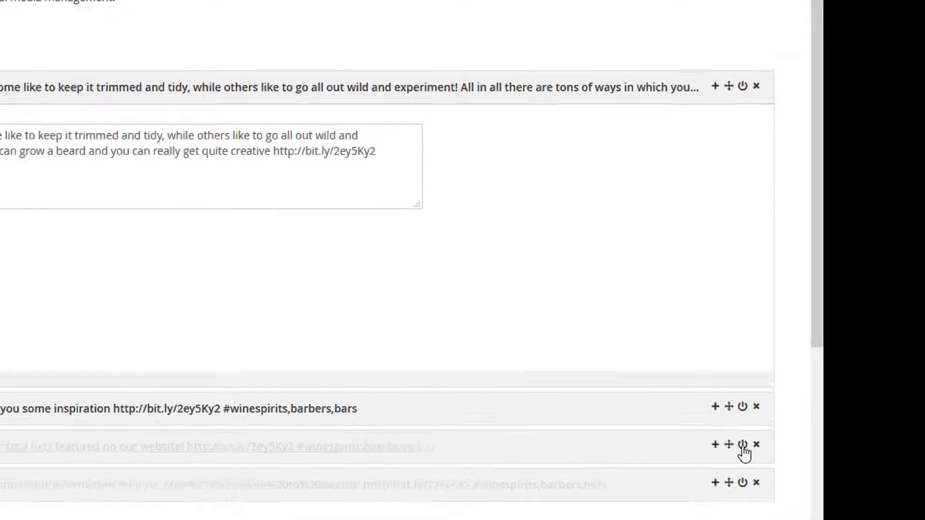
left_click(790, 475)
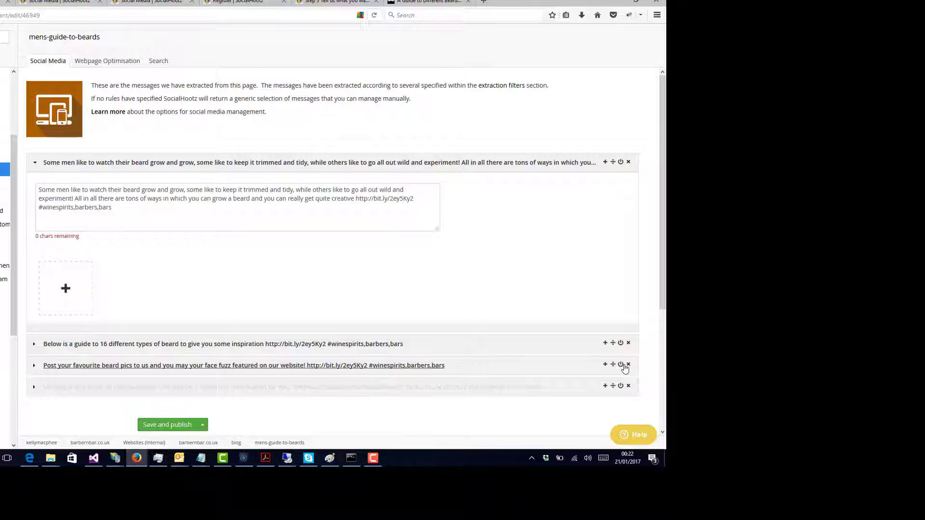
Step: Disable the first three messages again, working from the third up to the first
left_click(621, 365)
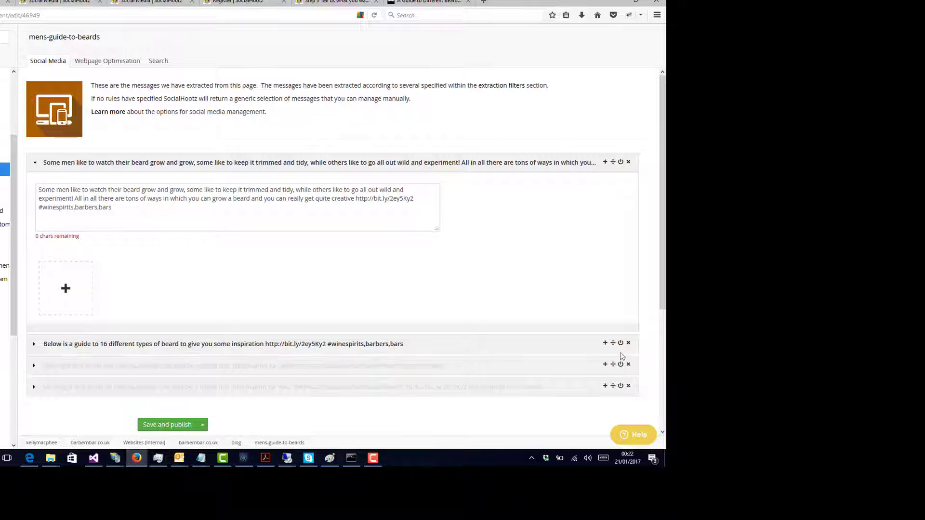
left_click(621, 342)
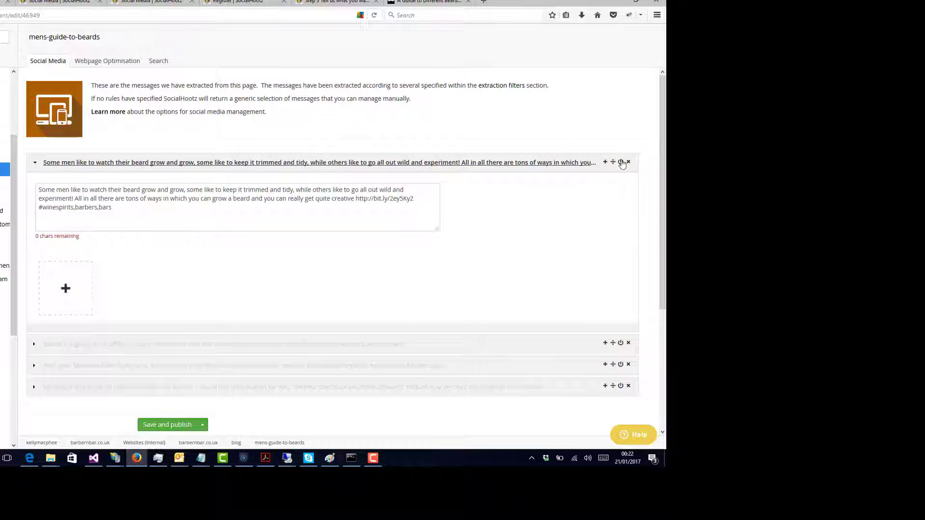
left_click(621, 163)
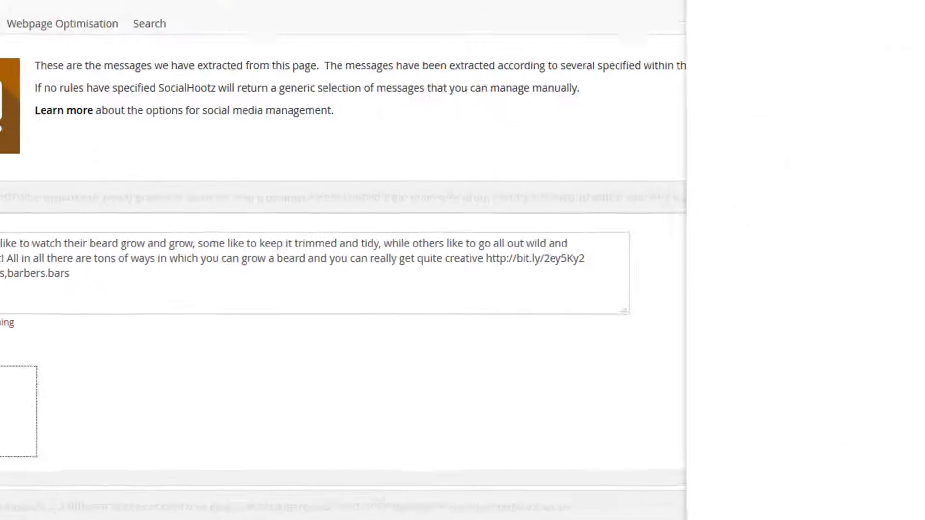
Step: Copy the beard article's address barbernbar.co.uk/blog/mens-guide-to-beards/ into the image picker's URL field and parse the page for images
left_click(658, 75)
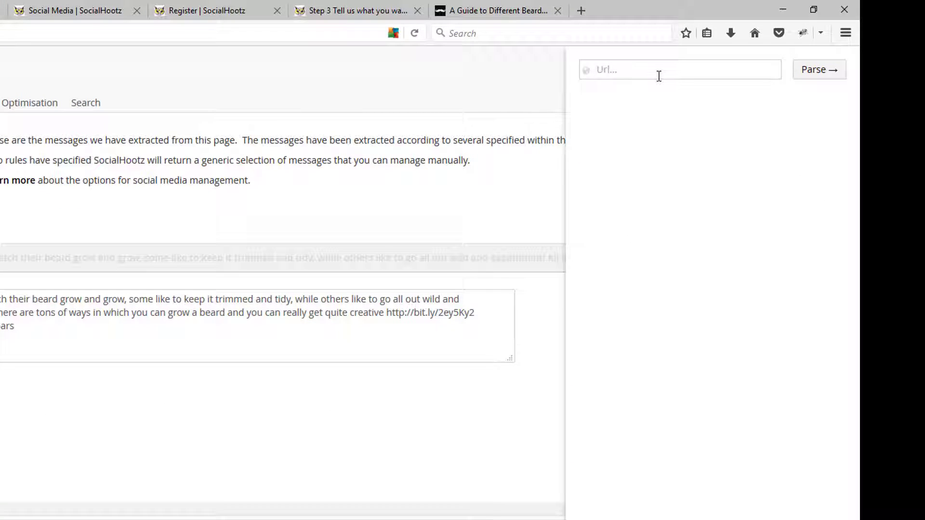
left_click(521, 11)
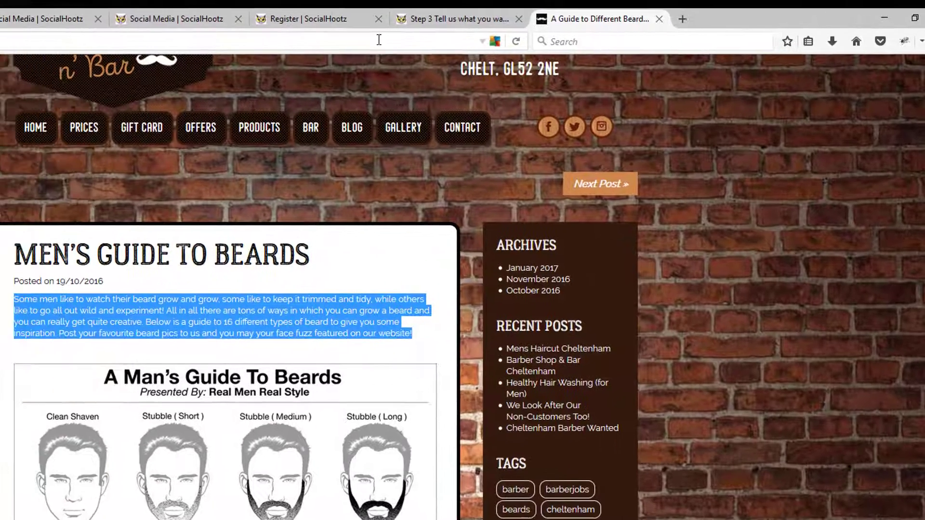
left_click(279, 34)
key("ctrl+a")
key("ctrl+c")
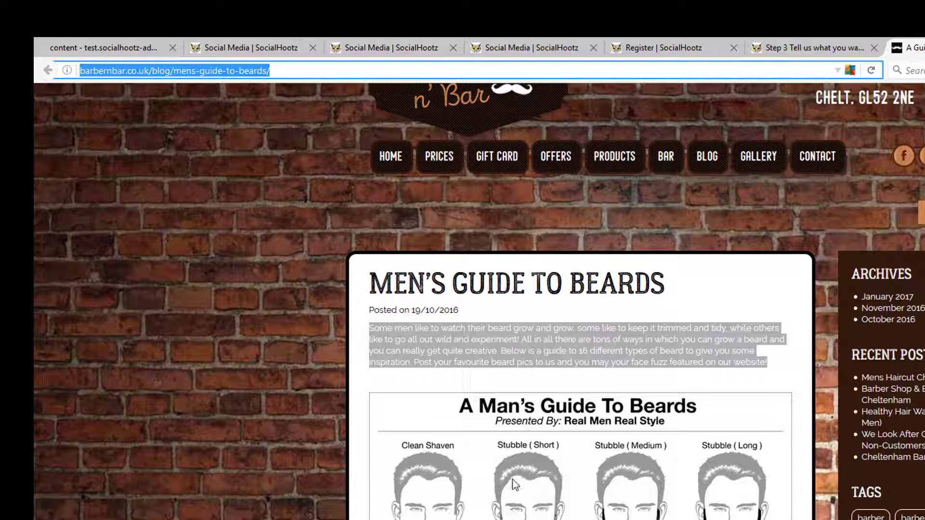
scroll(578, 299, "down", 3)
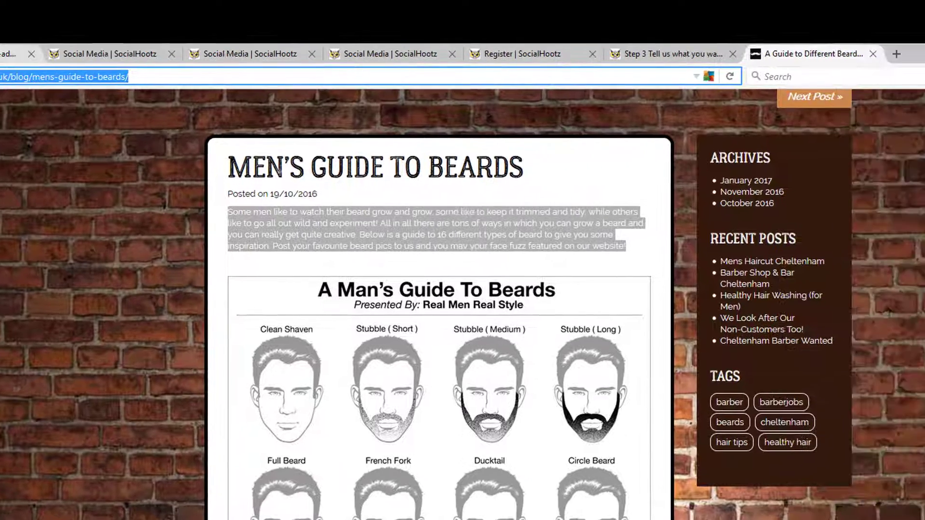
left_click(142, 48)
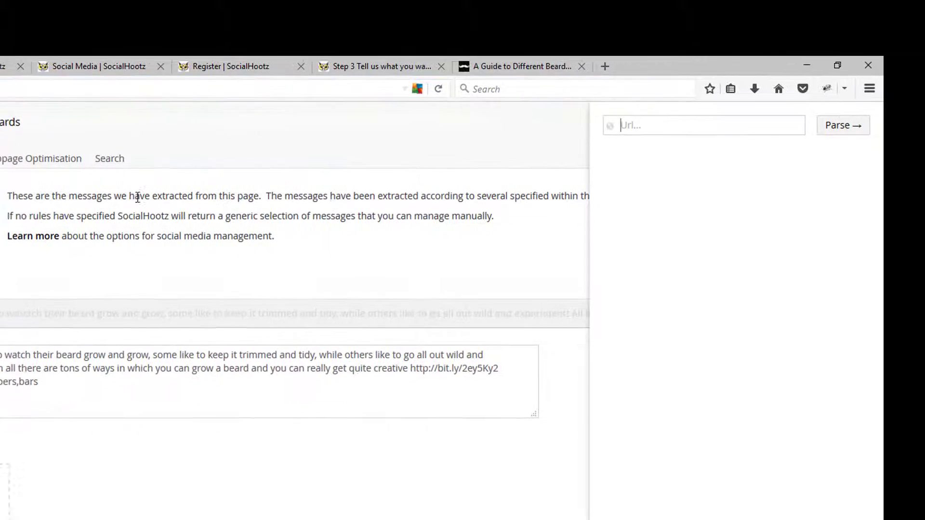
key("ctrl+v")
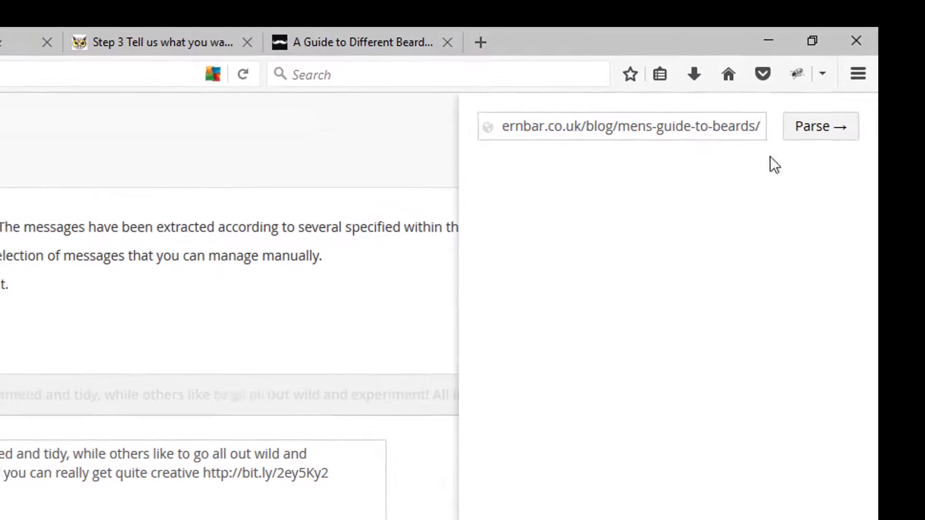
left_click(823, 127)
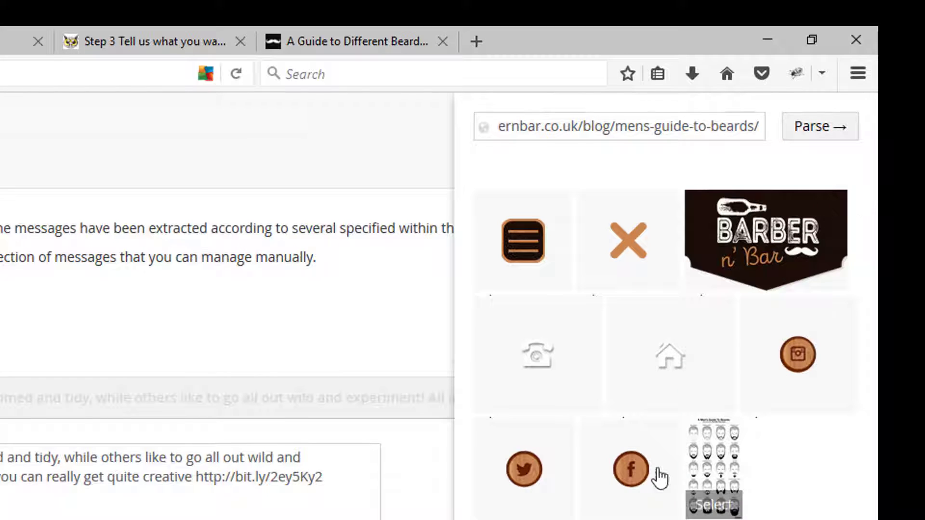
Step: Select the A Man's Guide To Beards chart among the parsed images and attach it to the first message
mouse_move(546, 404)
mouse_move(713, 455)
left_click(721, 475)
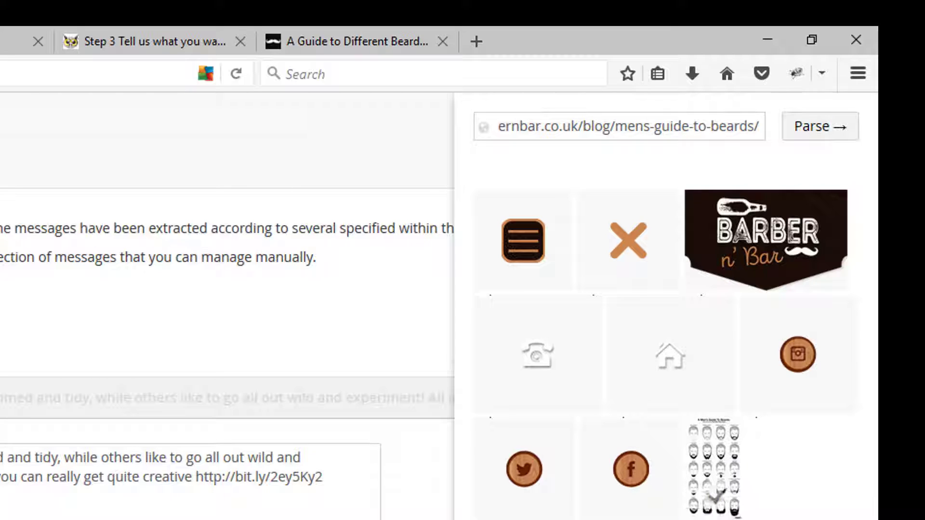
left_click(701, 500)
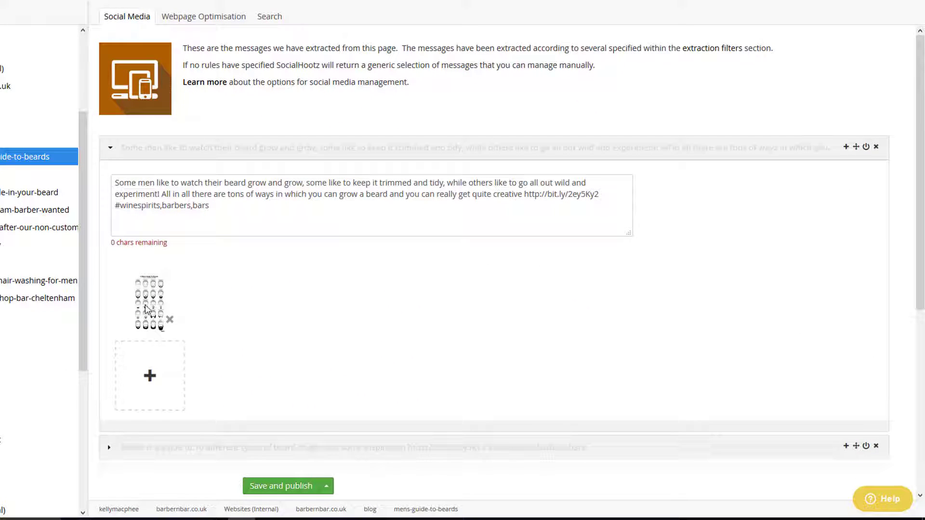
Step: Highlight the first message's text, enable that message and collapse it
left_click_drag(218, 211, 104, 184)
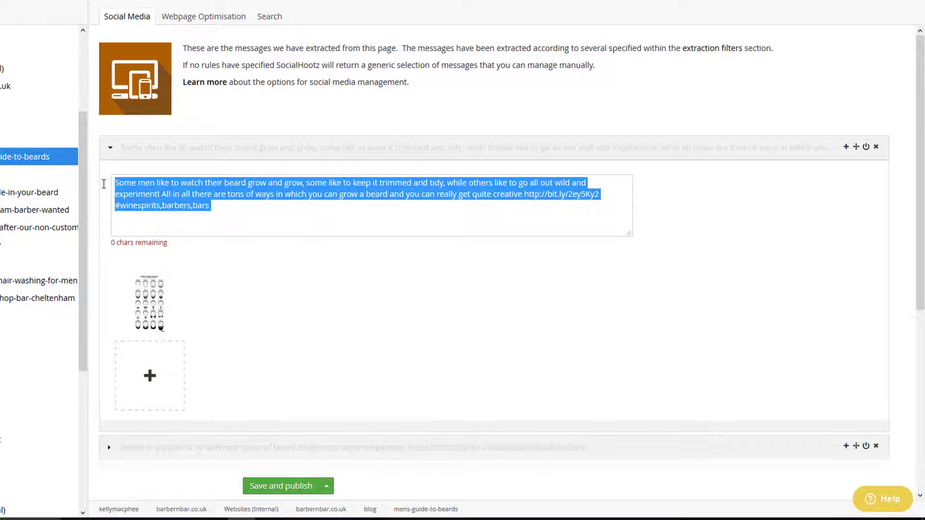
left_click(866, 147)
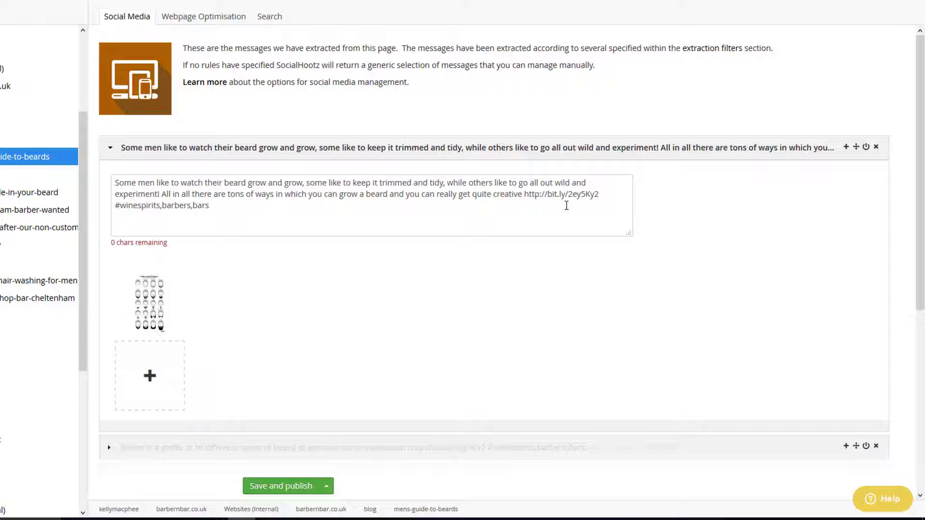
left_click(126, 148)
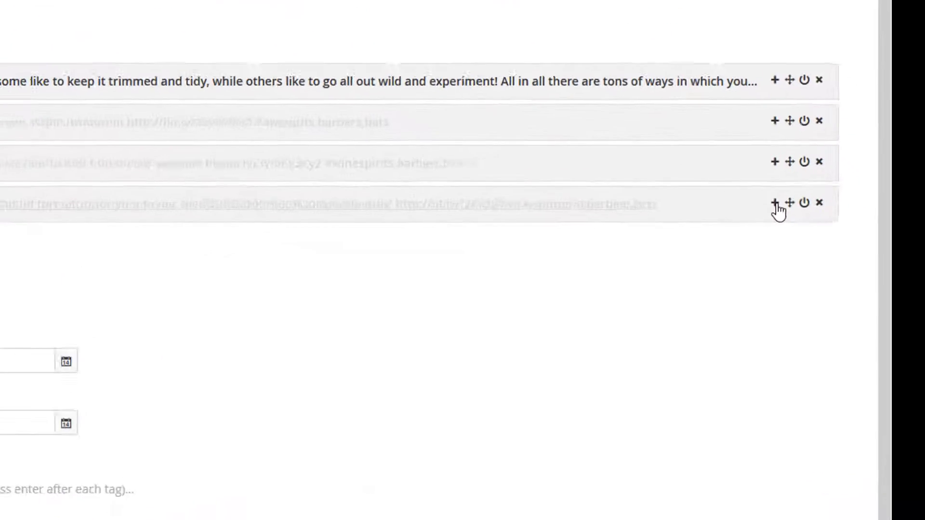
Step: Add a new message below the last extracted one, enter trial text in it and delete the text again
left_click(776, 203)
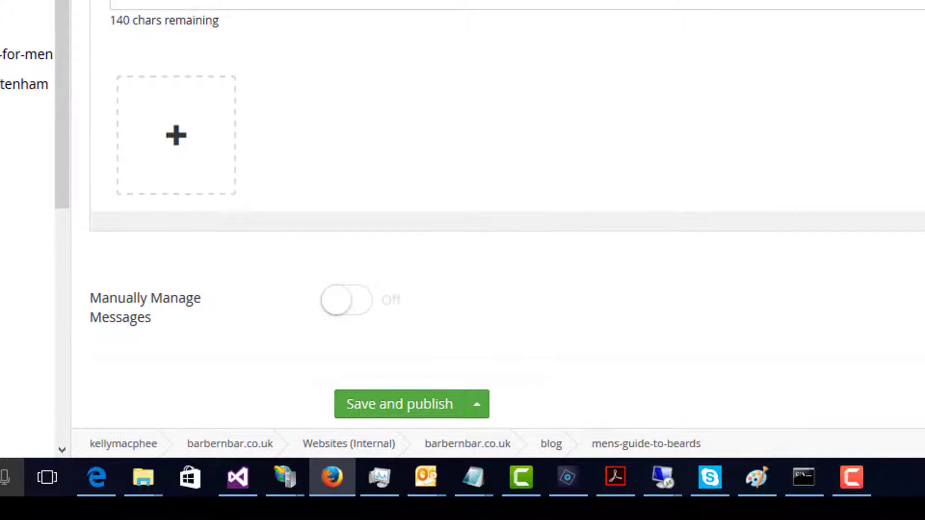
type("......")
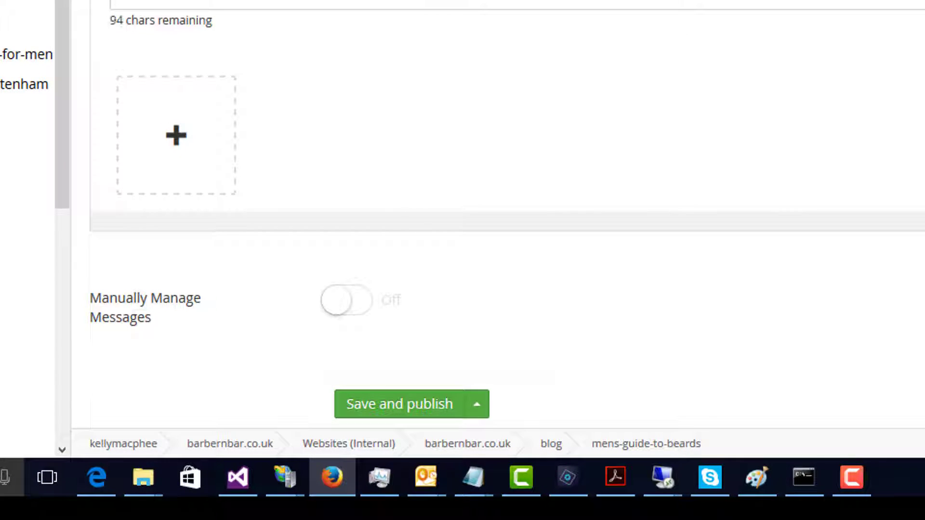
type(".........")
key("BackSpace")
key("BackSpace")
key("BackSpace")
key("BackSpace")
key("BackSpace")
key("BackSpace")
key("BackSpace")
key("BackSpace")
key("BackSpace")
key("BackSpace")
key("BackSpace")
key("BackSpace")
key("BackSpace")
key("BackSpace")
key("BackSpace")
key("BackSpace")
key("BackSpace")
key("BackSpace")
key("BackSpace")
key("BackSpace")
key("BackSpace")
key("BackSpace")
key("BackSpace")
key("BackSpace")
key("BackSpace")
key("BackSpace")
key("BackSpace")
key("BackSpace")
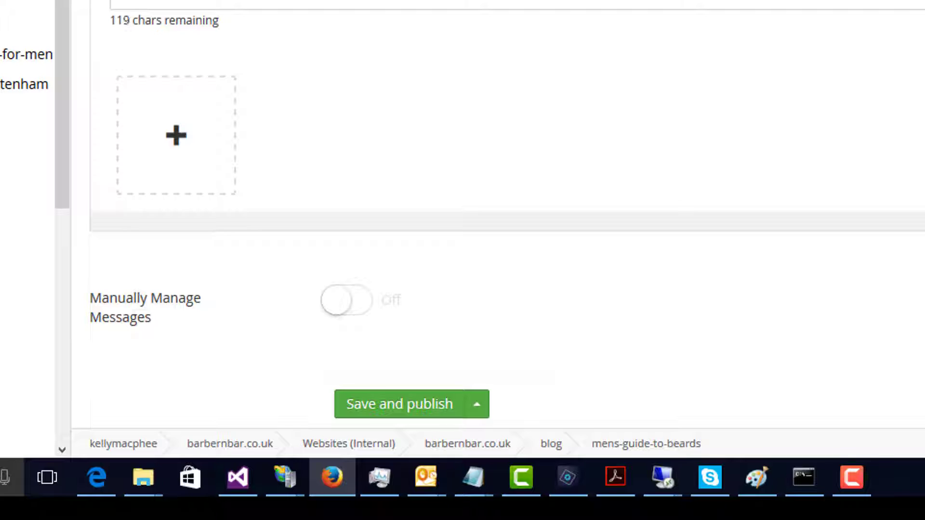
key("BackSpace")
key("BackSpace")
key("BackSpace")
key("BackSpace")
key("BackSpace")
key("BackSpace")
key("BackSpace")
key("BackSpace")
key("BackSpace")
key("BackSpace")
key("BackSpace")
key("BackSpace")
key("BackSpace")
key("BackSpace")
key("BackSpace")
key("BackSpace")
key("BackSpace")
key("BackSpace")
key("BackSpace")
key("BackSpace")
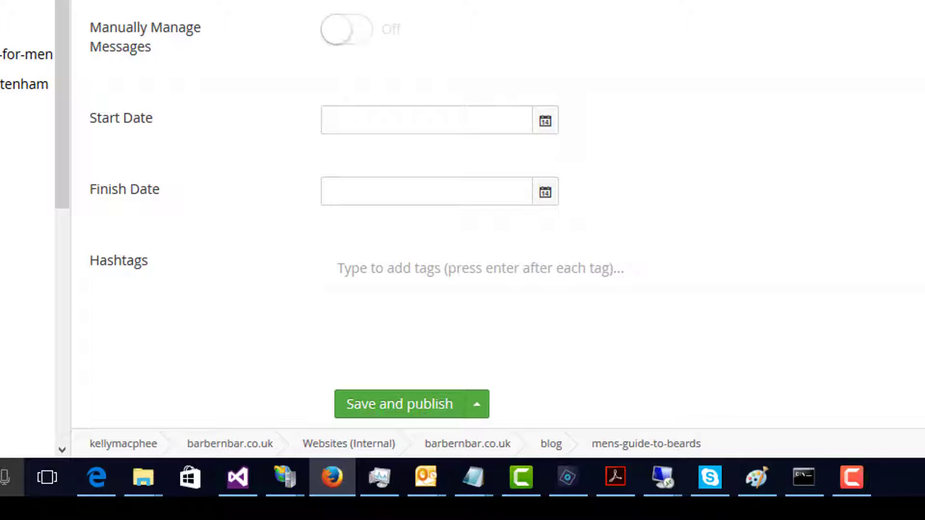
Step: Switch Manually Manage Messages on for the mens-guide-to-beards page, toggling it off and back on once
left_click(345, 38)
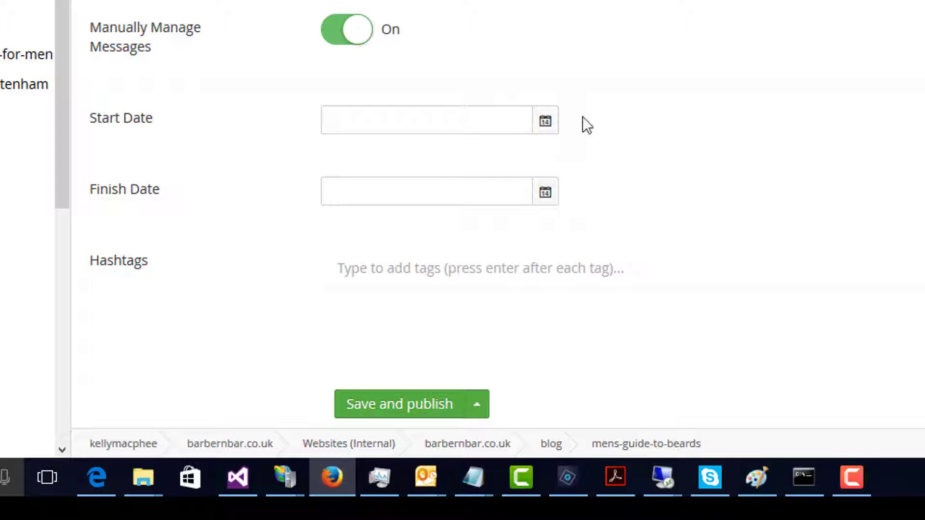
left_click(358, 43)
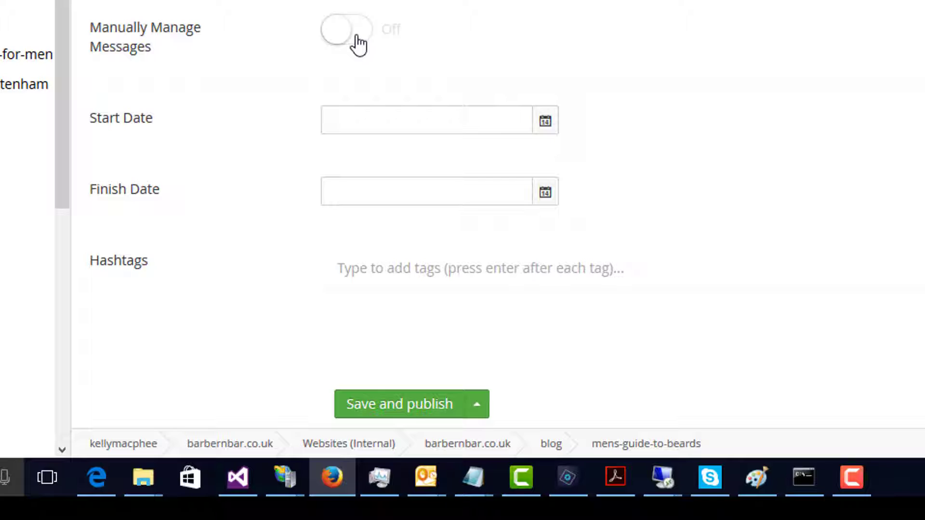
left_click(357, 44)
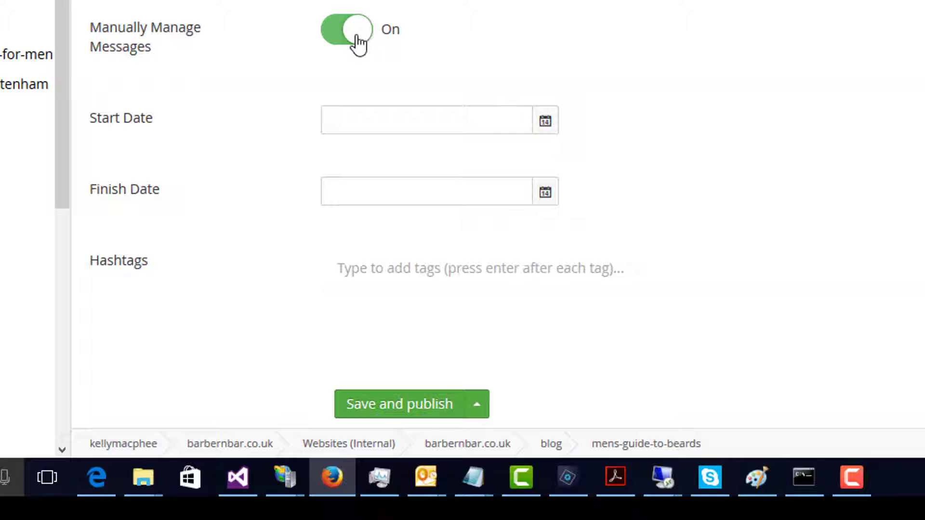
left_click(545, 123)
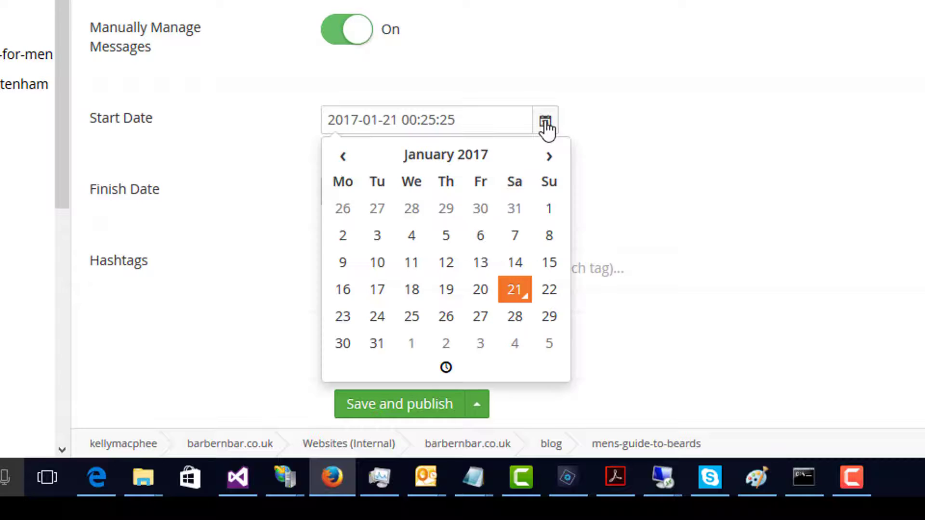
left_click(637, 130)
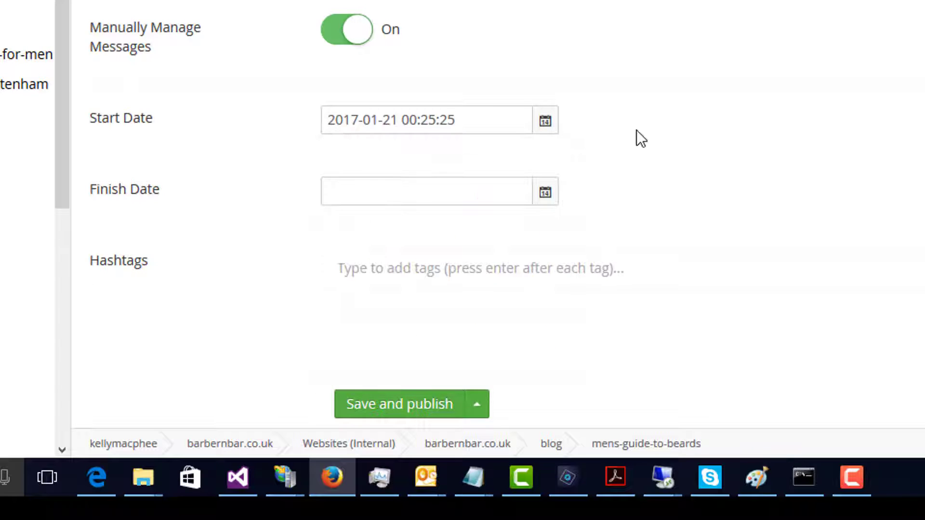
left_click(545, 193)
Step: Clear the Start Date so the field is empty and close its calendar
left_click(546, 123)
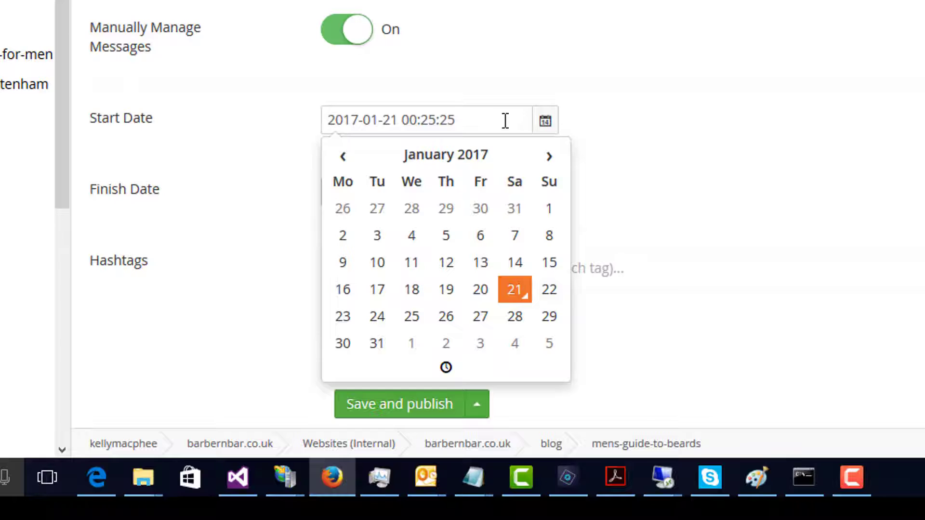
left_click(505, 121)
key("BackSpace")
key("BackSpace")
key("BackSpace")
key("BackSpace")
key("BackSpace")
key("BackSpace")
key("BackSpace")
key("BackSpace")
key("BackSpace")
key("BackSpace")
key("BackSpace")
key("BackSpace")
key("BackSpace")
key("BackSpace")
key("BackSpace")
key("BackSpace")
key("BackSpace")
key("BackSpace")
key("BackSpace")
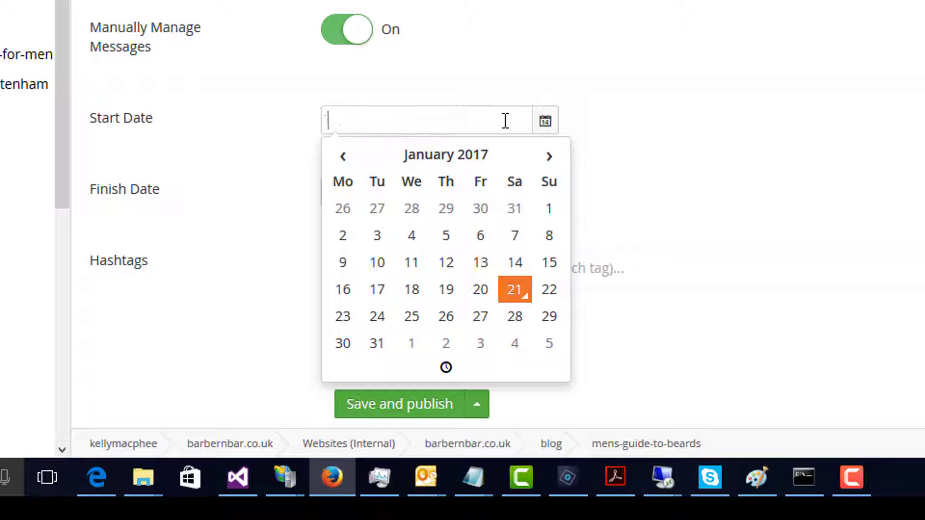
left_click(720, 164)
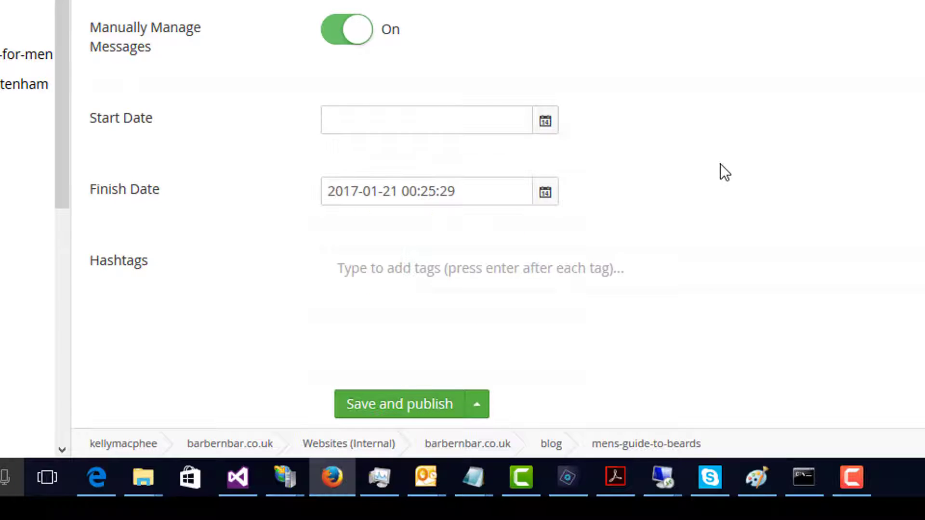
Step: Check the Finish Date calendar without changing the date, and save and publish the mens-guide-to-beards page
left_click(545, 194)
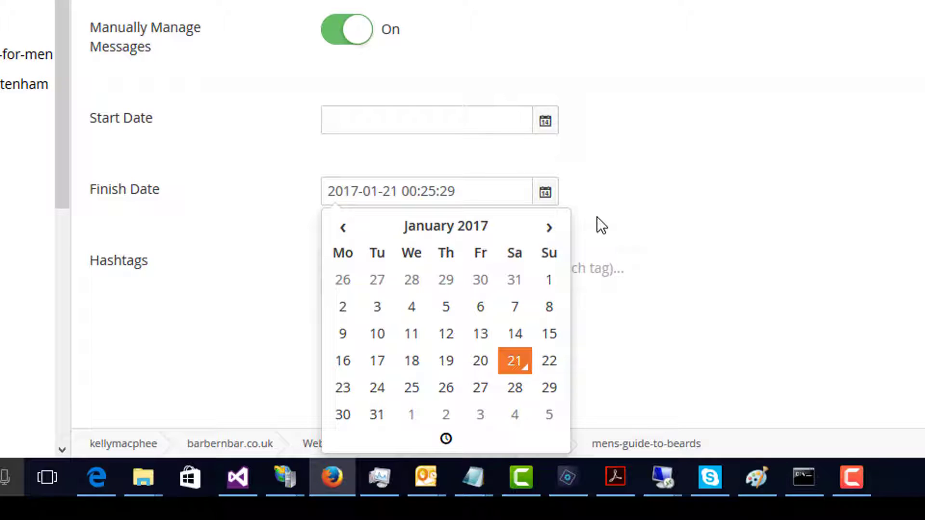
left_click(634, 197)
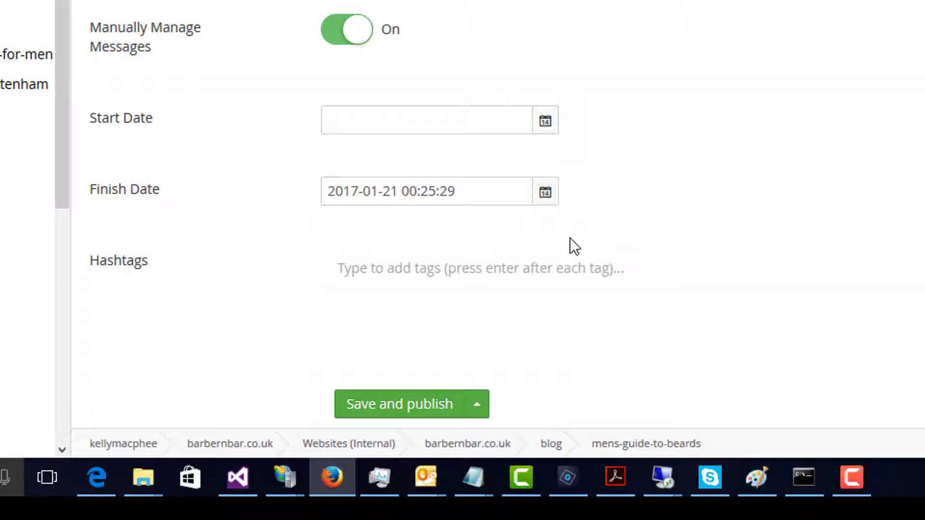
left_click(409, 405)
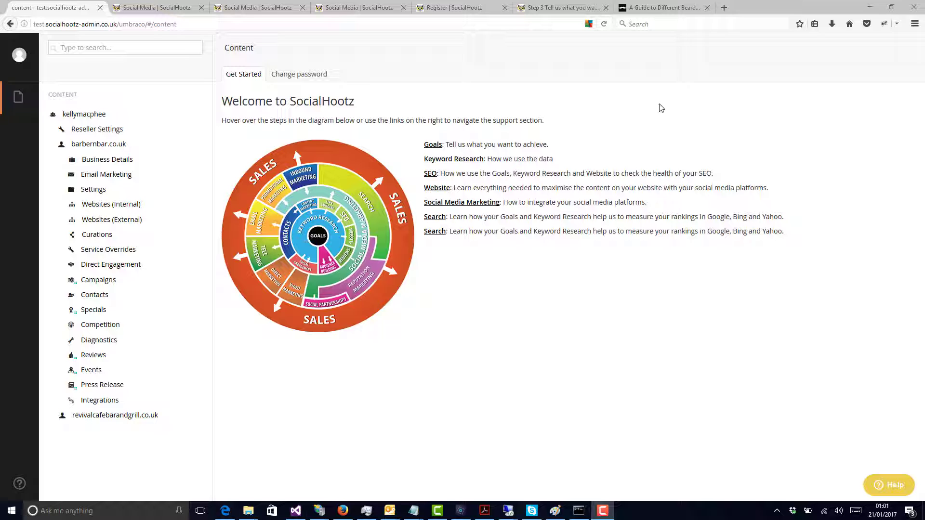
Step: Switch to the SocialHootz registration page and look through the Category of Business options in the business details
left_click(439, 5)
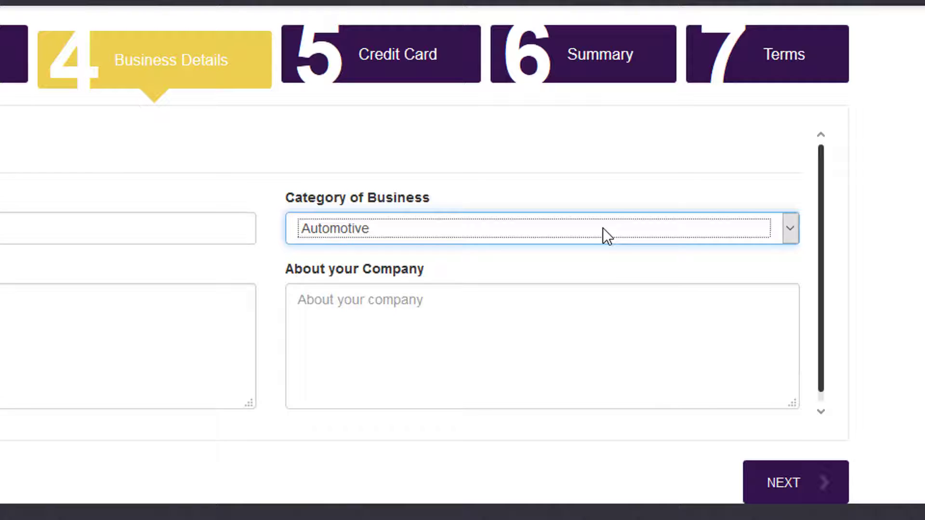
left_click(603, 228)
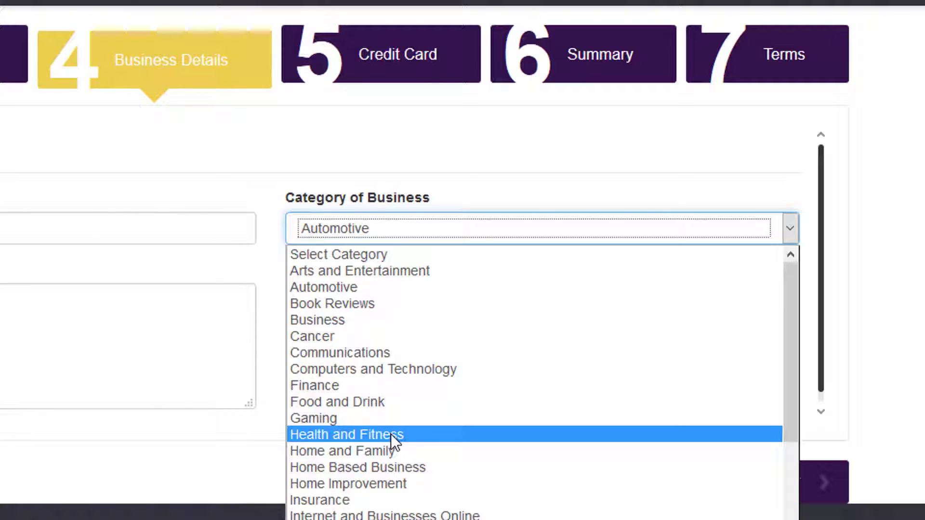
key("Up")
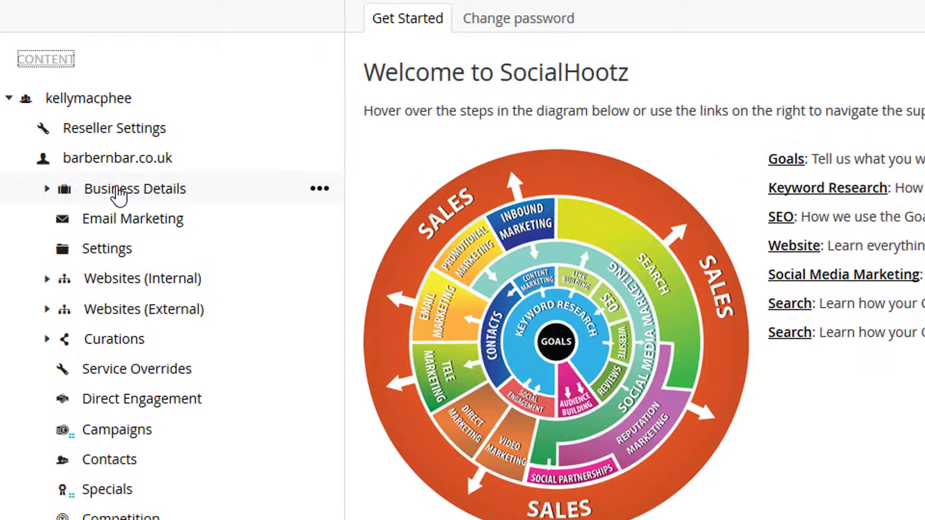
Step: Open the Business Details of barbernbar.co.uk and review its category, address, contact, logo and company information fields
left_click(119, 193)
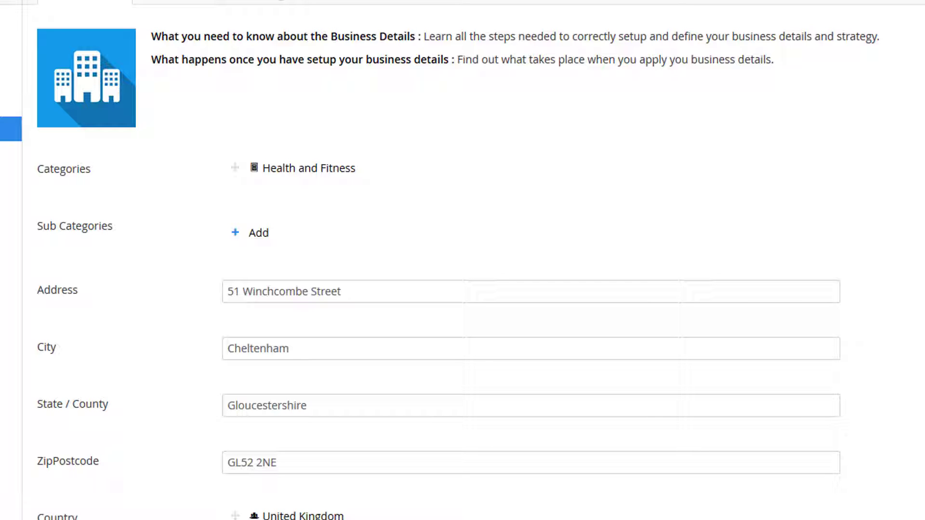
scroll(458, 265, "down", 3)
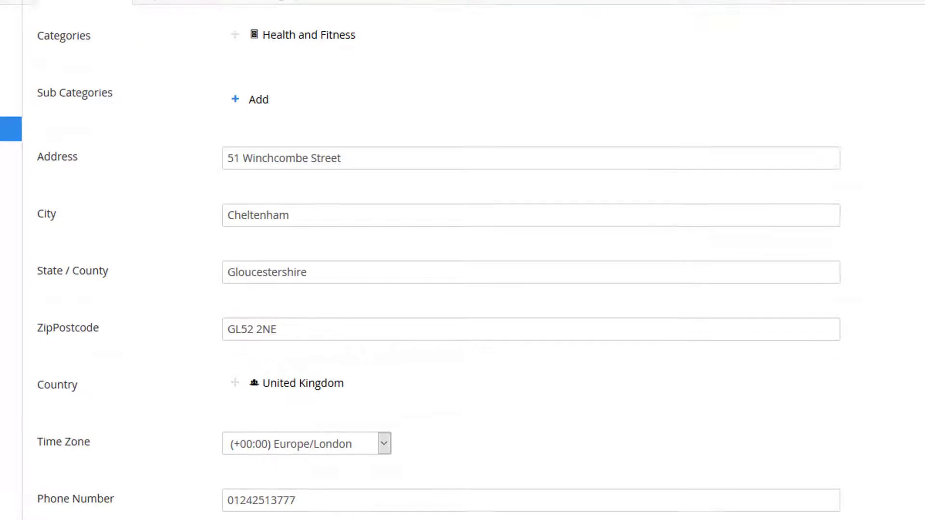
scroll(458, 265, "down", 2)
scroll(458, 265, "down", 3)
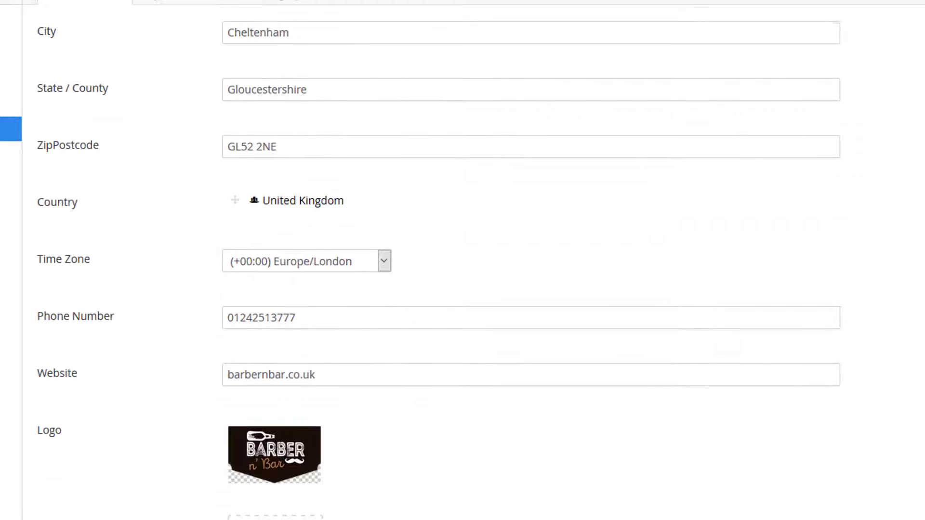
scroll(463, 270, "down", 3)
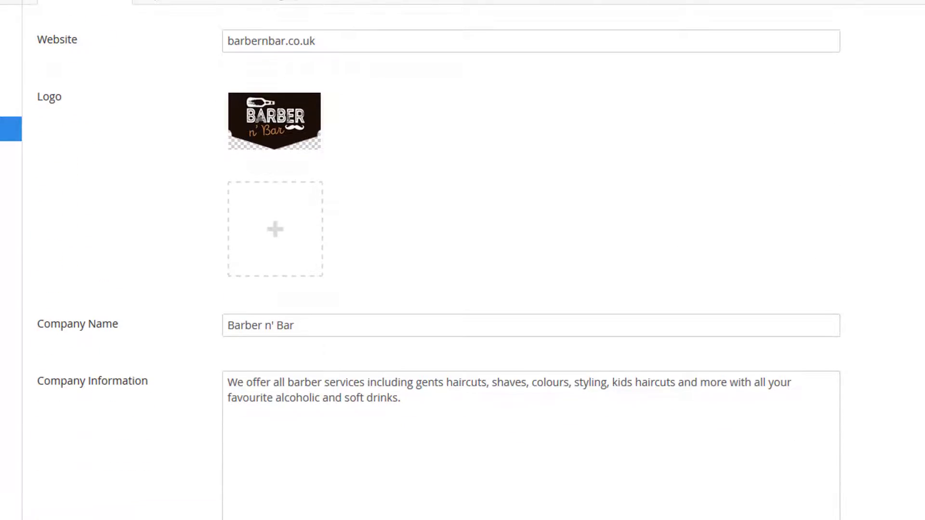
scroll(463, 270, "up", 10)
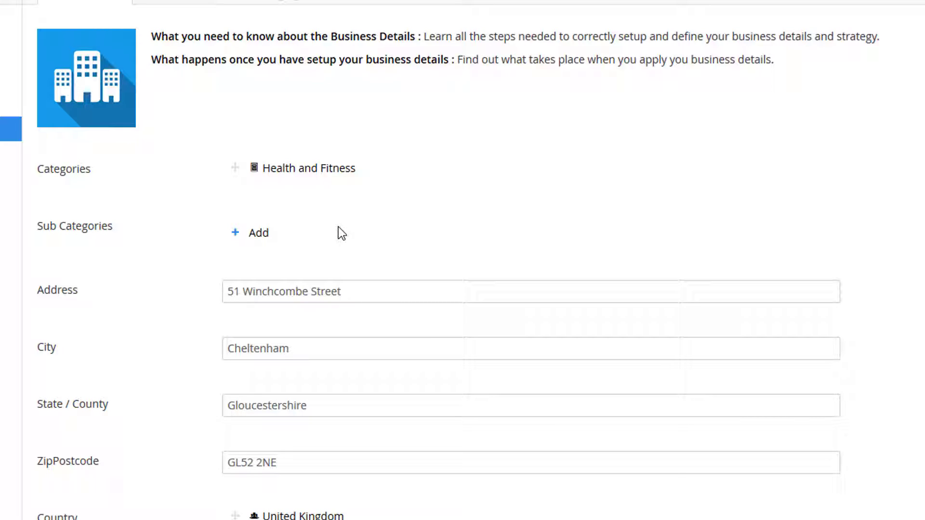
Step: Start adding sub categories to the business details and expand Health and Fitness to browse its sub categories
left_click(257, 233)
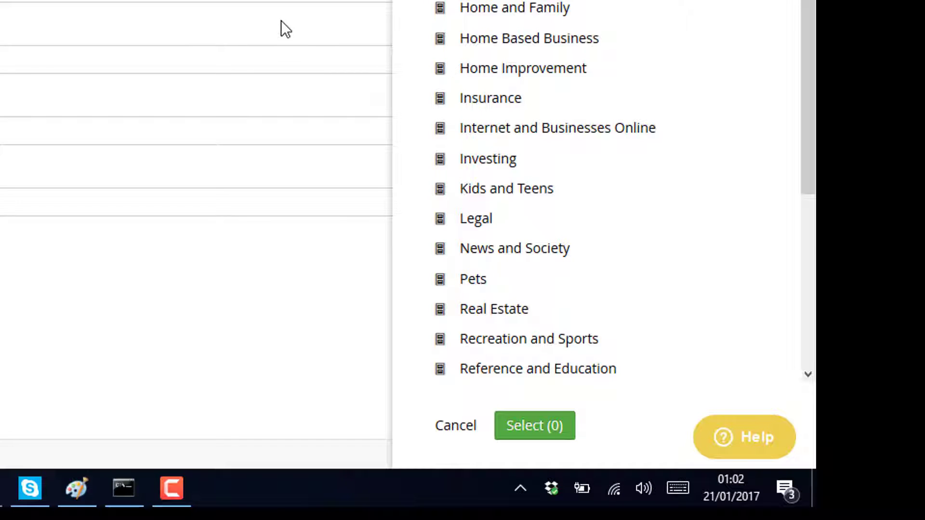
mouse_move(426, 1)
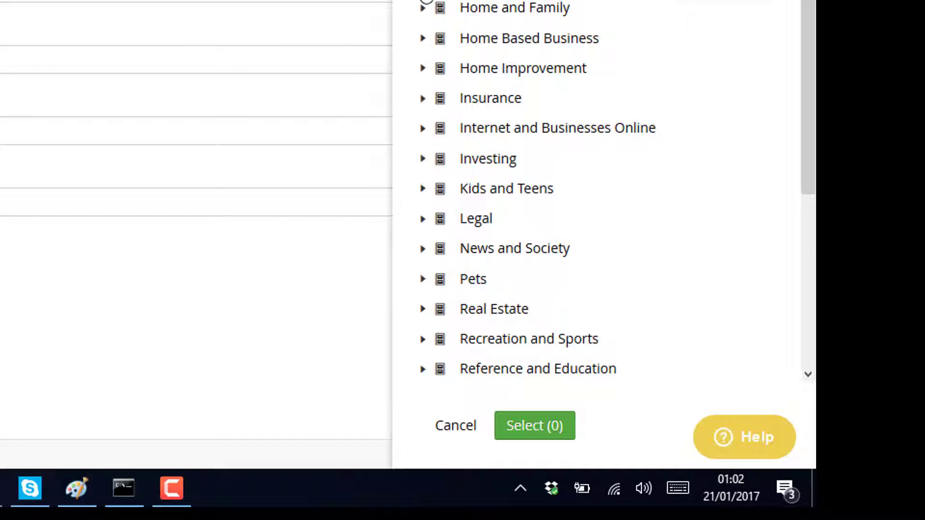
scroll(427, 1, "up", 1)
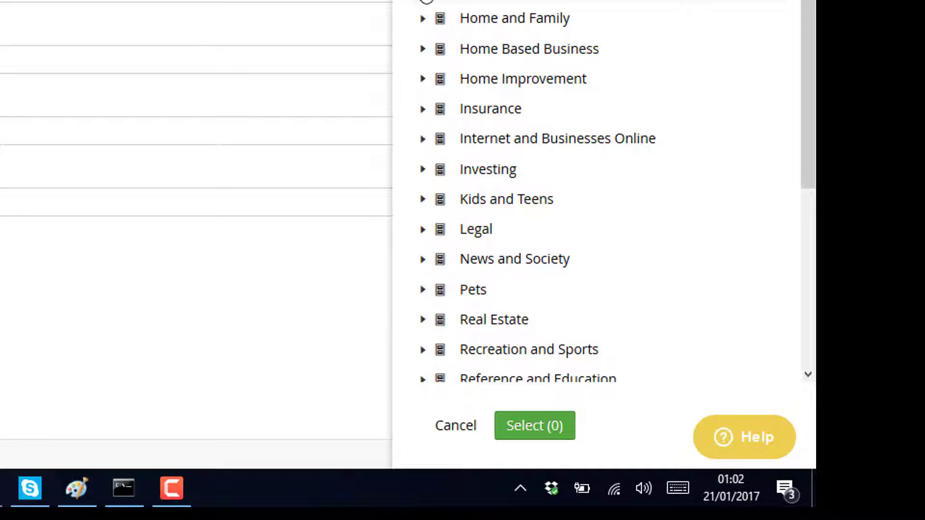
left_click(424, 1)
scroll(558, 189, "down", 5)
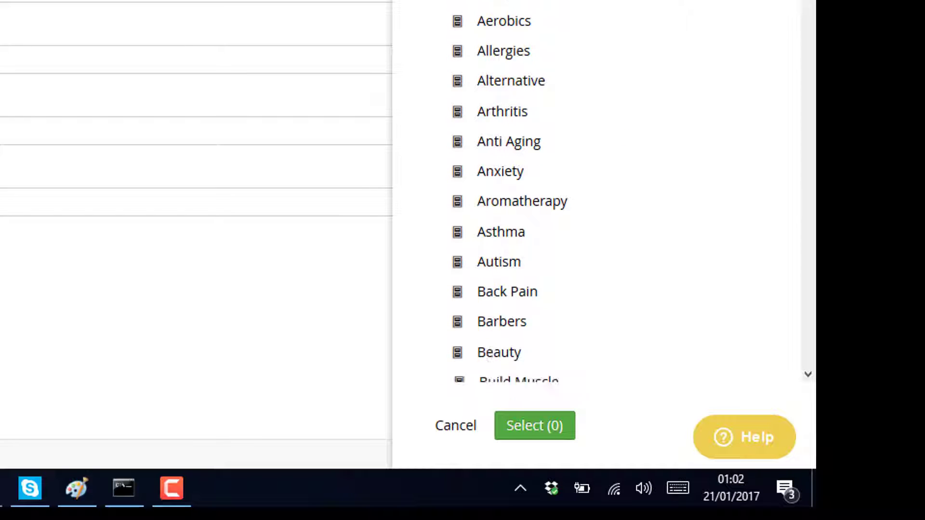
scroll(558, 189, "down", 6)
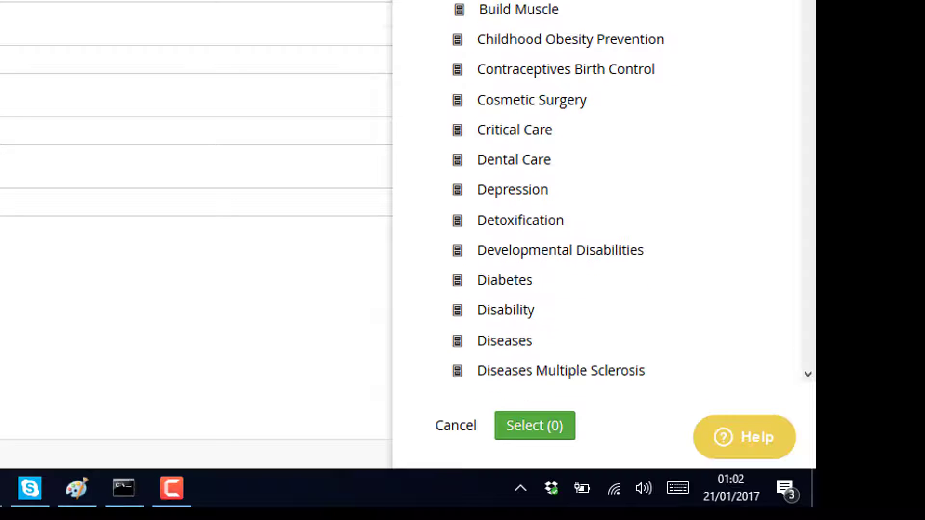
left_click_drag(812, 0, 805, 199)
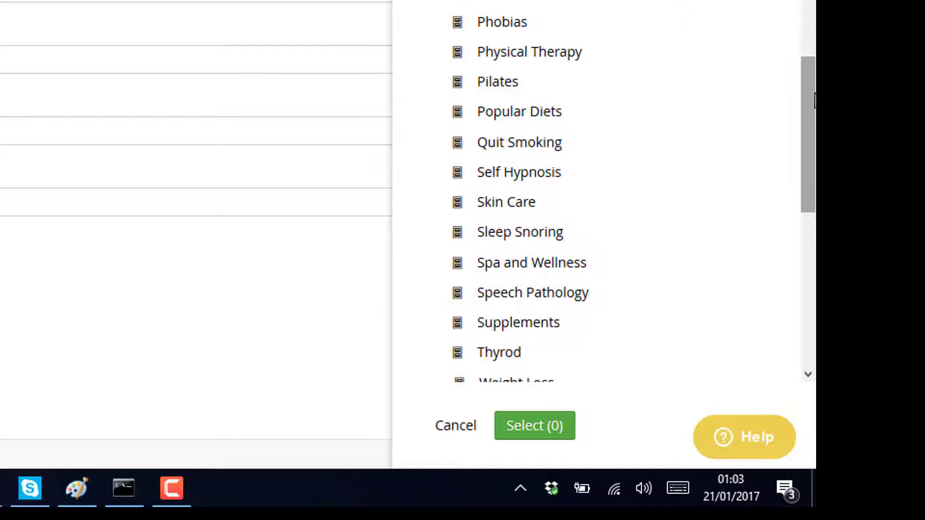
Step: Pick the relevant sub categories under Health and Fitness, add them, and save and publish the Business Details
mouse_move(814, 106)
left_mouse_down()
mouse_move(813, 142)
mouse_move(814, 0)
left_mouse_up()
left_click(516, 1)
left_click(516, 1)
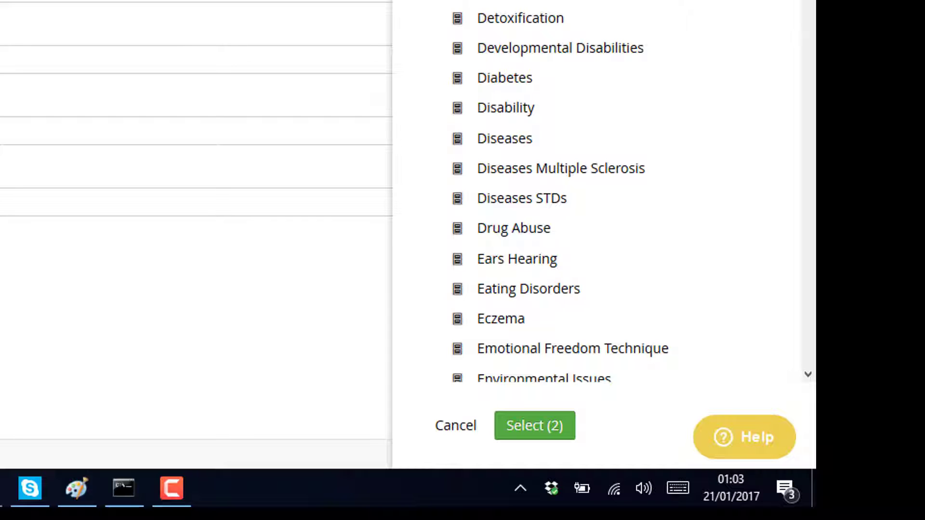
left_click(517, 1)
left_click(535, 427)
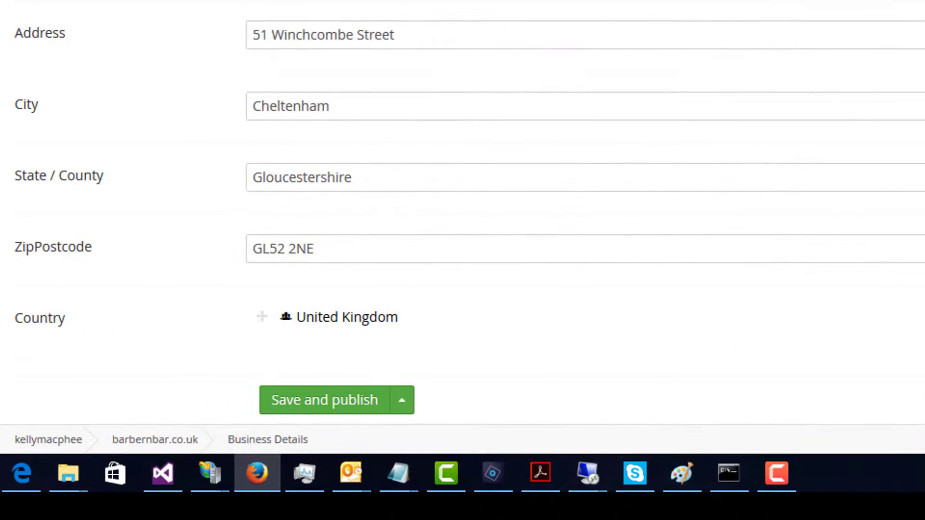
left_click(347, 413)
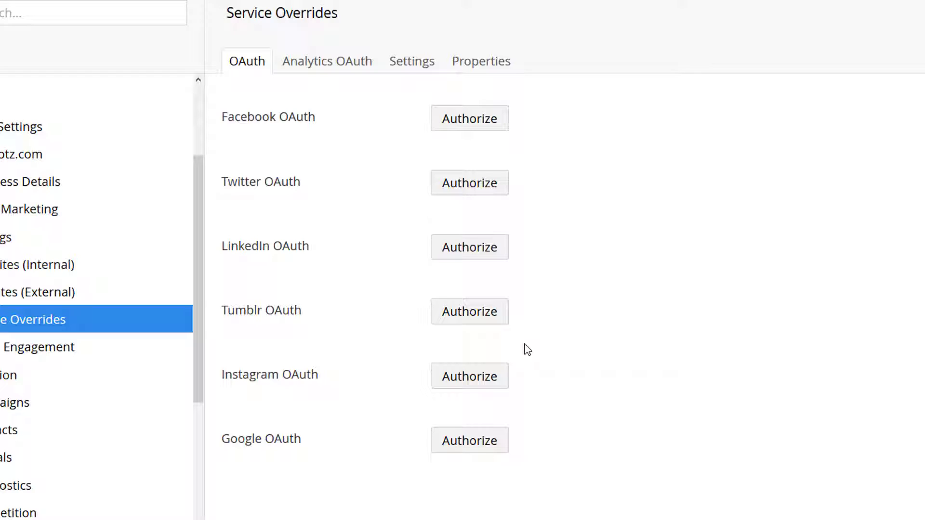
Step: Authorize Facebook OAuth in the socialhootz.com Service Overrides, logging in with the account's e-mail and password
left_click(470, 129)
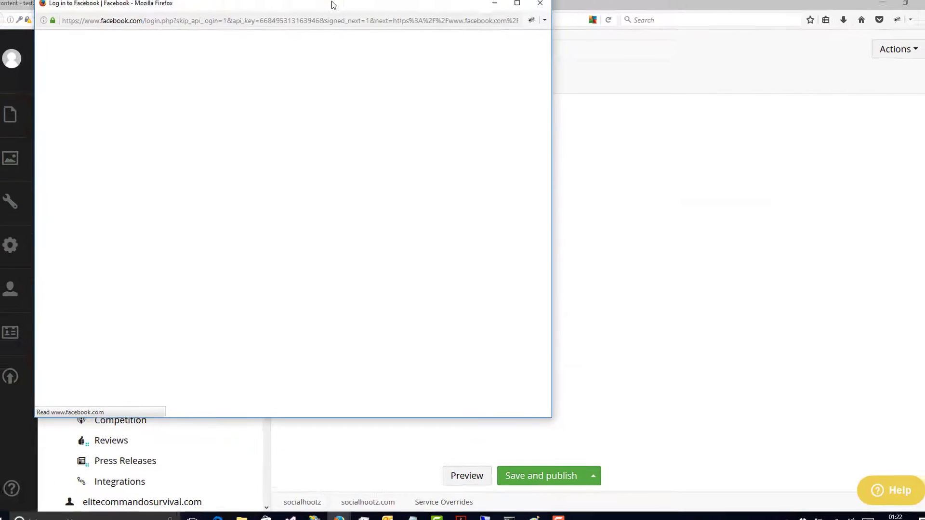
left_click_drag(334, 5, 534, 36)
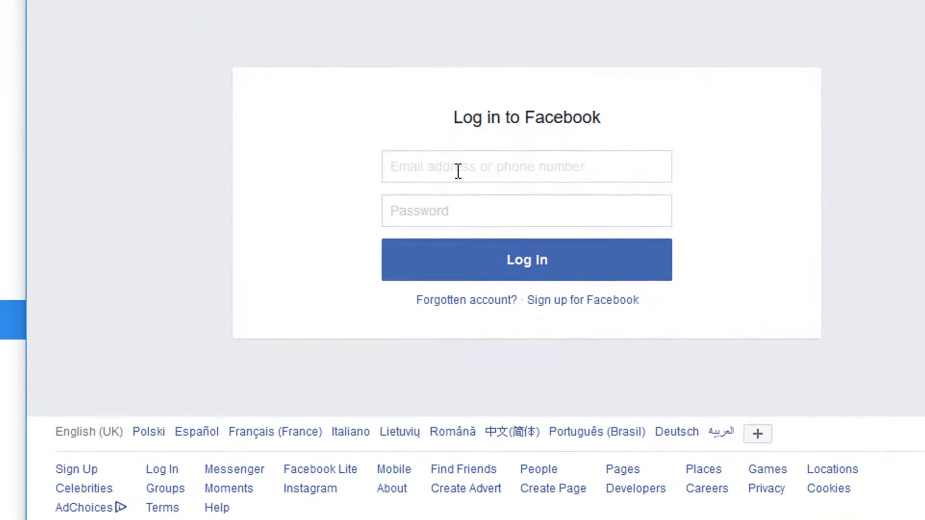
left_click(457, 170)
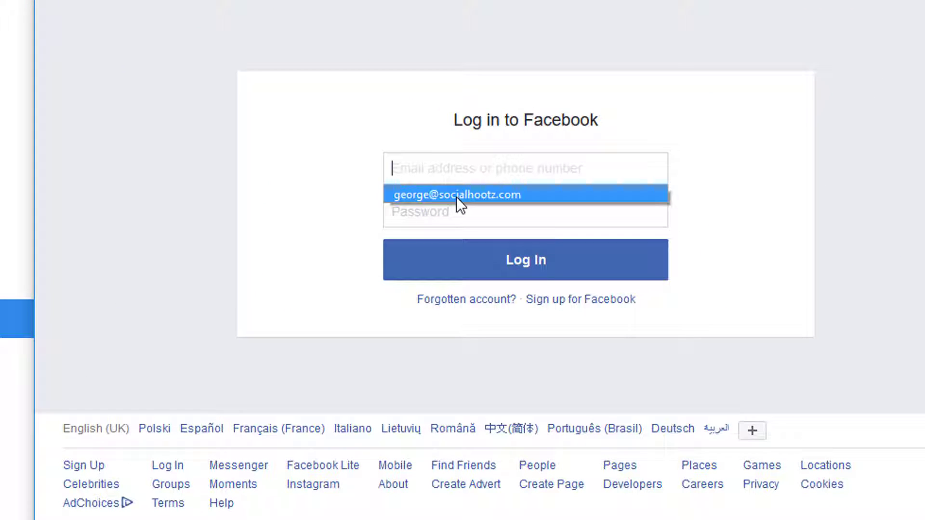
left_click(456, 195)
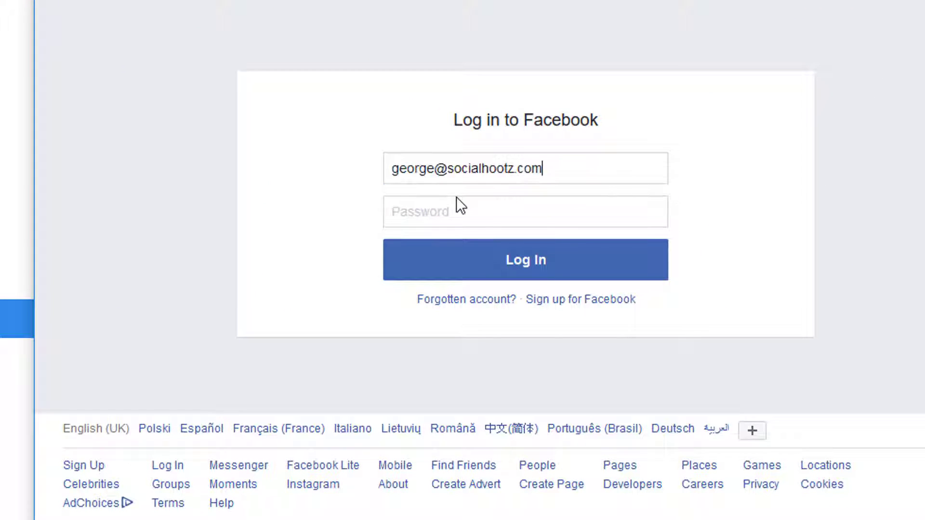
key("Tab")
type("***********")
left_click(532, 274)
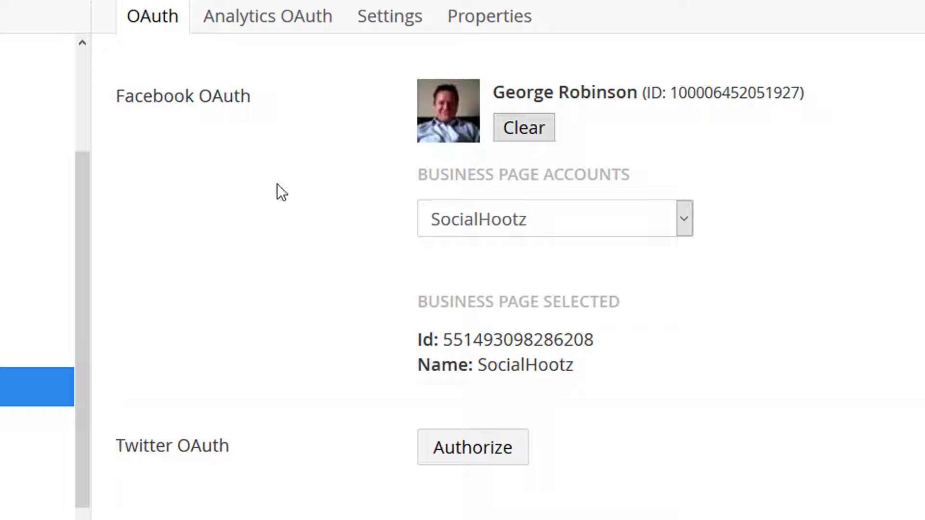
Step: Choose SocialHootz as the business page account for Facebook OAuth
left_click(457, 231)
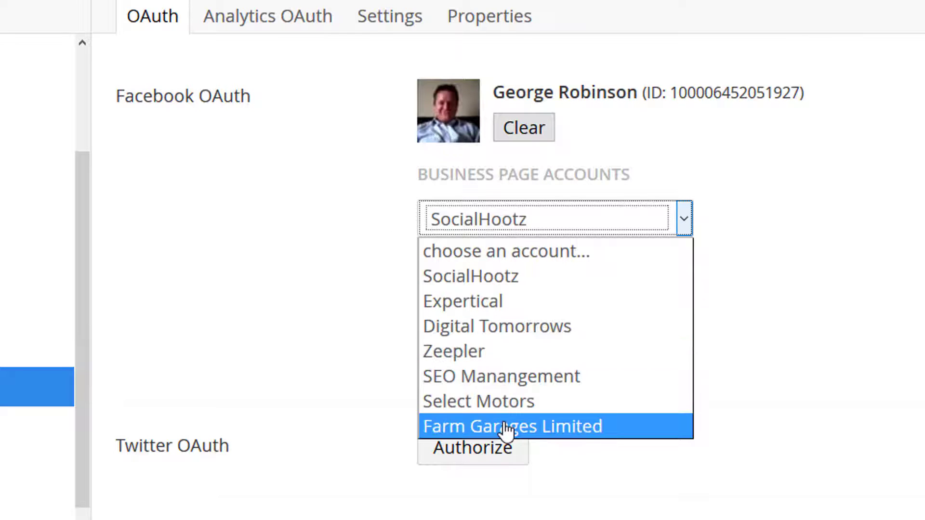
left_click(492, 280)
Step: Begin the Twitter OAuth authorization and enter the account's username or e-mail in the Twitter sign-in form
scroll(492, 288, "down", 4)
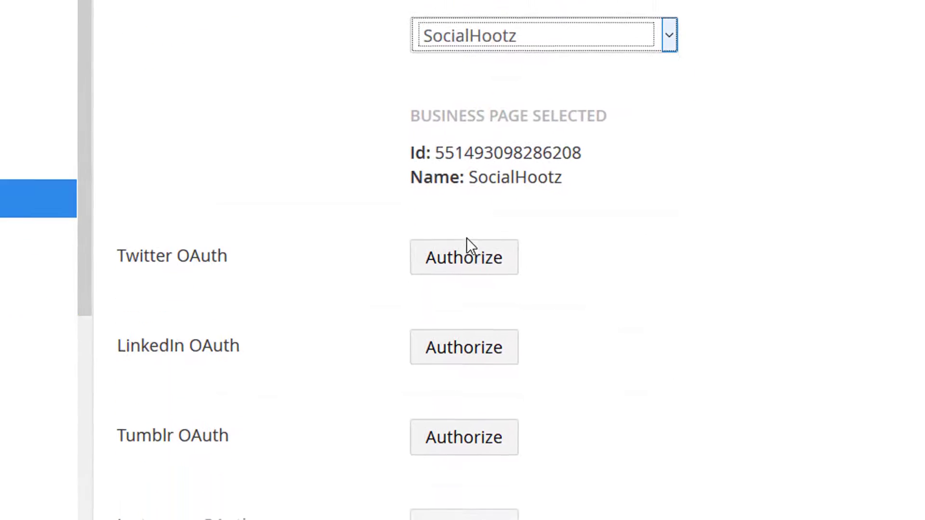
left_click(467, 247)
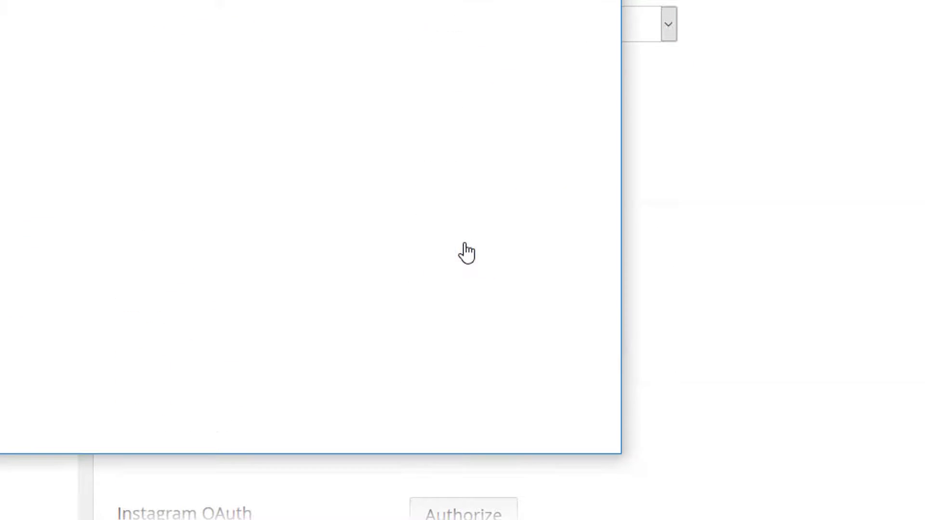
left_click_drag(397, 11, 567, 48)
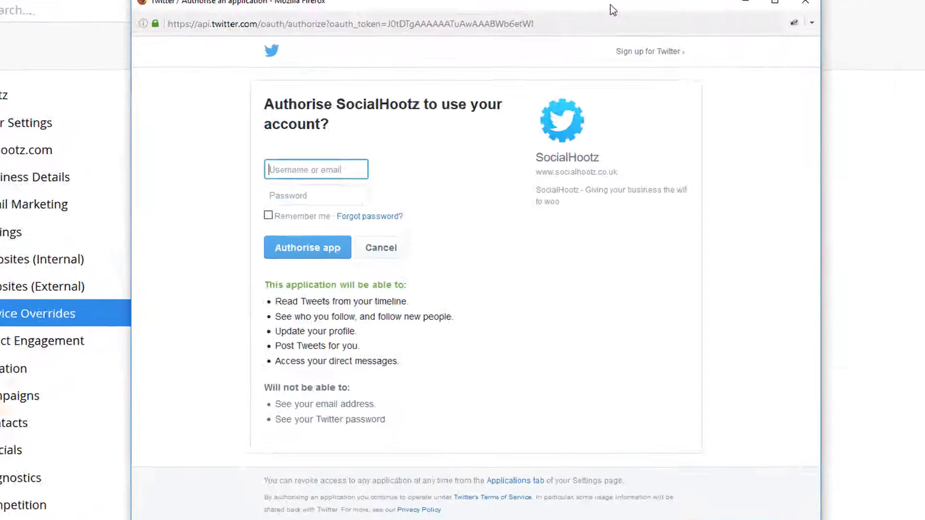
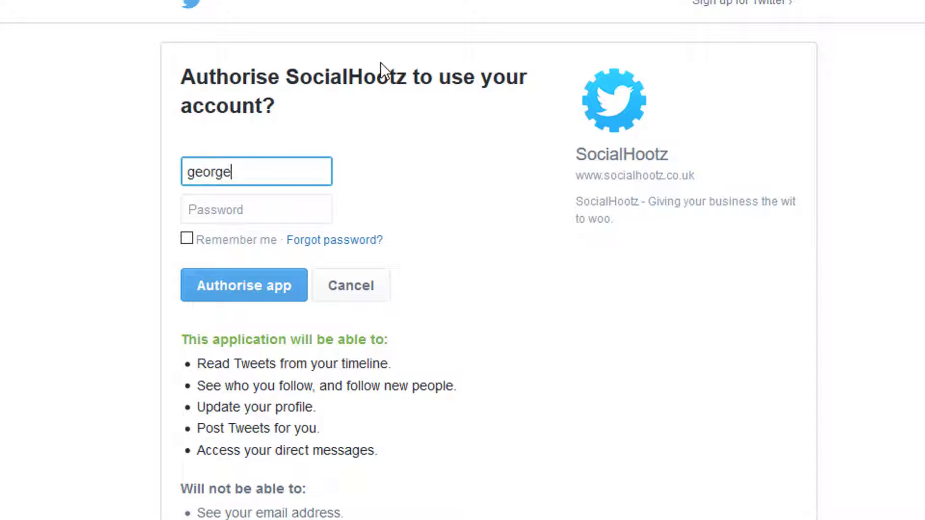
Step: Complete the Twitter sign-in with the account's e-mail and password, and authorise SocialHootz to use the account
type("@socialhoot")
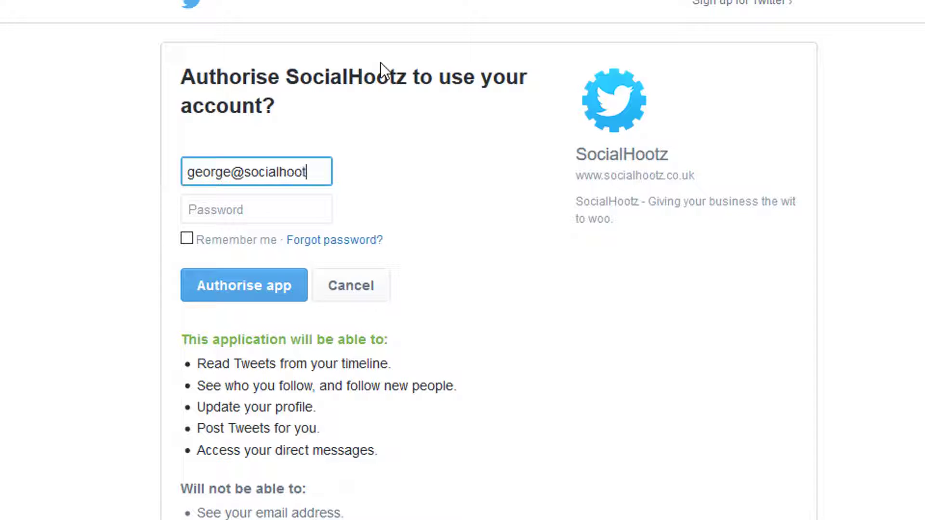
type("z.com")
key("Tab")
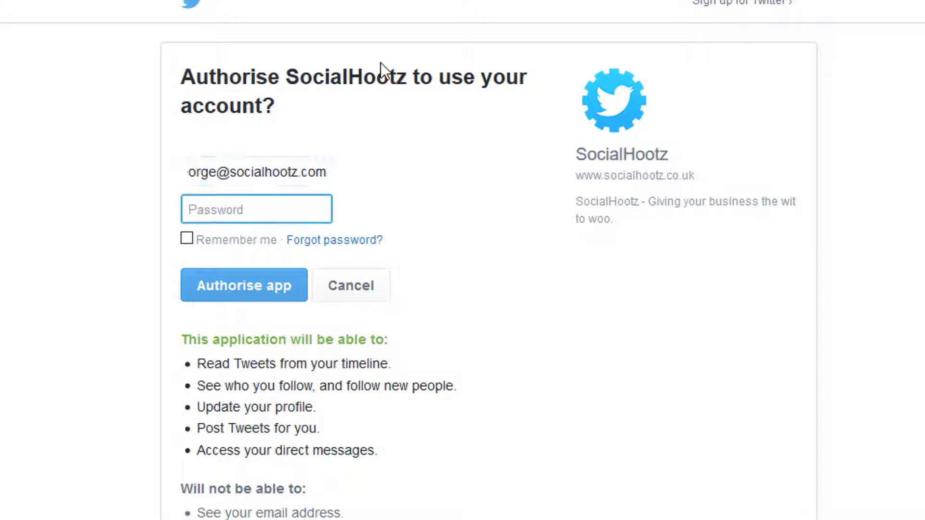
type("•••••••••••")
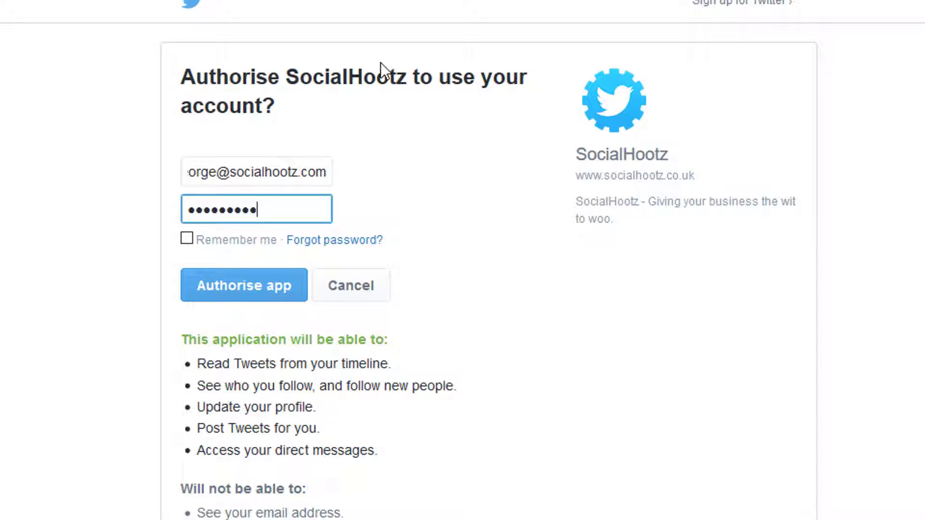
left_click(227, 289)
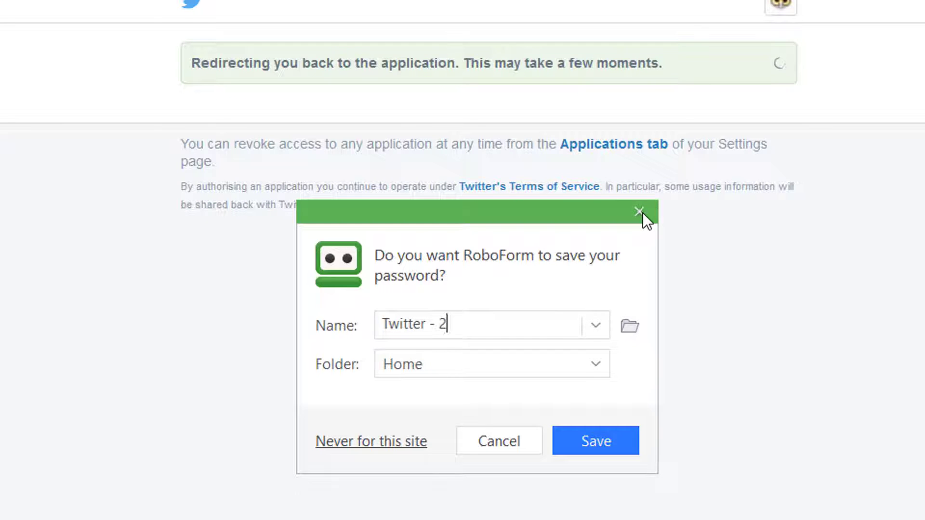
Step: Decline both offers to save the Twitter login, and save and publish the Service Overrides
left_click(642, 212)
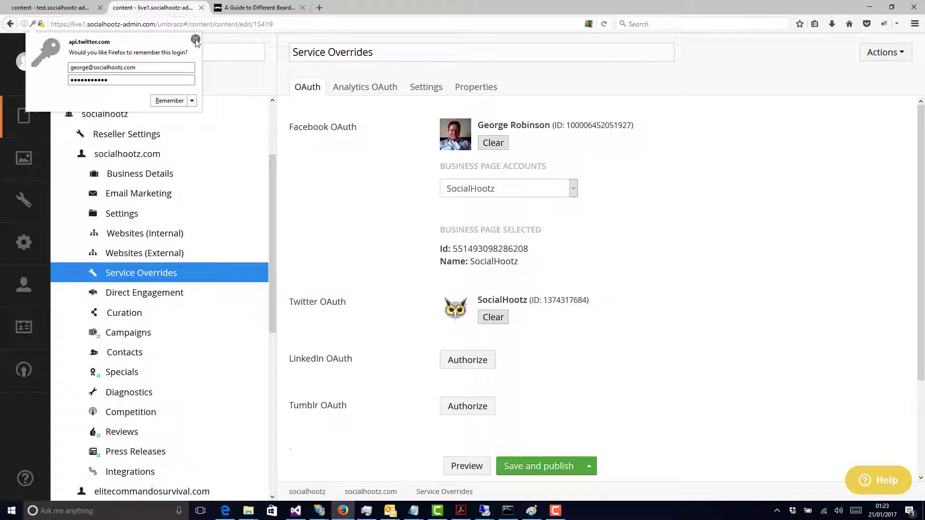
left_click(195, 39)
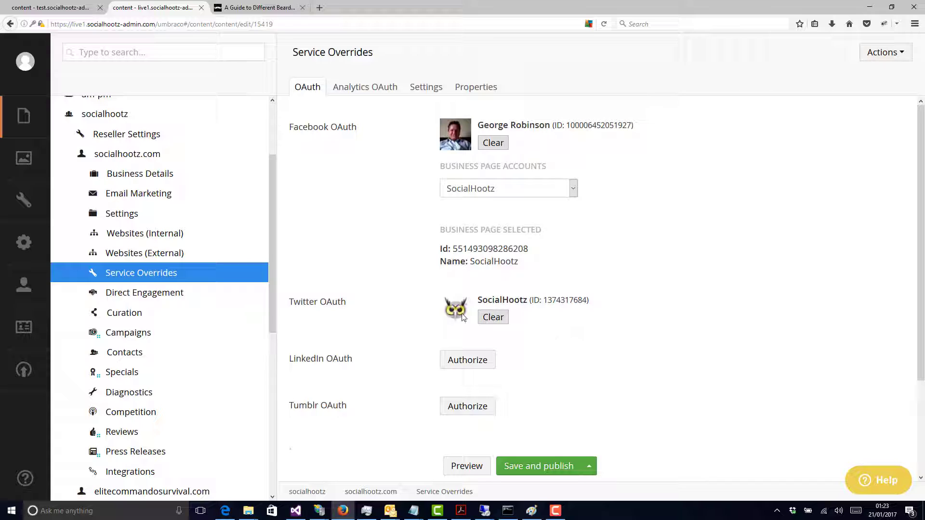
left_click(539, 465)
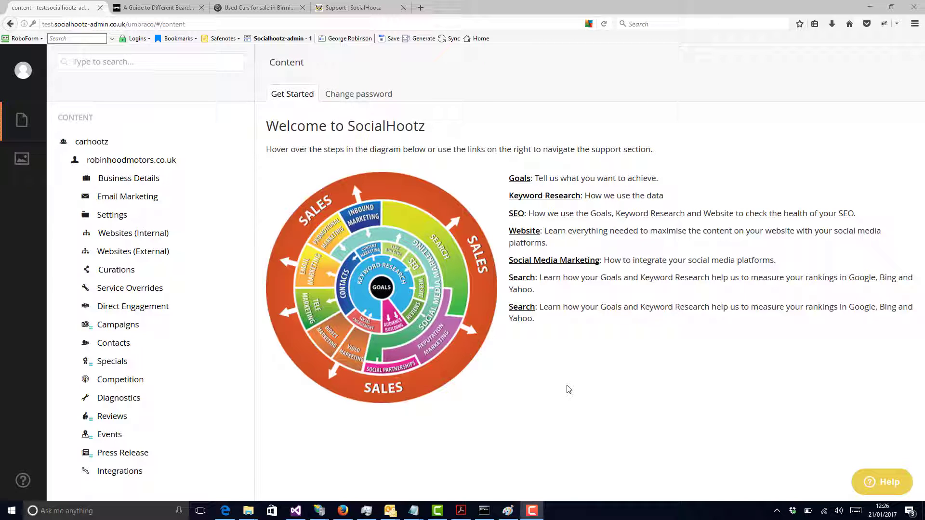
Step: Examine the used car listings on the Robin Hood Motors website, including their titles, photos, descriptions and prices
left_click(263, 12)
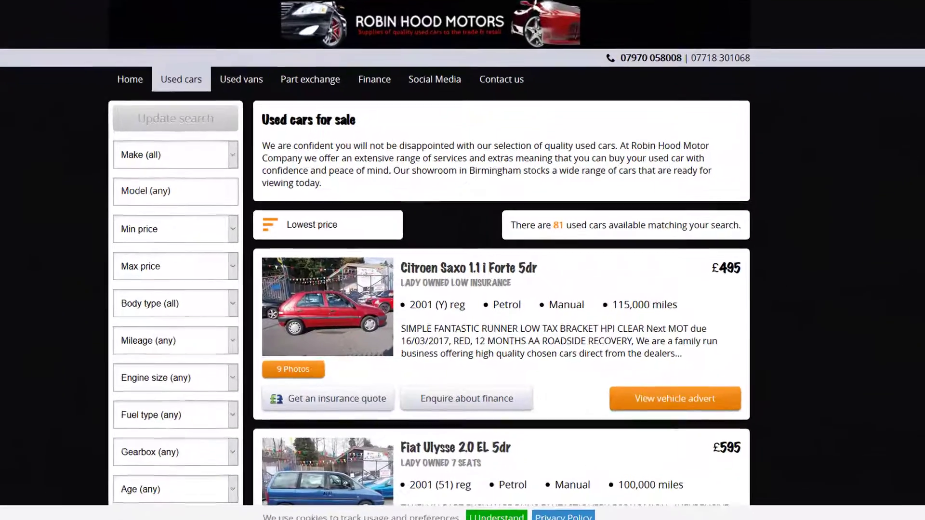
scroll(501, 309, "down", 3)
scroll(501, 308, "down", 3)
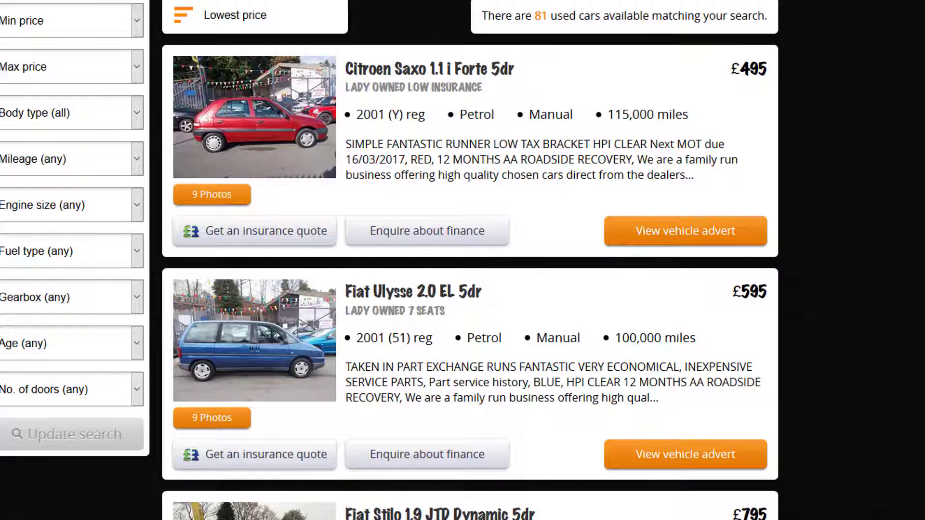
scroll(471, 261, "down", 8)
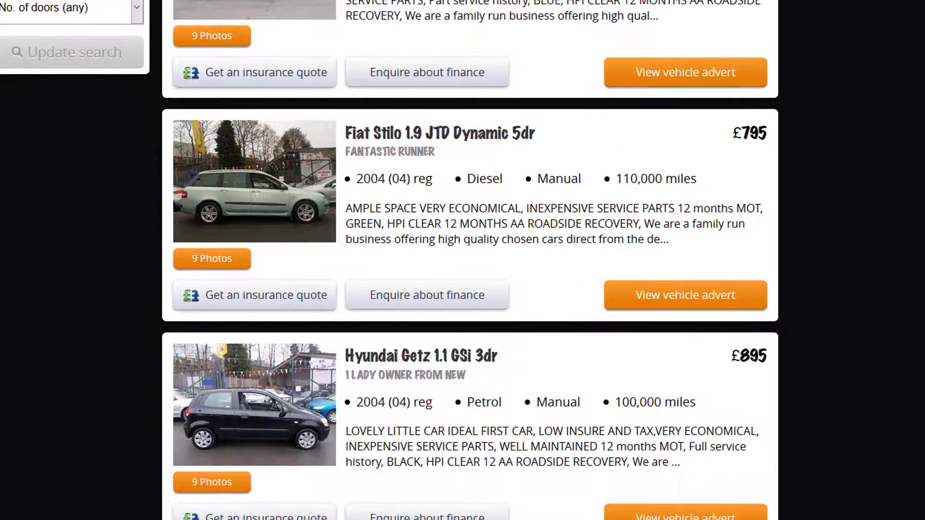
scroll(470, 260, "down", 3)
scroll(471, 260, "down", 3)
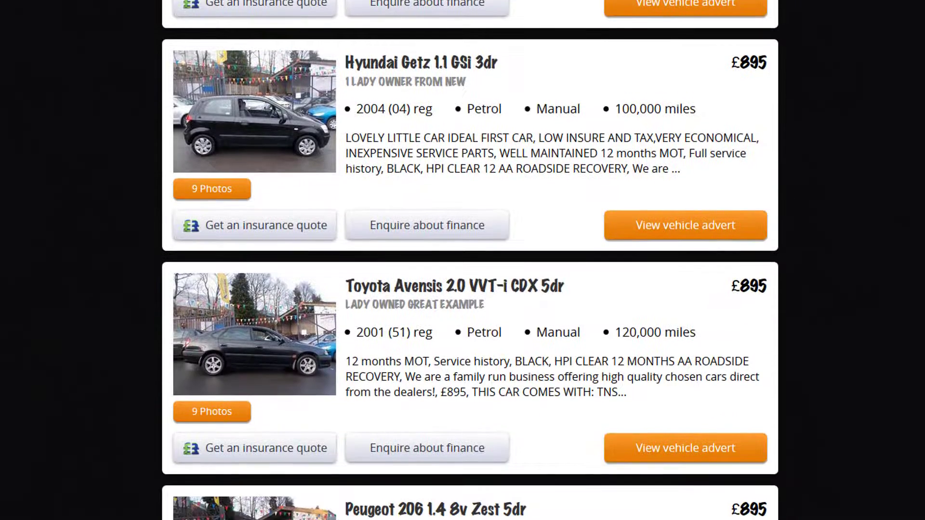
scroll(471, 260, "up", 15)
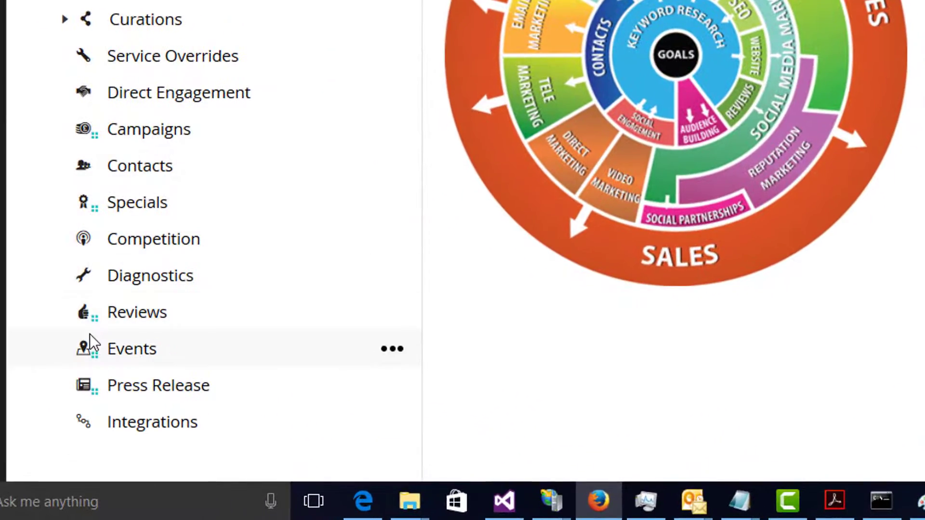
Step: Open the Integrations of robinhoodmotors.co.uk and compare the rule fields with the Robin Hood Motors used cars page
left_click(145, 424)
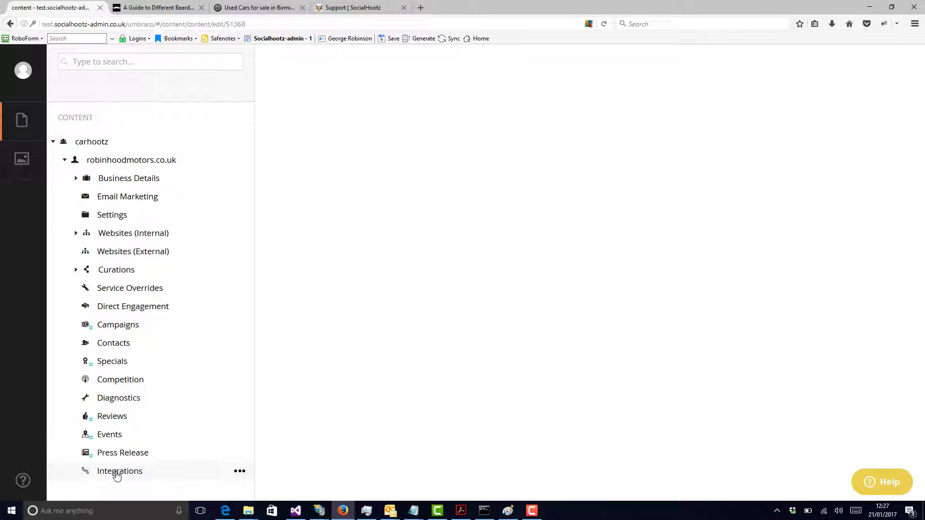
left_click(116, 476)
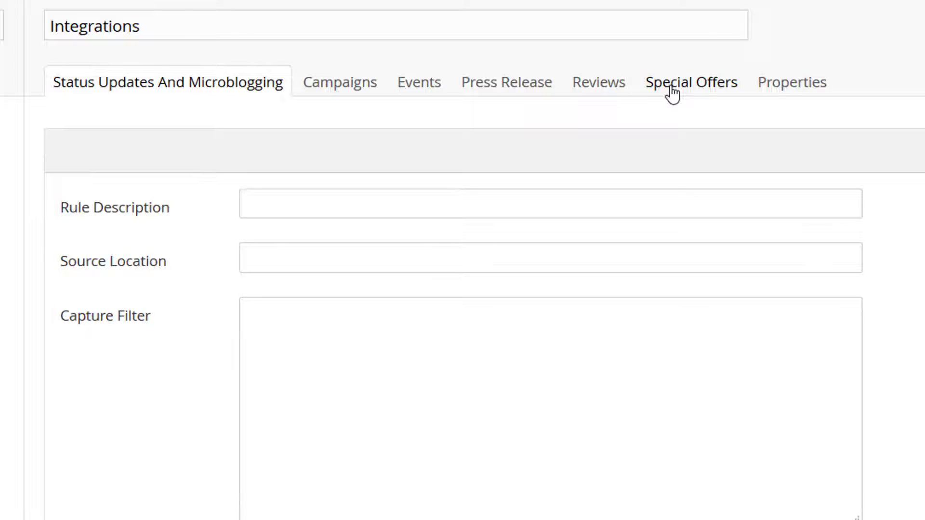
left_click(260, 8)
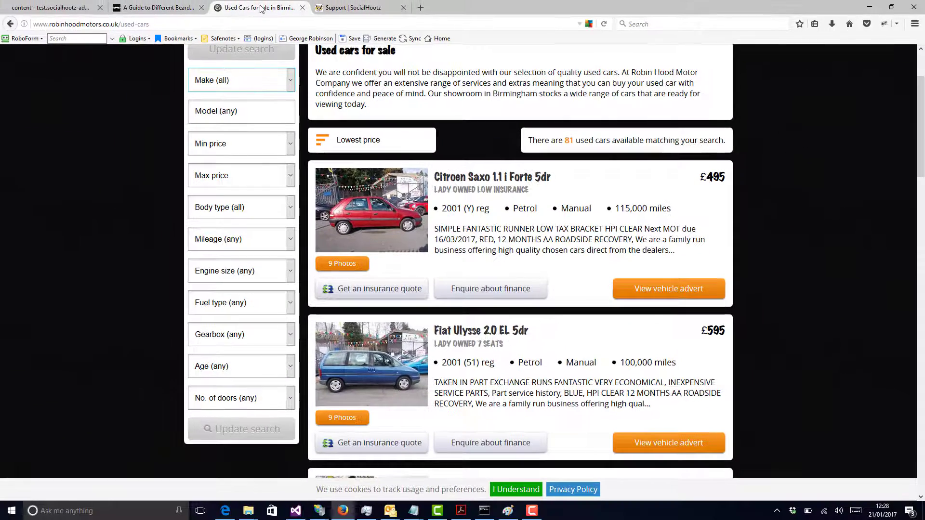
left_click(67, 7)
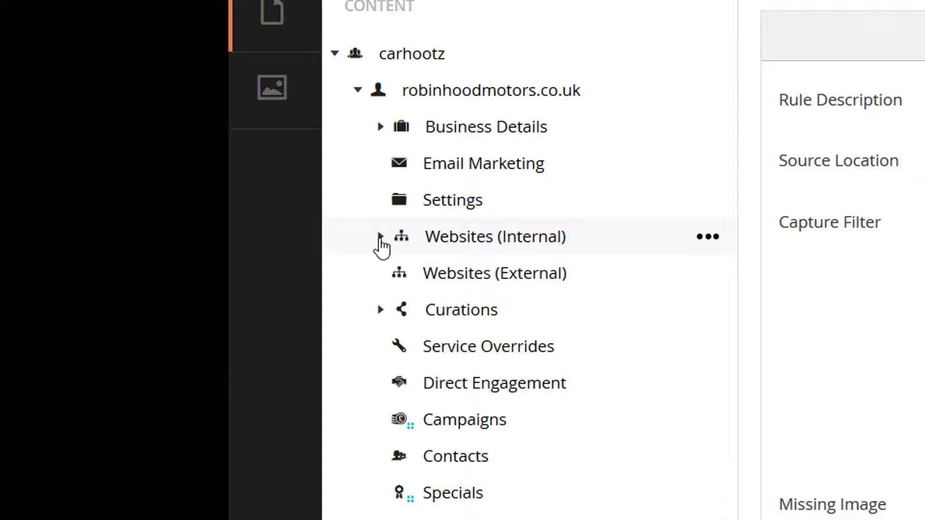
Step: Expand Websites (Internal) and look through the used-cars pages indexed under robinhoodmotors.co.uk
left_click(381, 238)
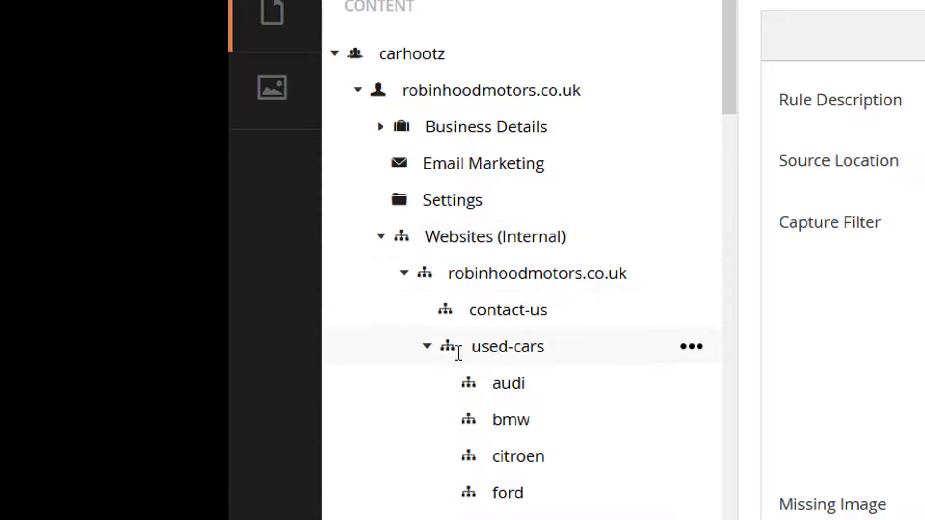
left_click(428, 349)
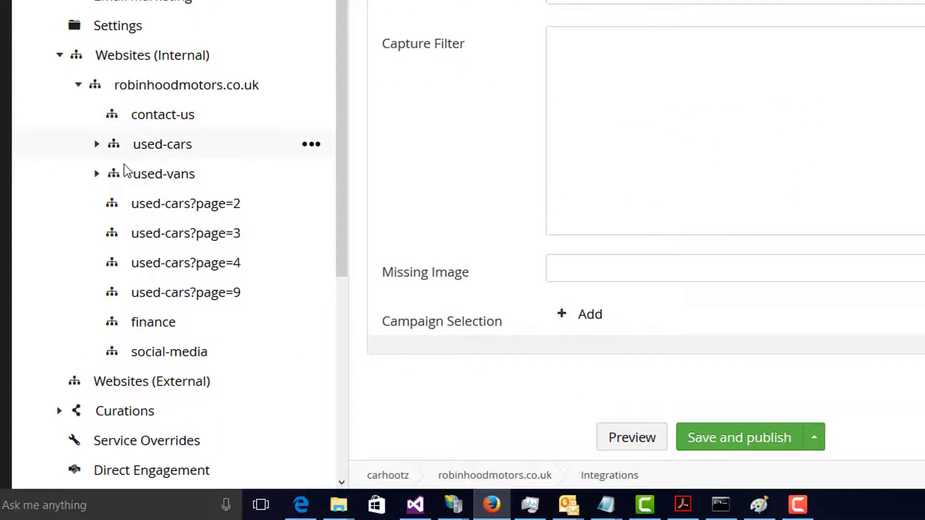
left_click(97, 144)
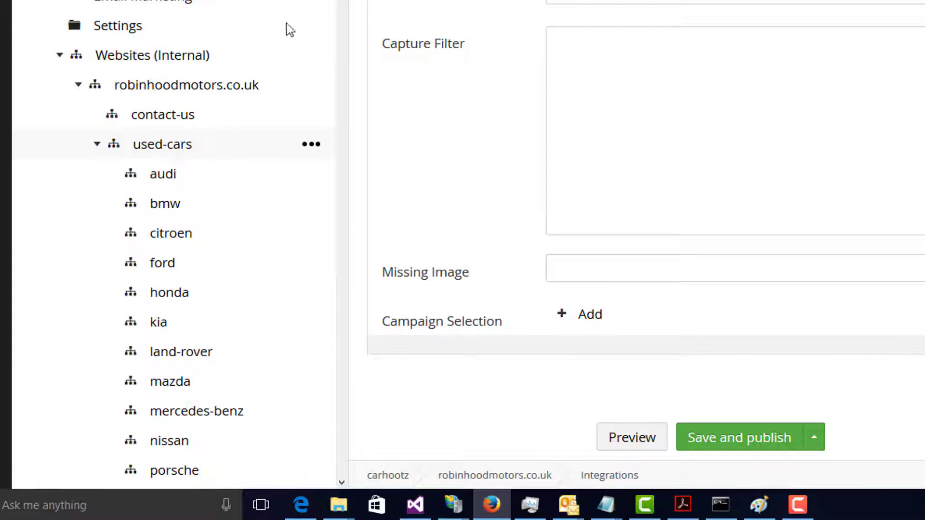
left_click_drag(343, 0, 331, 450)
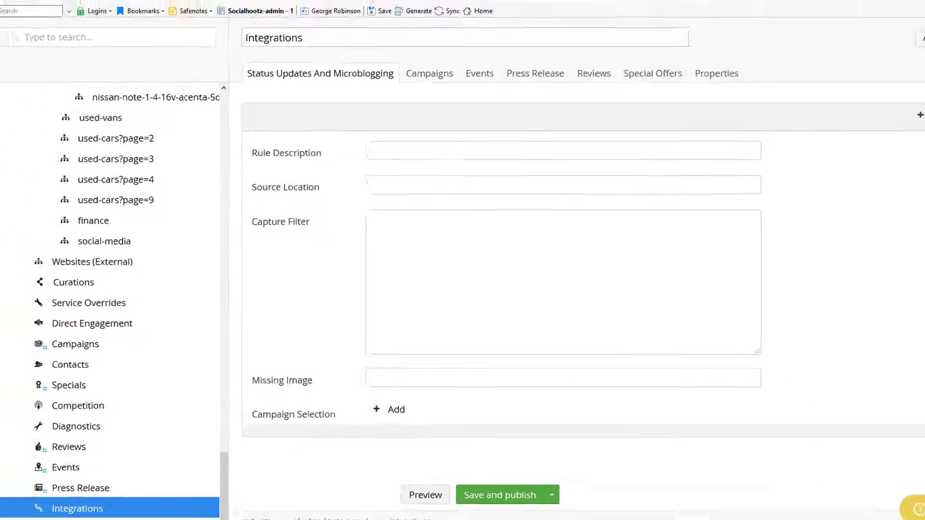
Step: Launch the bookmarked SocialHootz Extraction Tool on the Robin Hood Motors used cars page
left_click(263, 6)
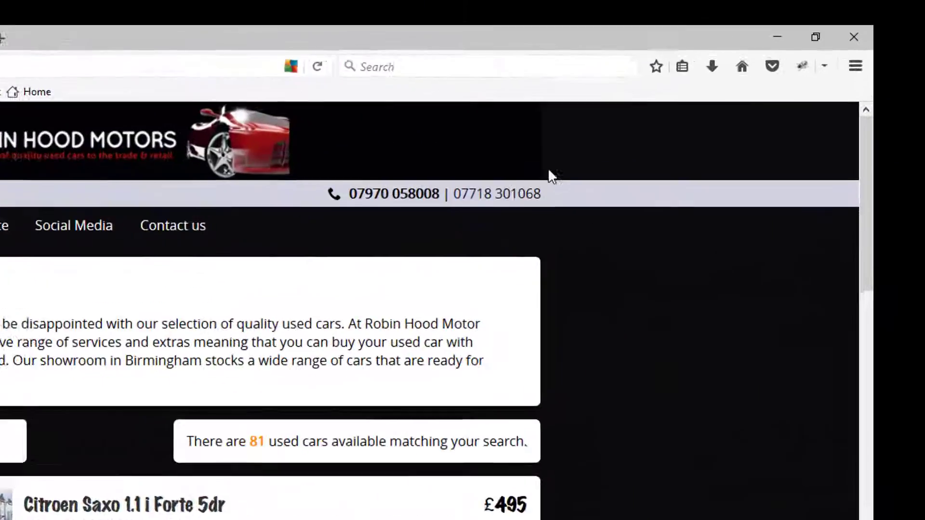
left_click(680, 70)
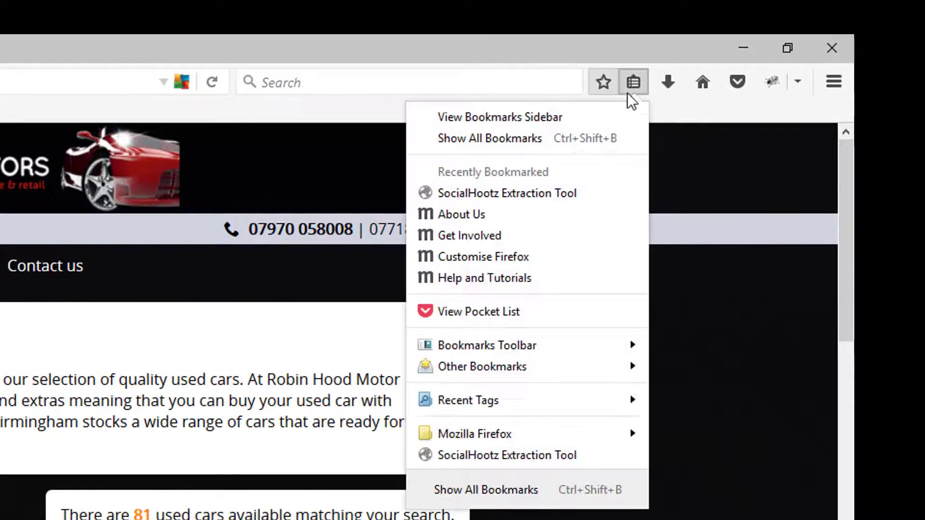
left_click(558, 456)
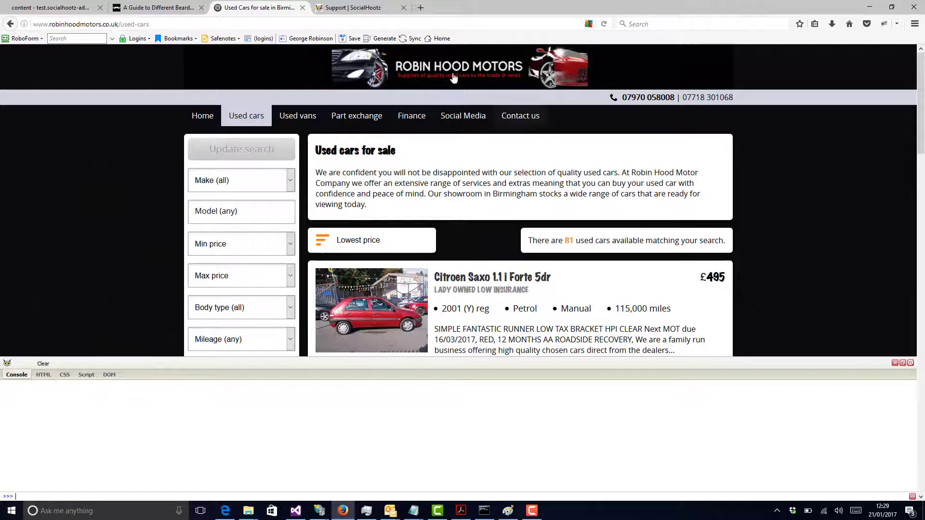
Step: Find the Website Configuration article under SocialHootz Website Internal support and view the bookmarking option for its SocialHootz Extraction Tool link
left_click(366, 9)
mouse_move(438, 130)
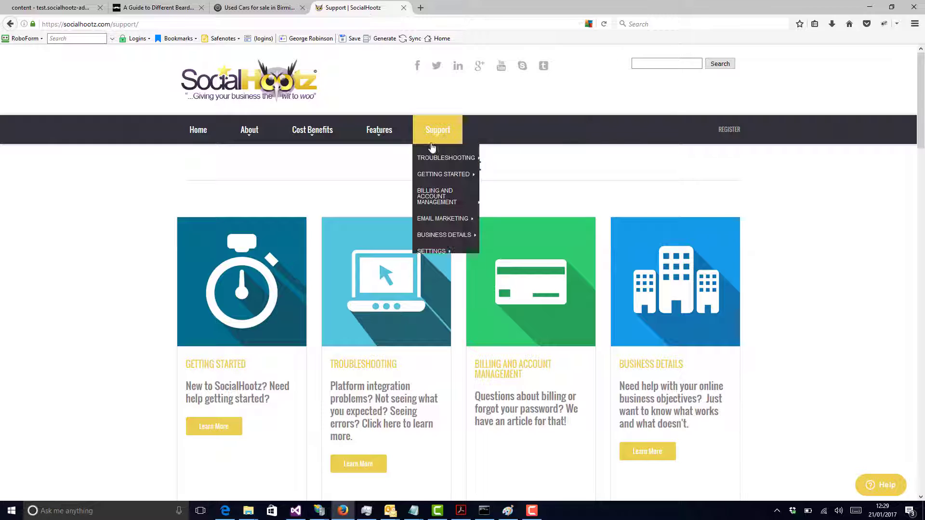
left_click_drag(921, 89, 923, 192)
left_click(534, 195)
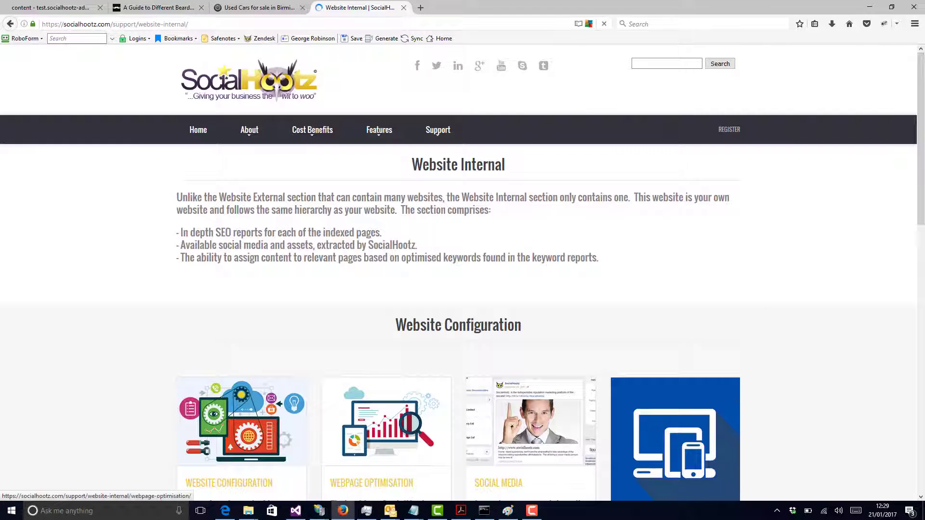
scroll(923, 195, "down", 3)
scroll(923, 195, "down", 3)
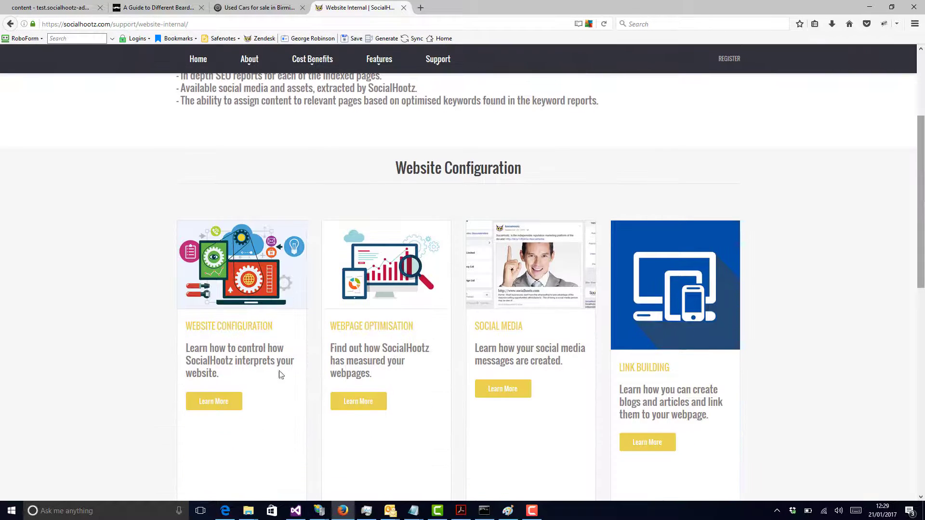
left_click(229, 406)
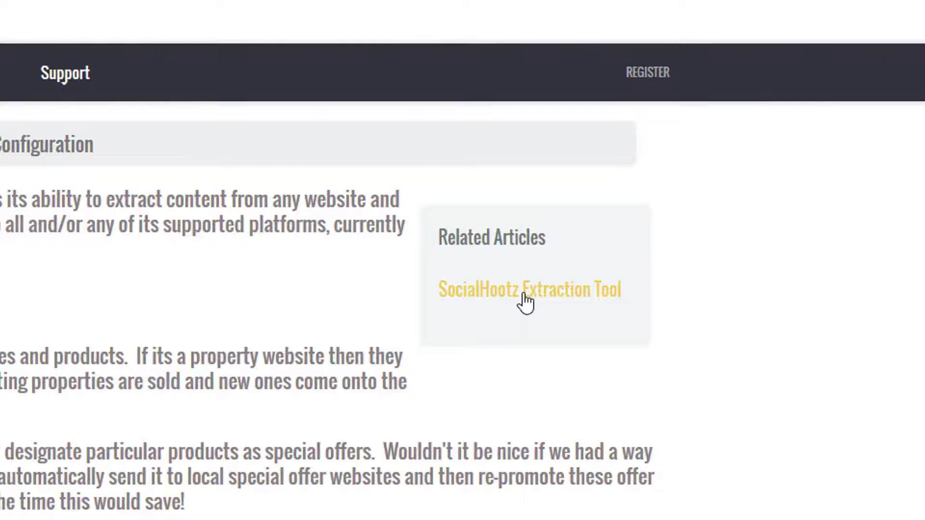
right_click(525, 302)
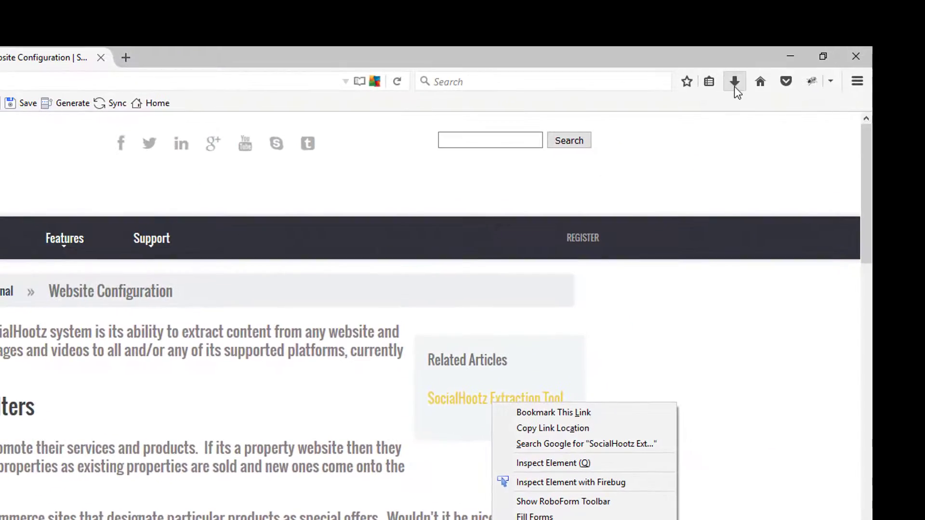
left_click(710, 83)
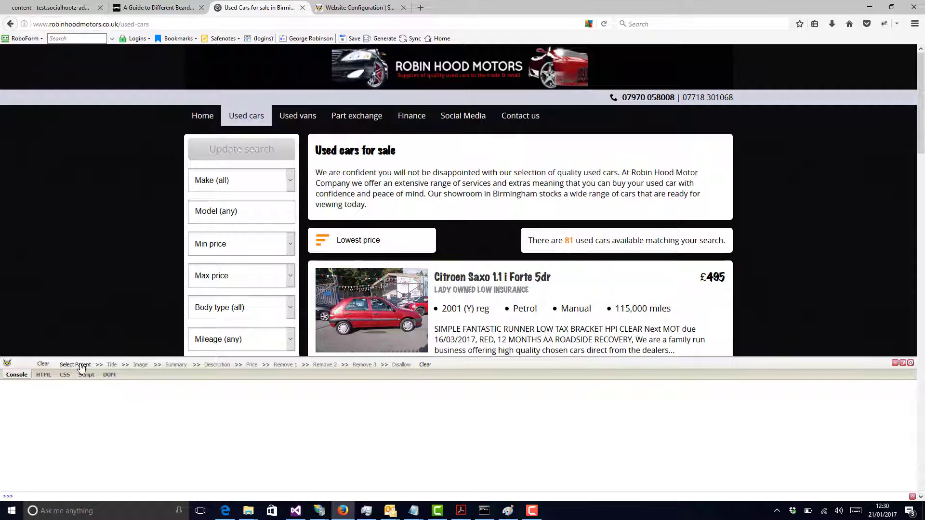
Step: In the Extraction Tool's HTML view, pick the Citroen Saxo 1.1 i Forte 5dr title link as the parent element
left_click(44, 374)
left_click_drag(923, 110, 923, 142)
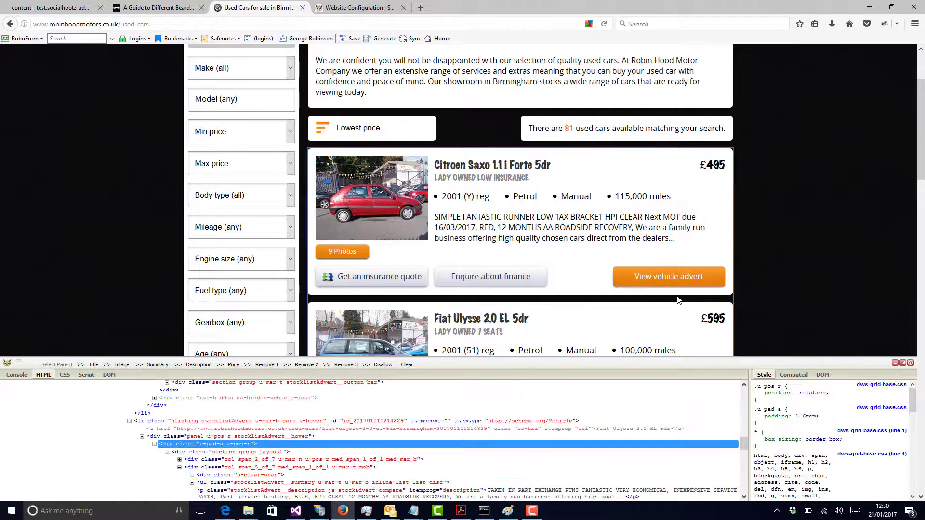
left_click(499, 169)
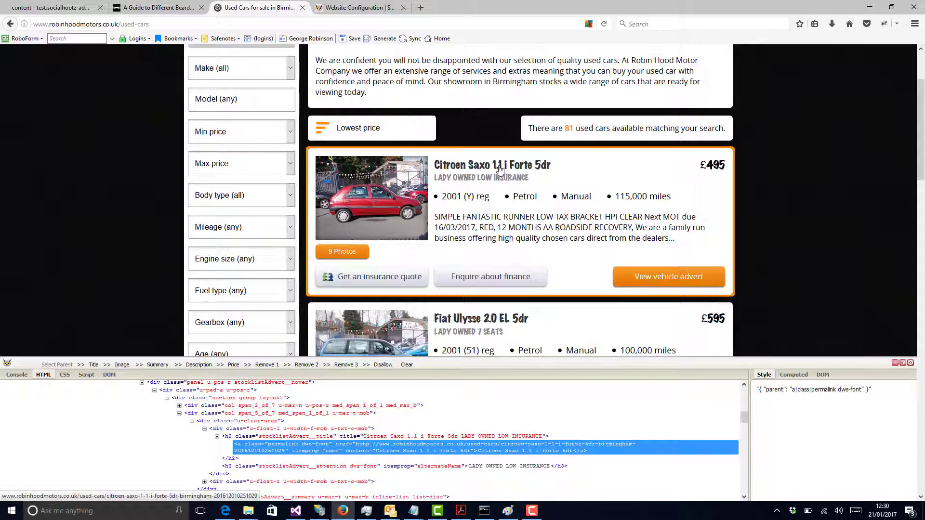
Step: Open the Citroen Saxo 1.1 i Forte 5dr vehicle page and launch the SocialHootz Extraction Tool on it
left_click(499, 169)
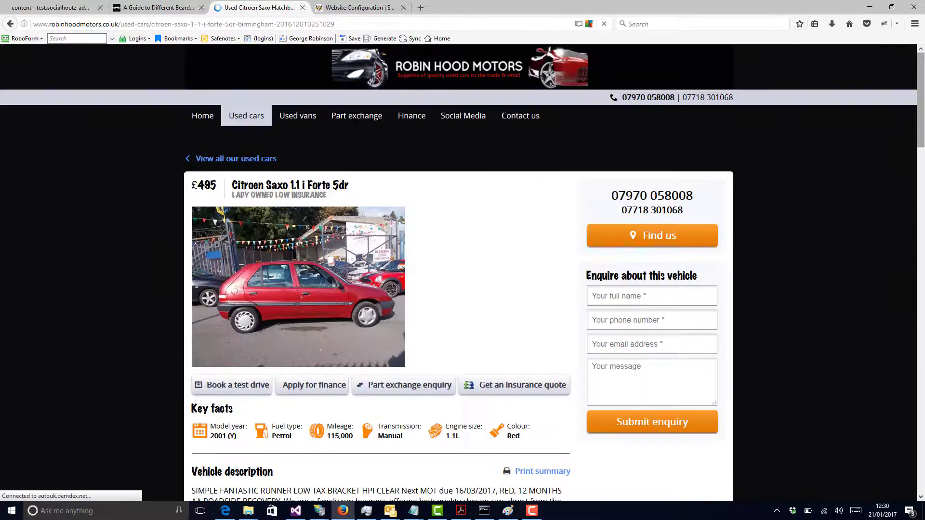
left_click_drag(922, 141, 924, 177)
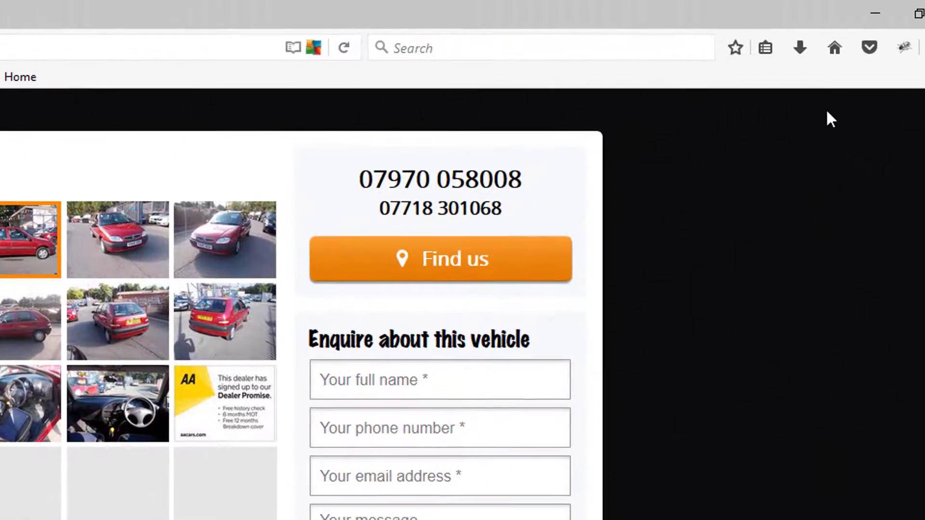
left_click(765, 48)
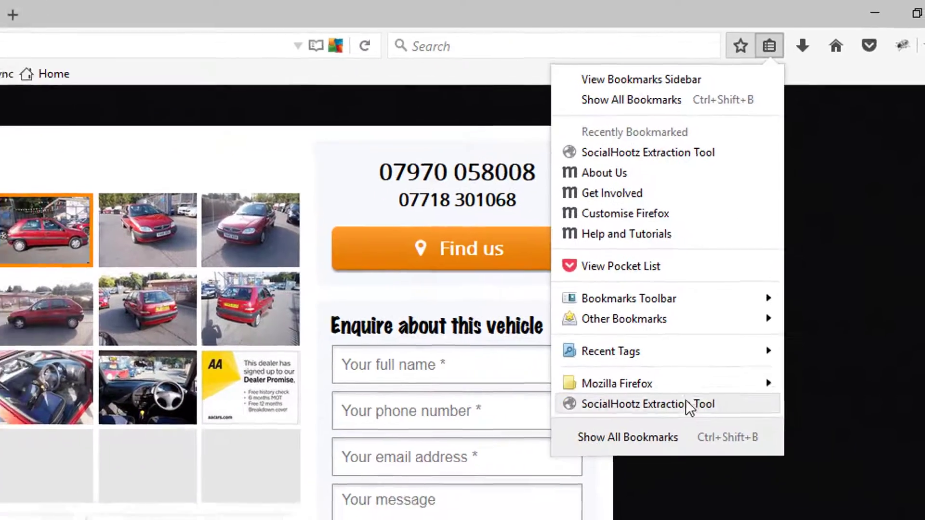
left_click(689, 405)
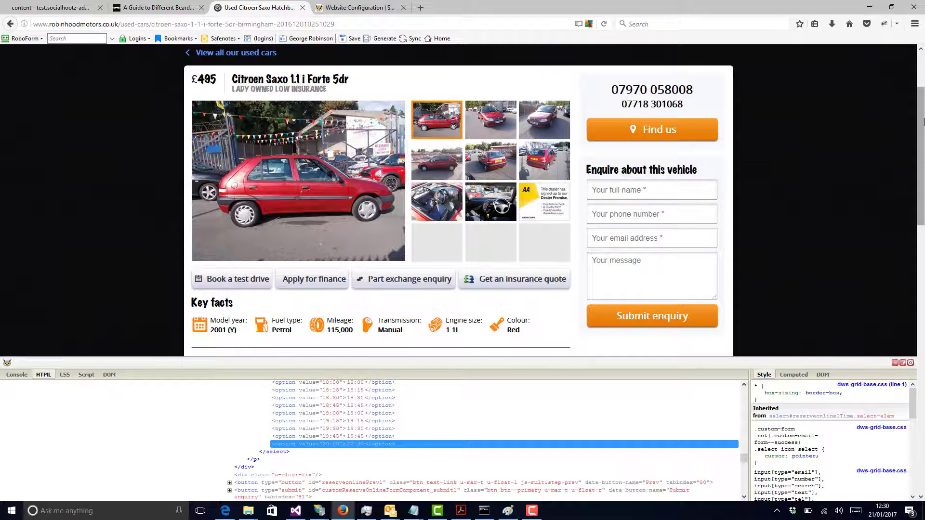
Step: Pick the advertSummaryComponent div as the parent element in the HTML view and check the generated parent filter
left_click_drag(922, 120, 923, 140)
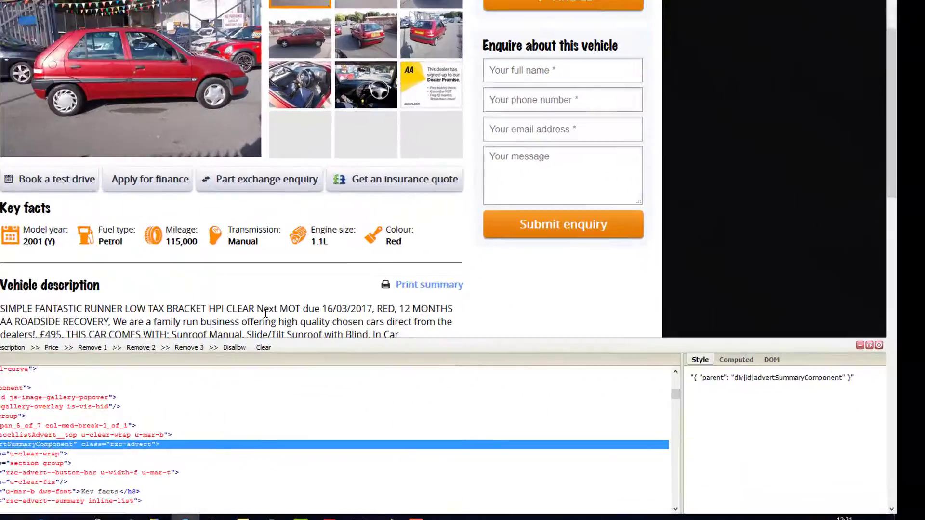
left_click_drag(854, 379, 755, 379)
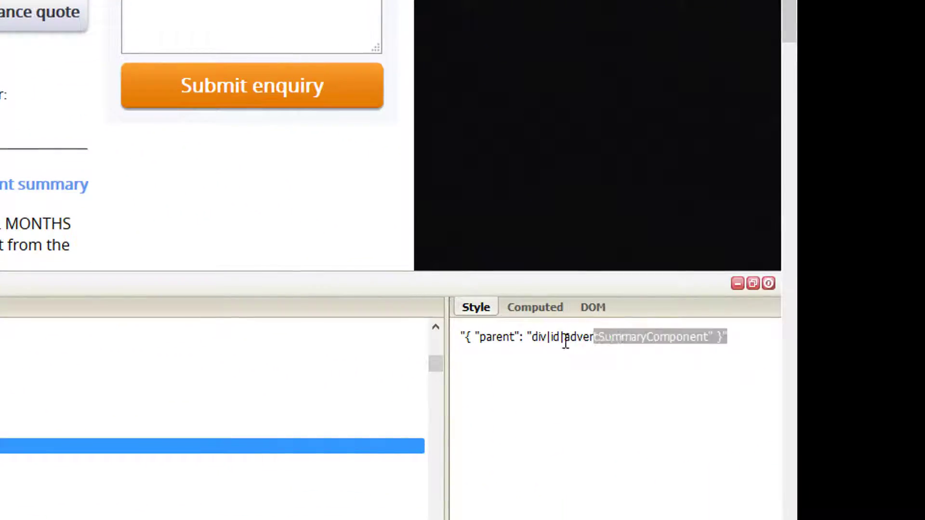
left_click_drag(566, 341, 473, 341)
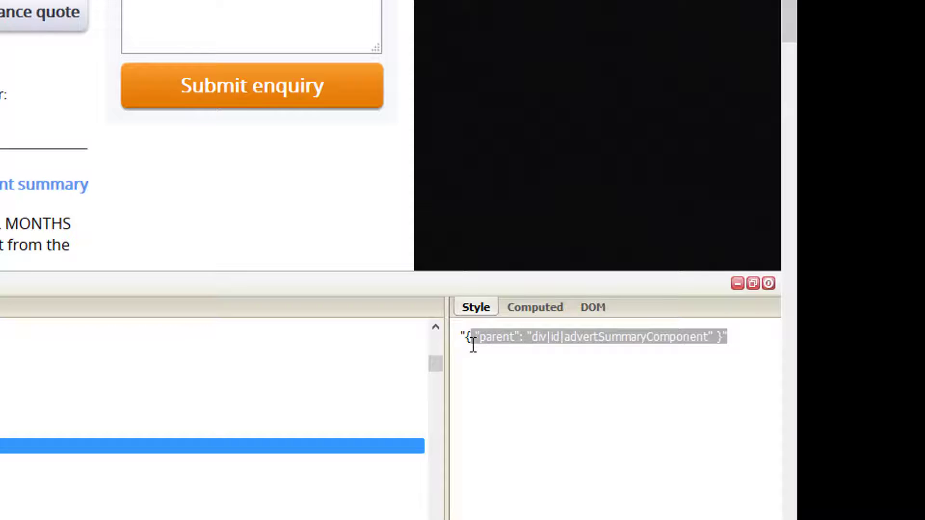
left_click(490, 377)
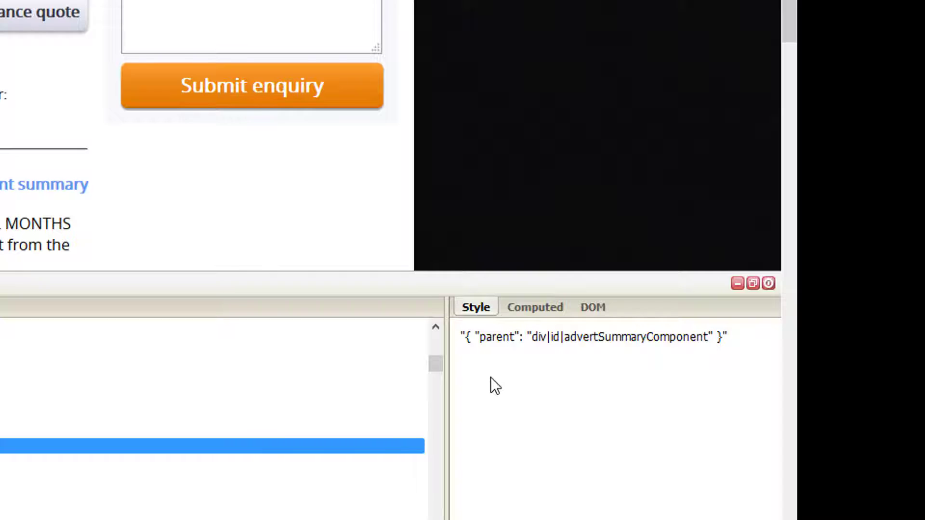
Step: Assign the Citroen Saxo page's title, main image, vehicle description and price elements to the matching extraction fields
left_click_drag(791, 19, 923, 176)
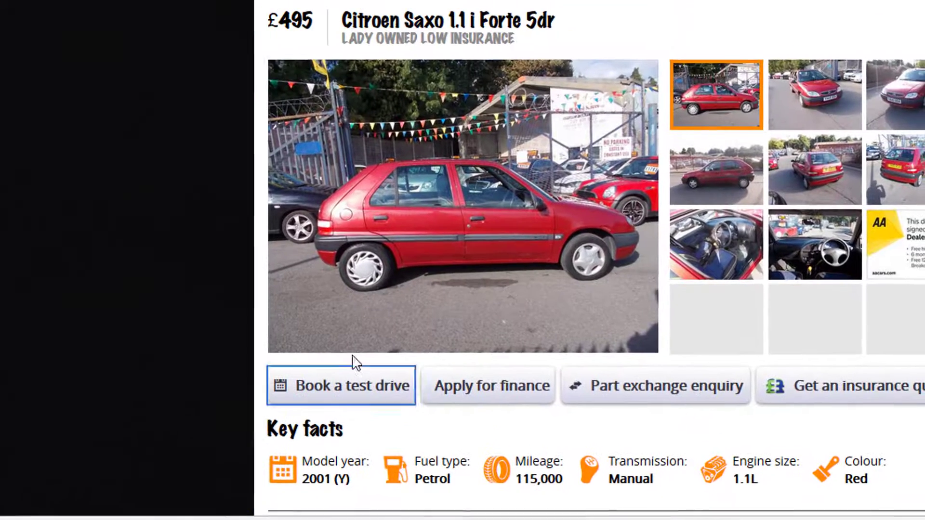
left_click(371, 326)
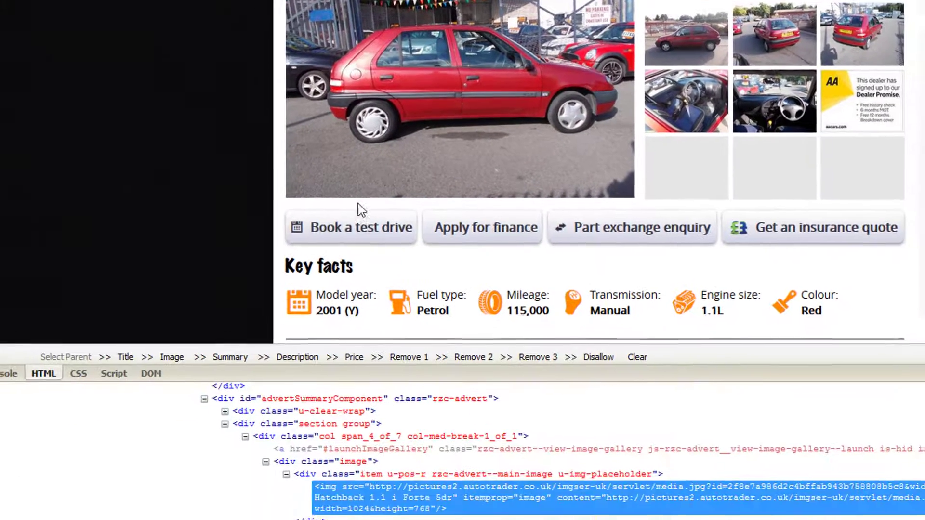
scroll(326, 267, "down", 6)
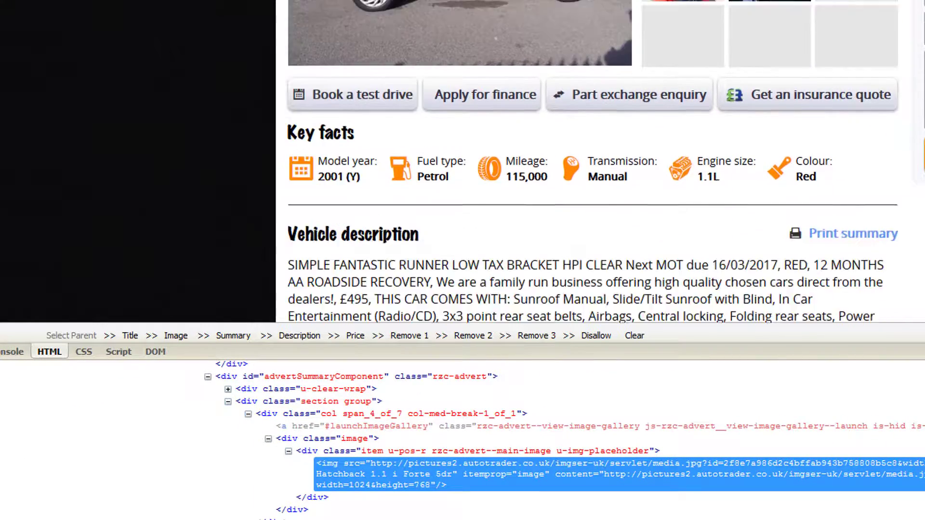
left_click(314, 343)
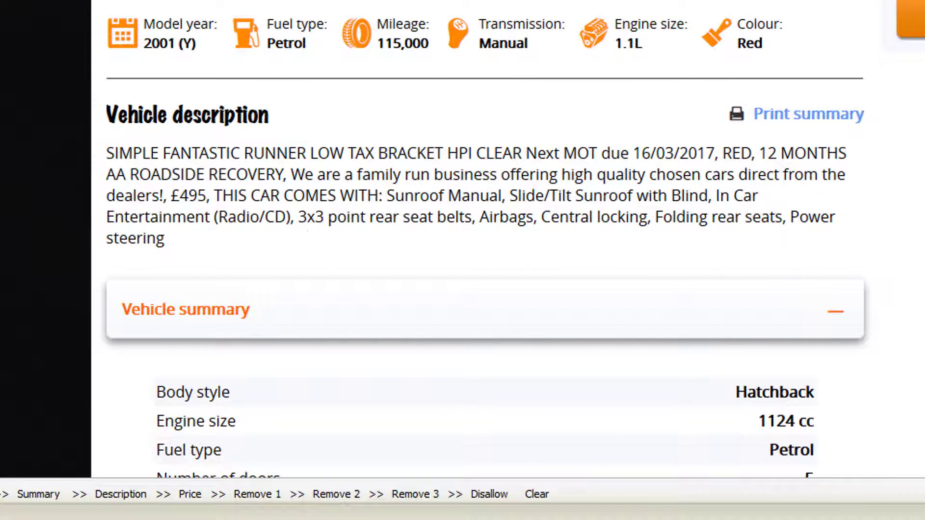
scroll(485, 241, "up", 4)
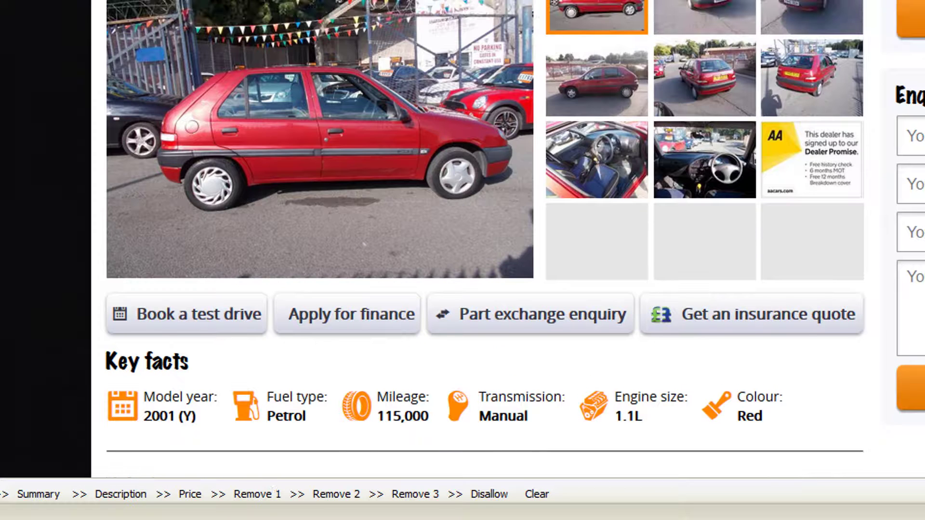
left_click(186, 496)
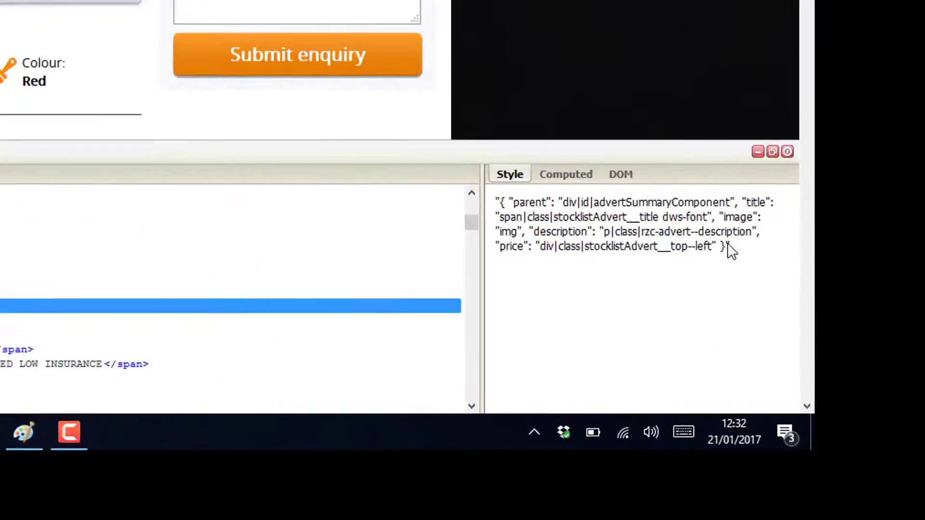
Step: Copy the generated extraction filter into the integration rule's Capture Filter and set the Rule Description to "Used cars"
left_click_drag(877, 410, 751, 386)
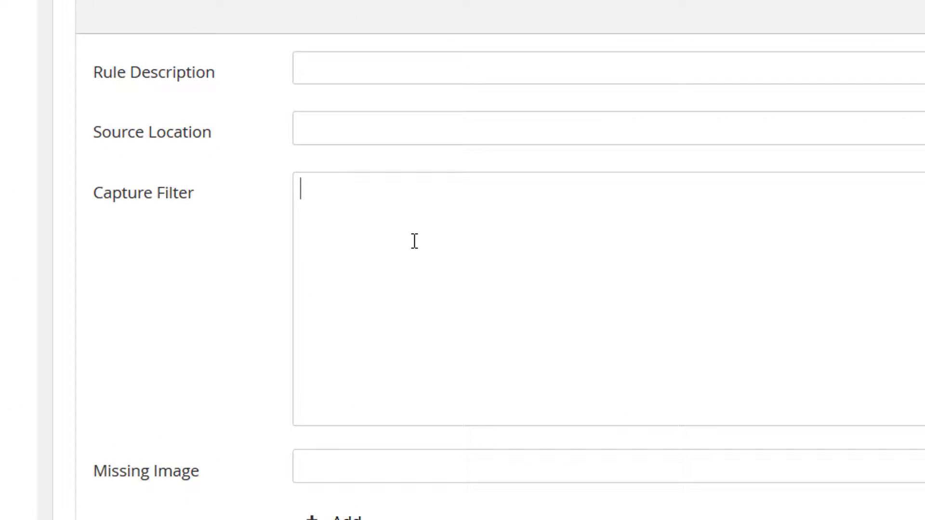
key("ctrl+v")
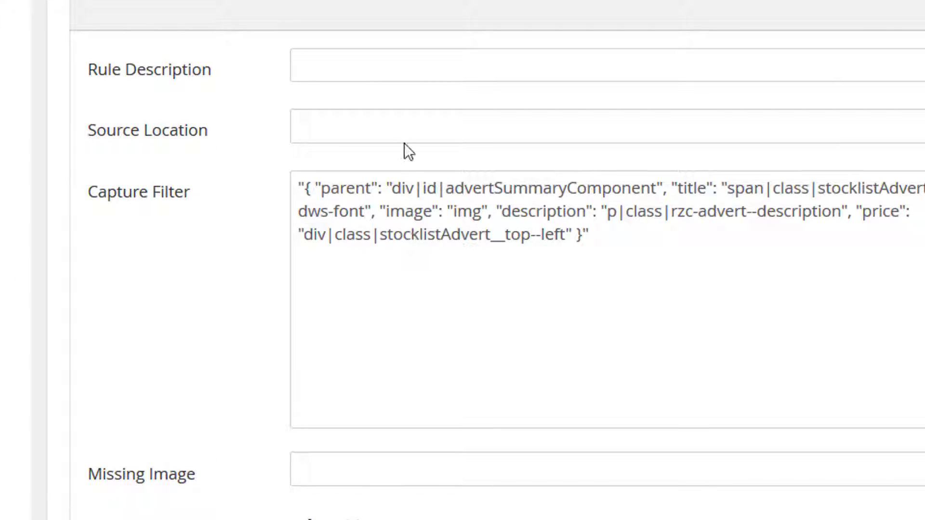
left_click(395, 74)
type("Used")
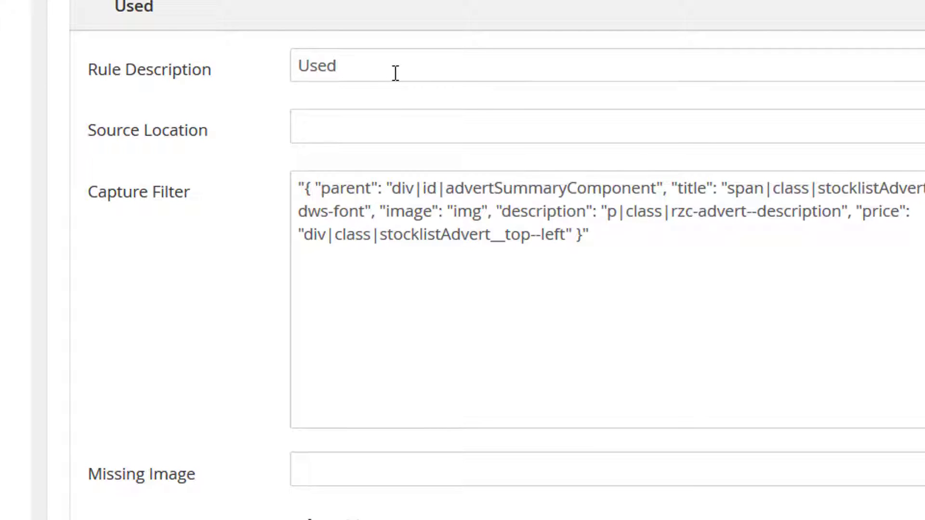
type(" cars")
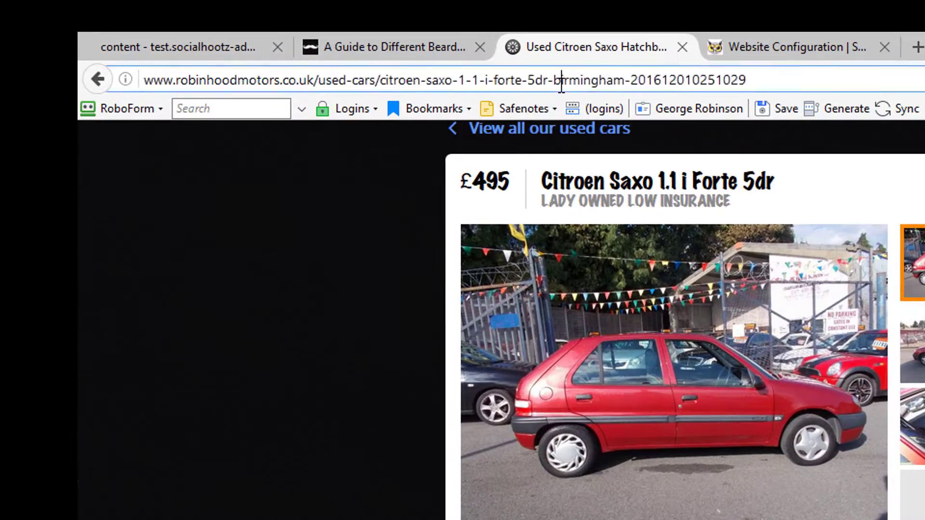
left_click(561, 81)
left_click(358, 82)
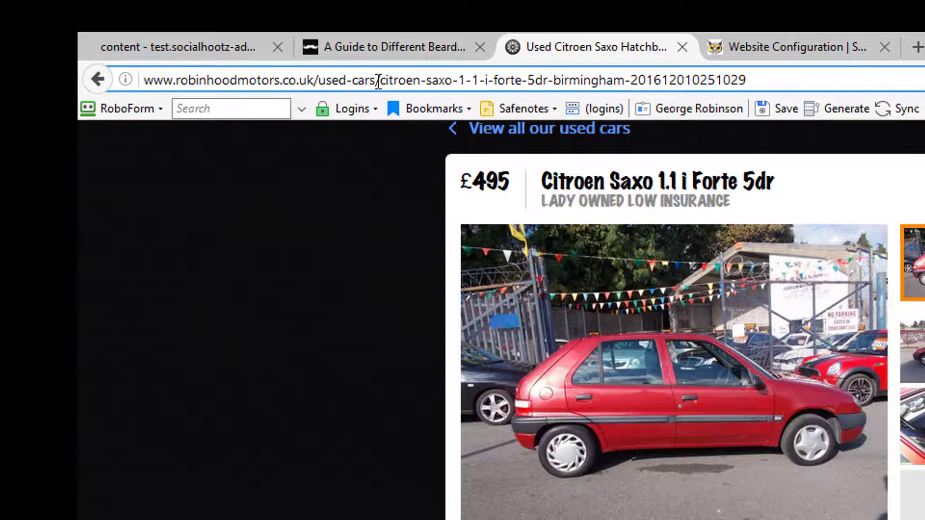
left_click_drag(376, 80, 129, 78)
key("ctrl+c")
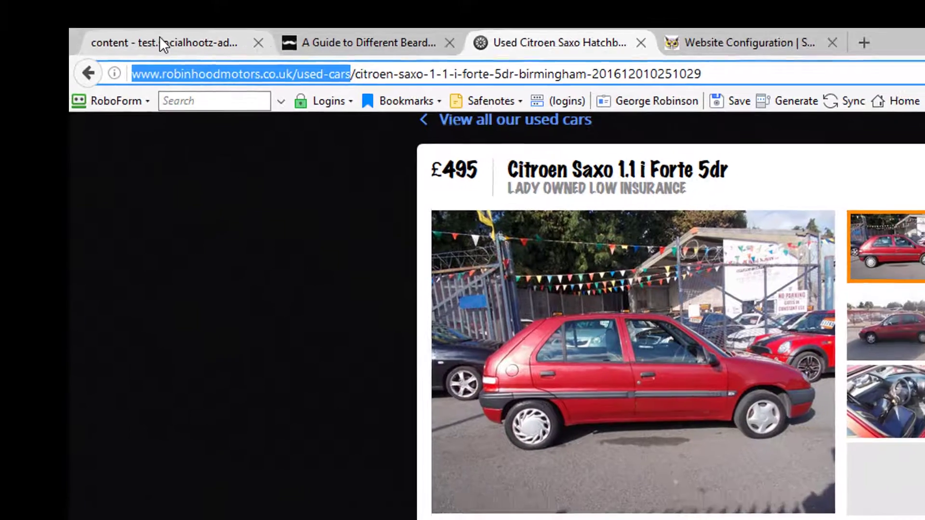
left_click(175, 47)
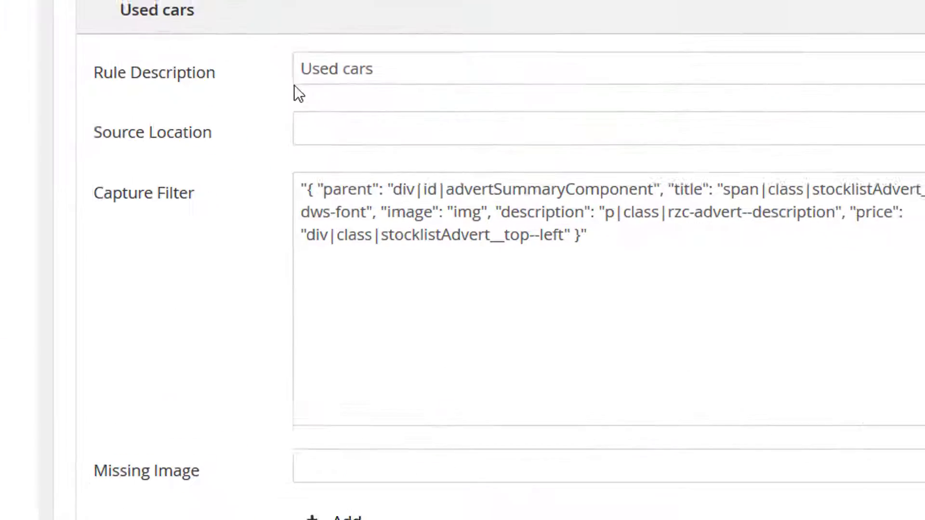
left_click(470, 225)
key("ctrl+v")
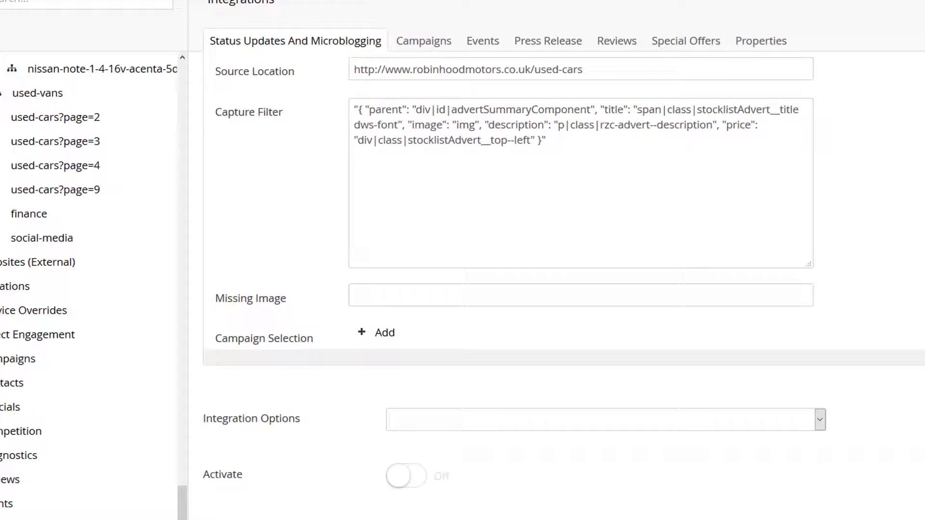
Step: Set Integration Options to Preview Selected Integrations, save and publish, and dismiss the AVG notification
left_click(819, 420)
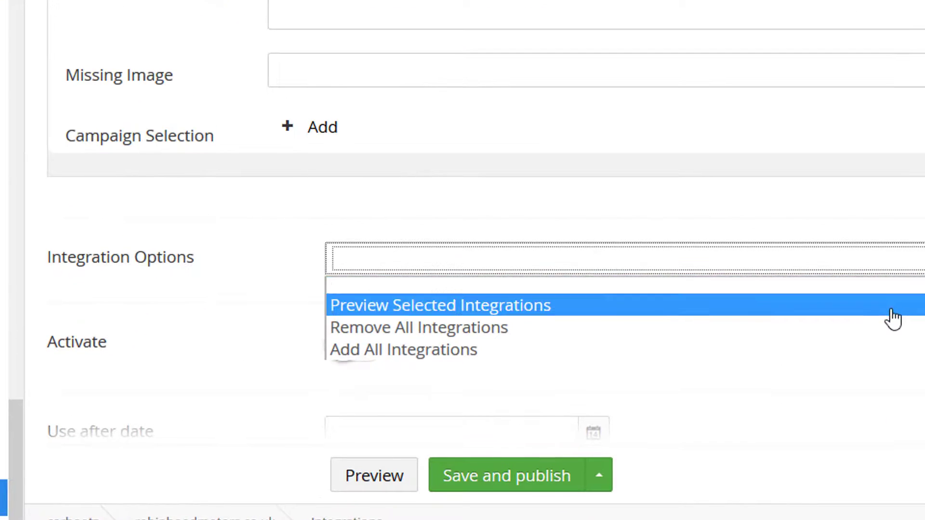
left_click(892, 309)
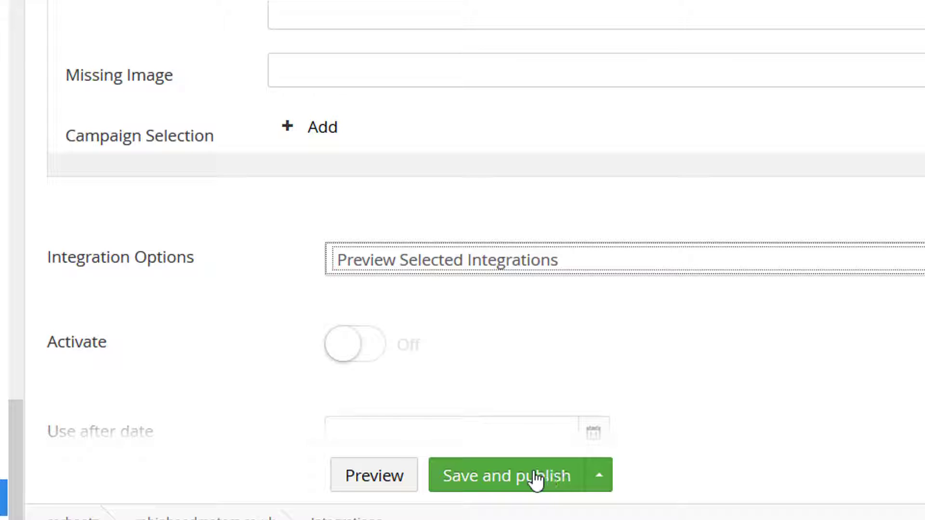
left_click(532, 479)
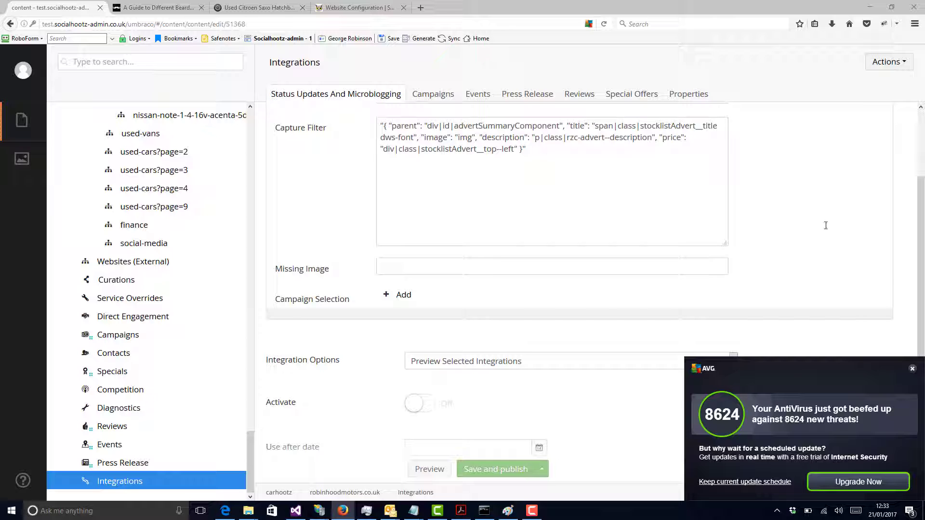
left_click(912, 369)
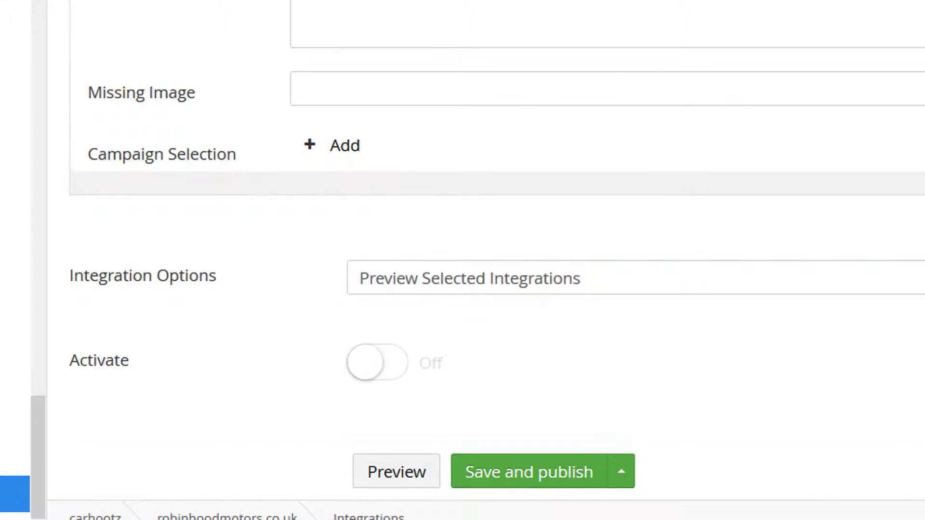
Step: Set Integration Options to Add All Integrations, save and publish the integrations, and toggle Activate
left_click(742, 371)
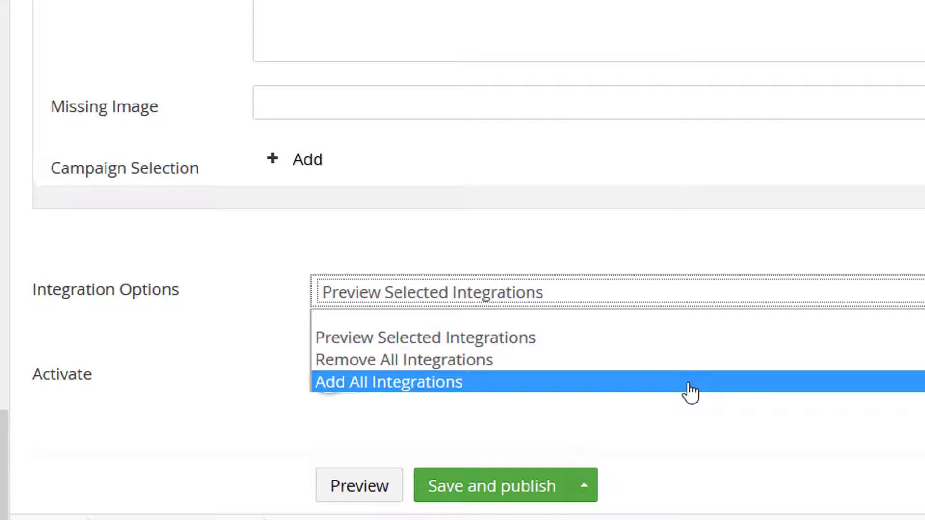
left_click(690, 382)
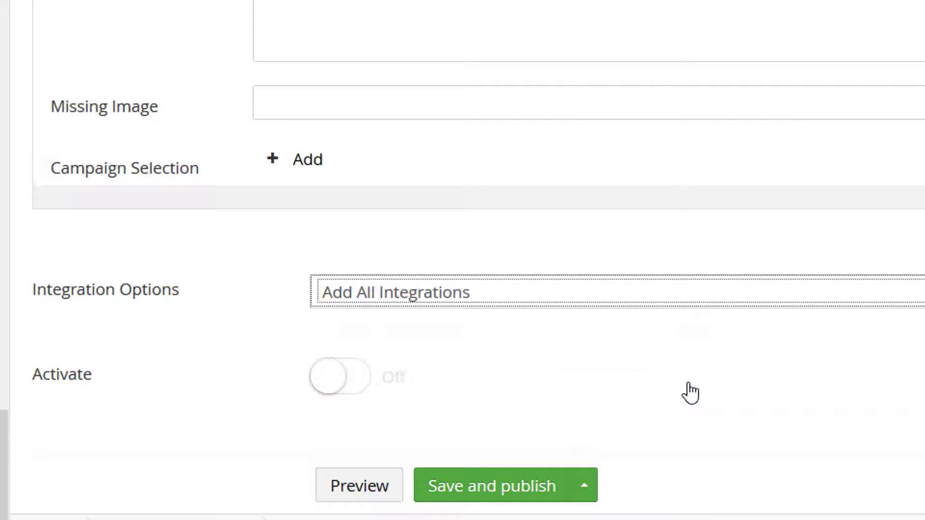
left_click(491, 488)
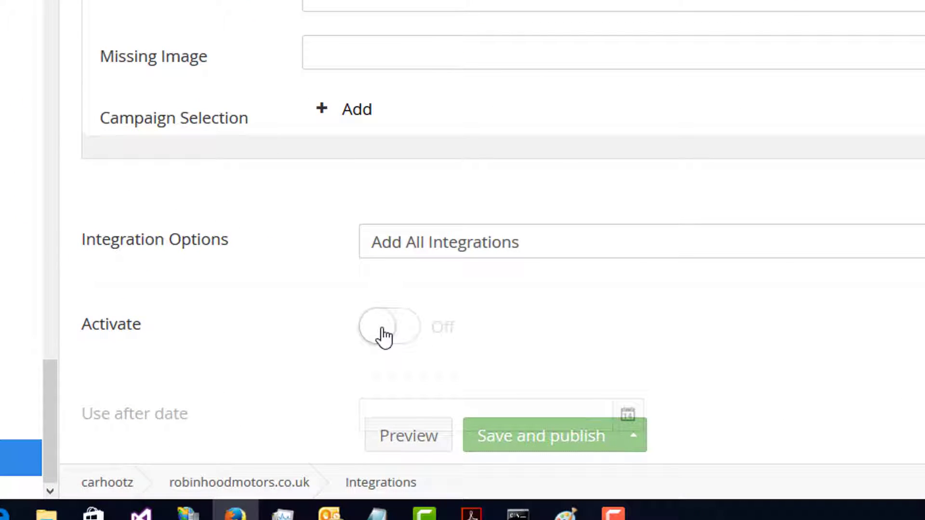
left_click(383, 331)
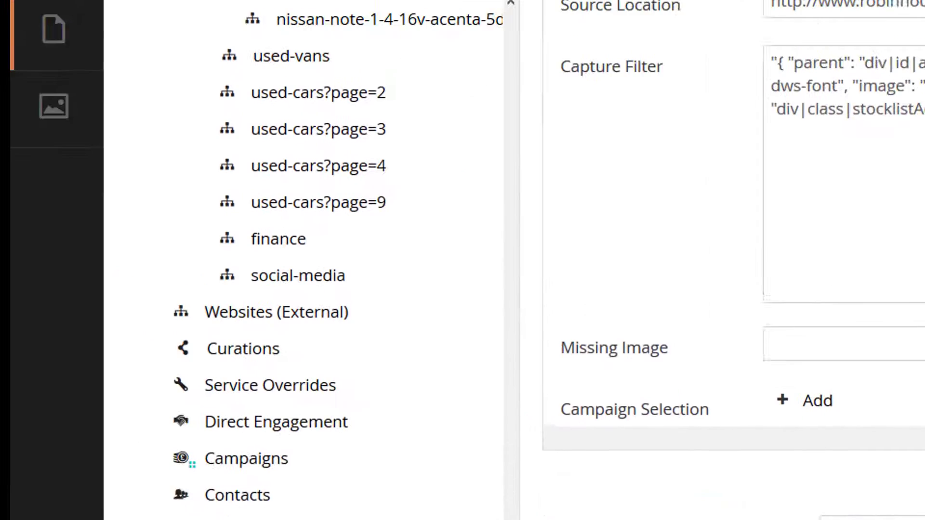
Step: Examine the BMW X5 3.0 i Sport 5dr message on its vehicle page, including its title, price, link and image
left_click_drag(554, 519, 557, 182)
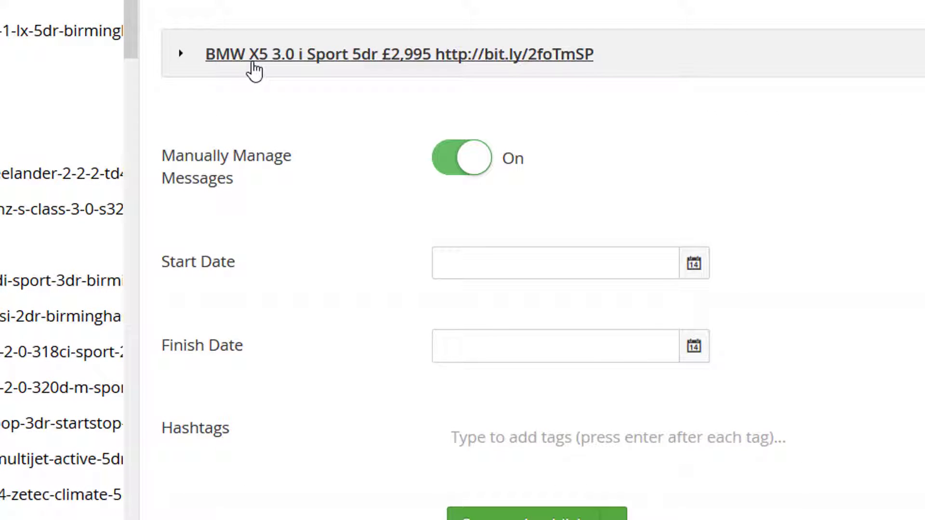
left_click(254, 70)
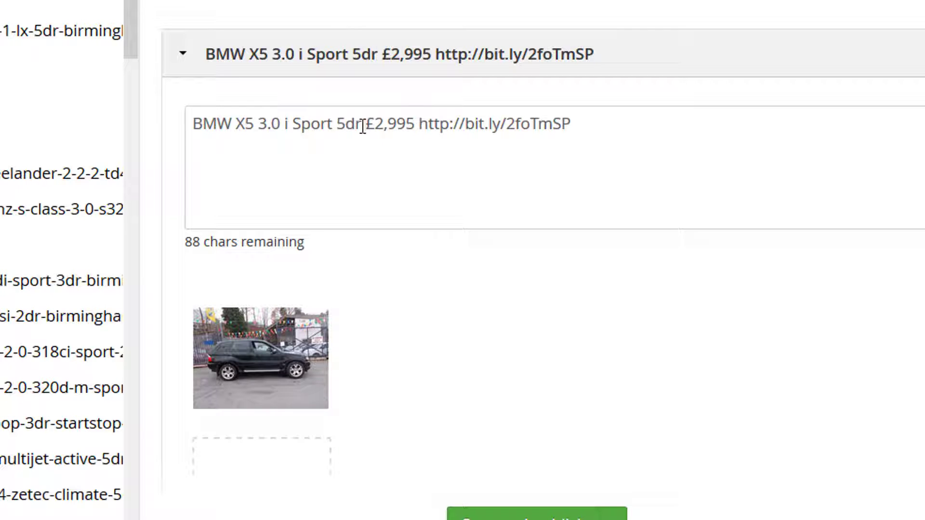
left_click_drag(362, 126, 193, 124)
left_click(598, 136)
left_click_drag(582, 134, 196, 145)
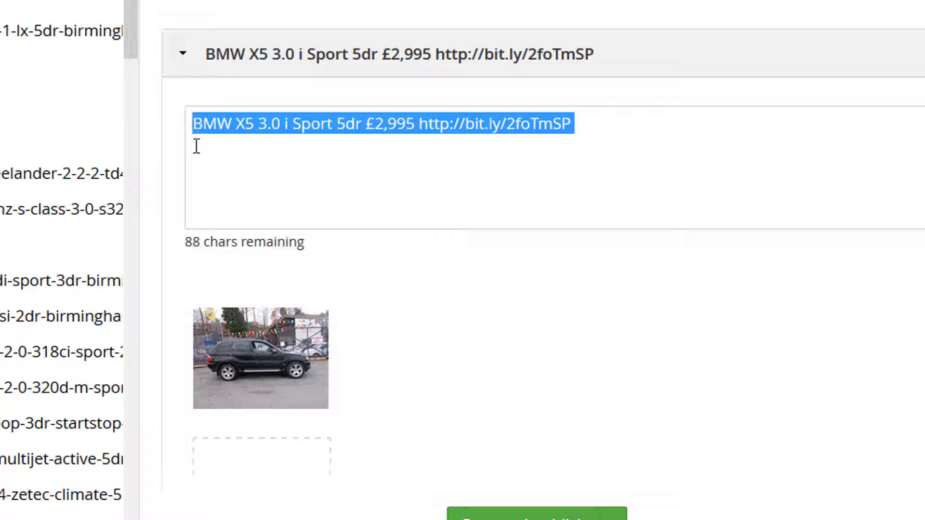
left_click(401, 179)
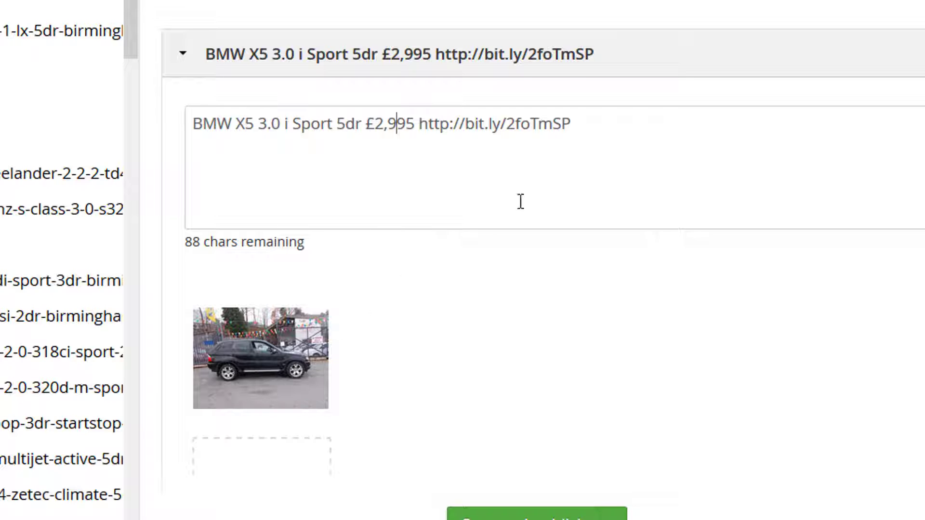
left_click_drag(597, 57, 247, 70)
left_click(692, 117)
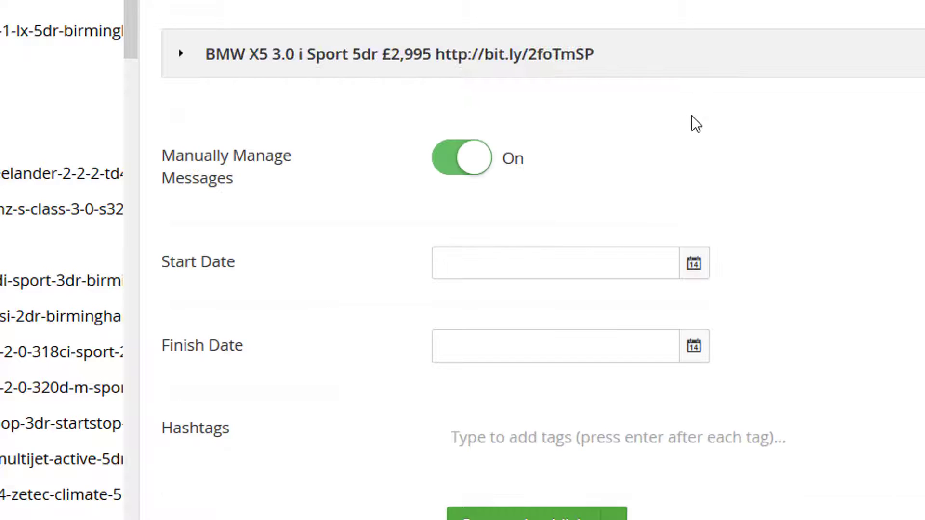
left_click(372, 55)
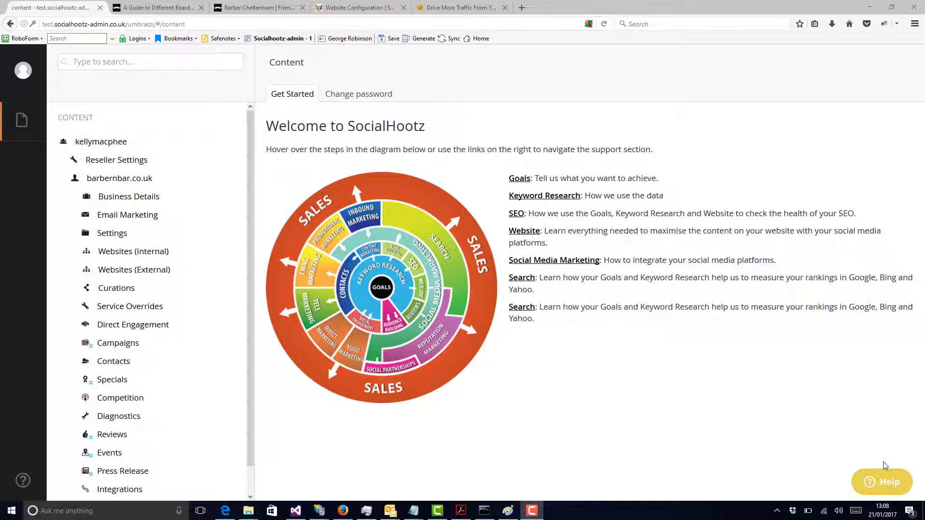
Step: Open the Business Details of the barbernbar.co.uk client and review the categories, address and time zone settings
left_click(445, 13)
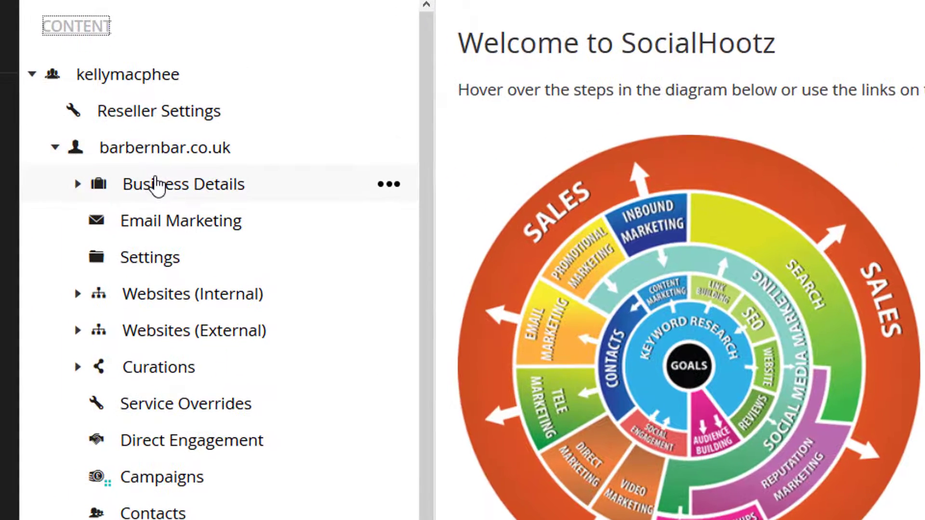
left_click(155, 187)
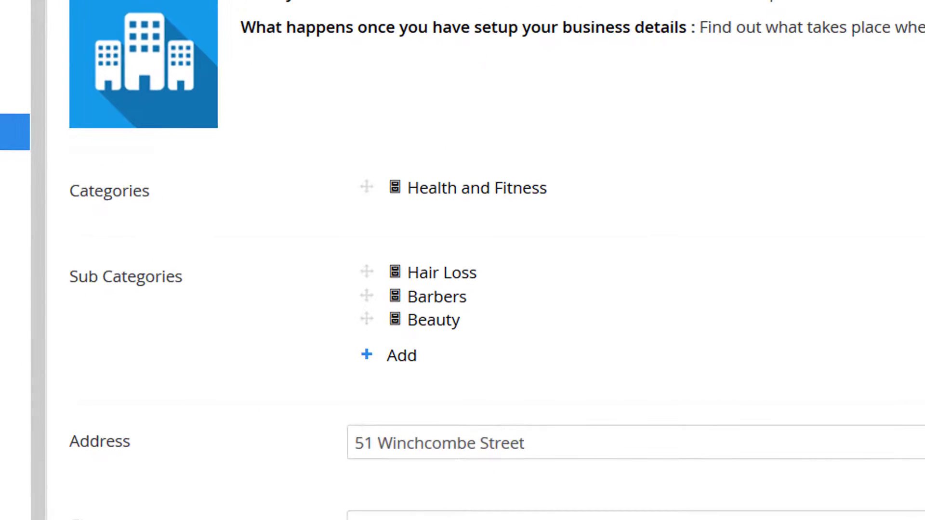
scroll(481, 260, "down", 10)
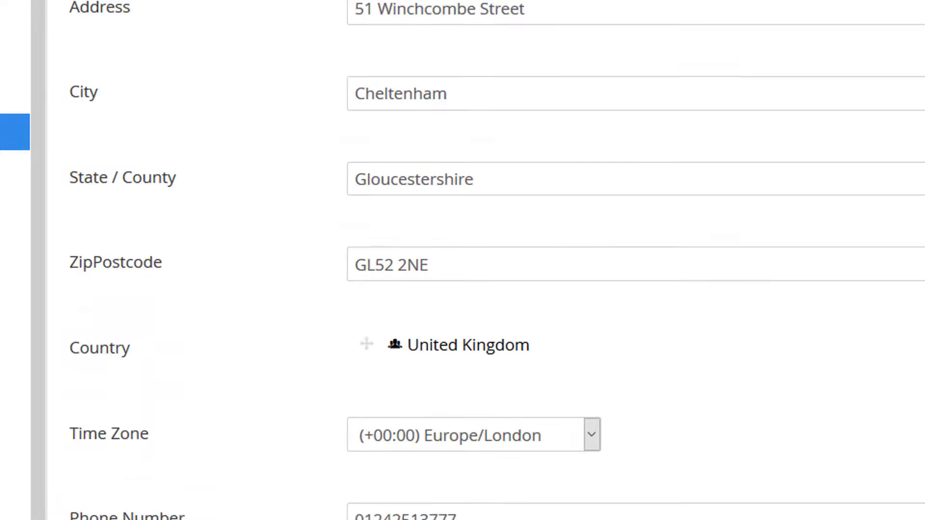
scroll(482, 260, "down", 3)
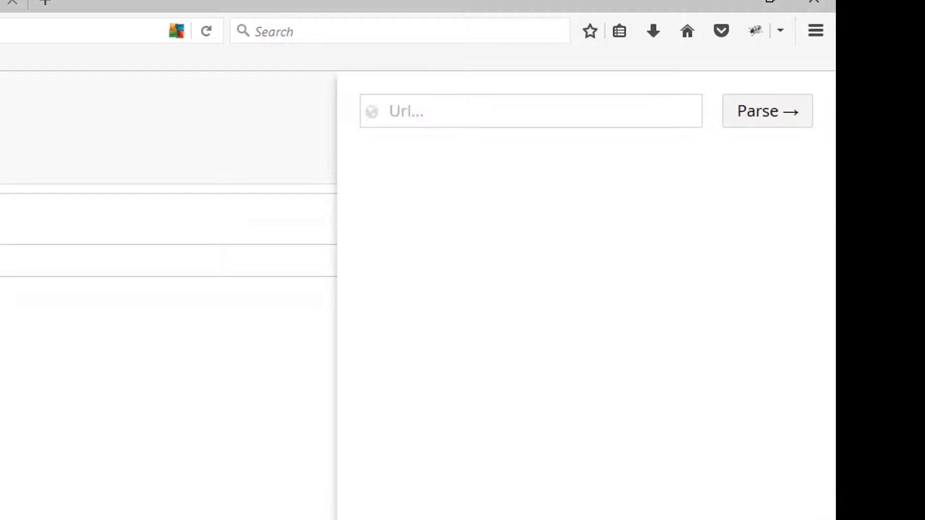
left_click(550, 112)
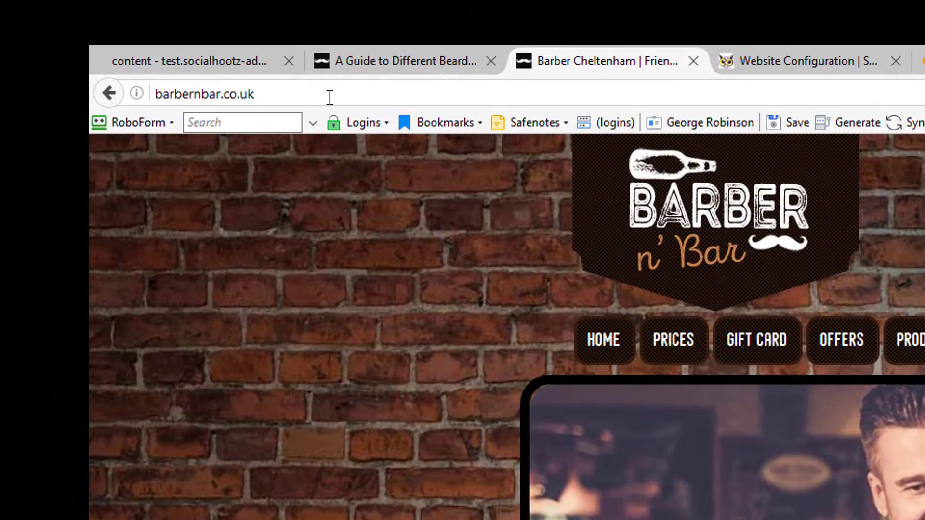
left_click(291, 84)
key("ctrl+c")
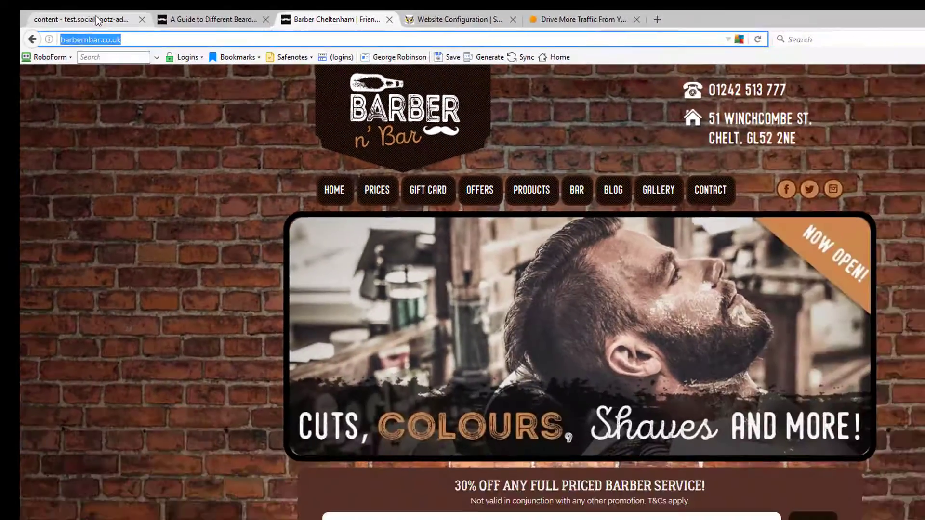
left_click(207, 59)
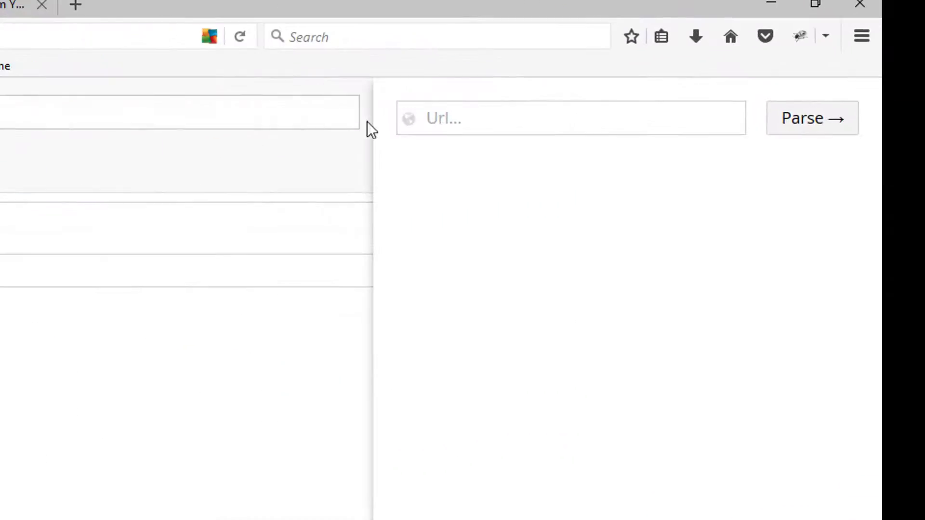
left_click(472, 121)
key("ctrl+v")
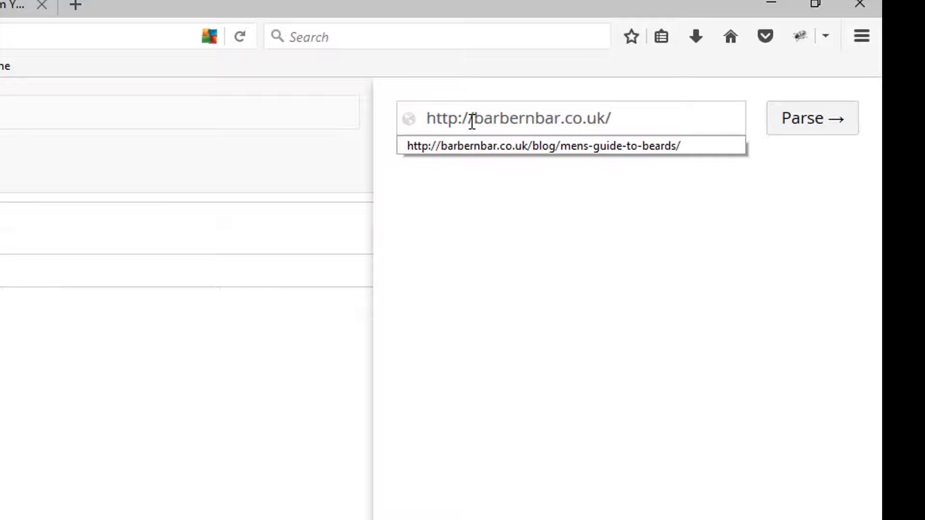
left_click(802, 129)
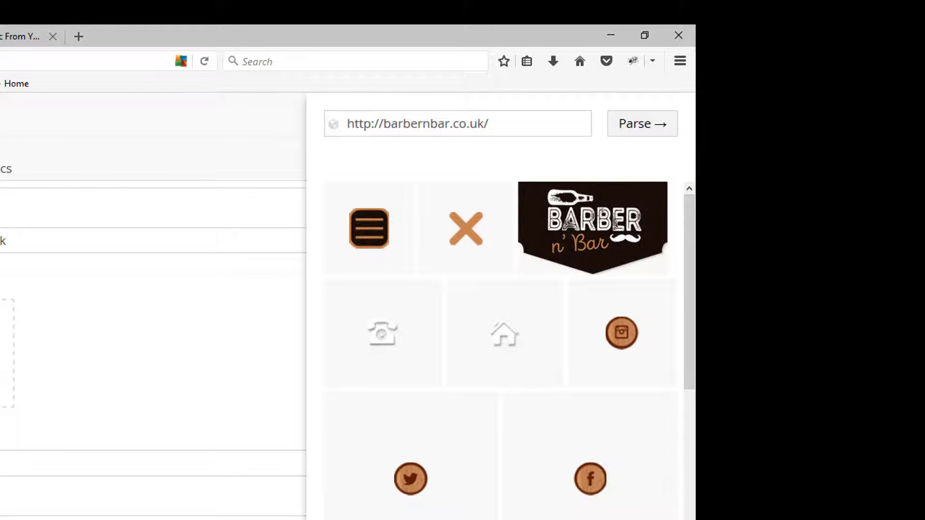
Step: Choose the Barber n' Bar logo from the parsed images and add it to the Logo field
mouse_move(423, 333)
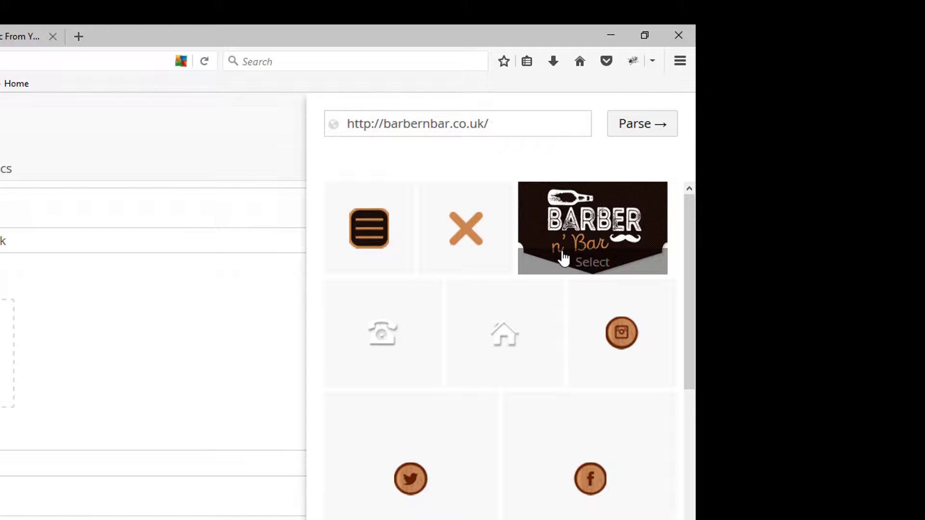
left_click(563, 257)
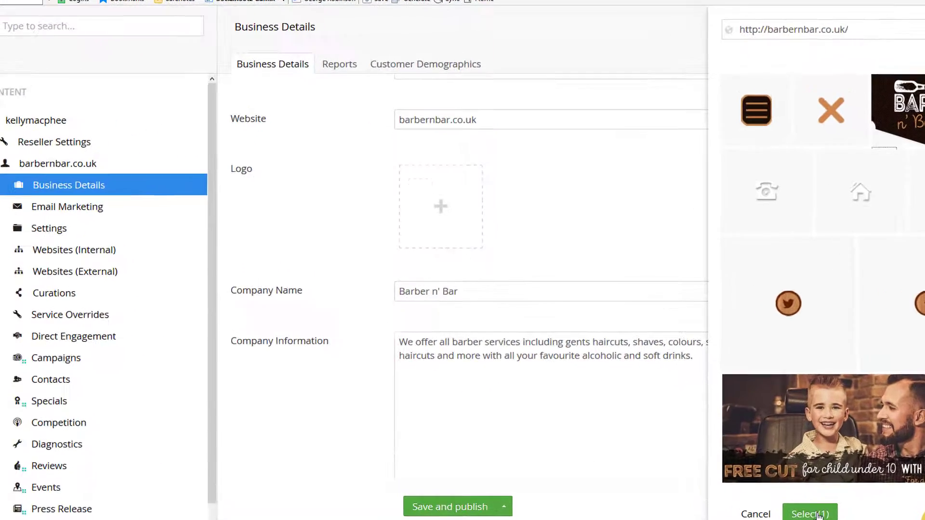
left_click(763, 477)
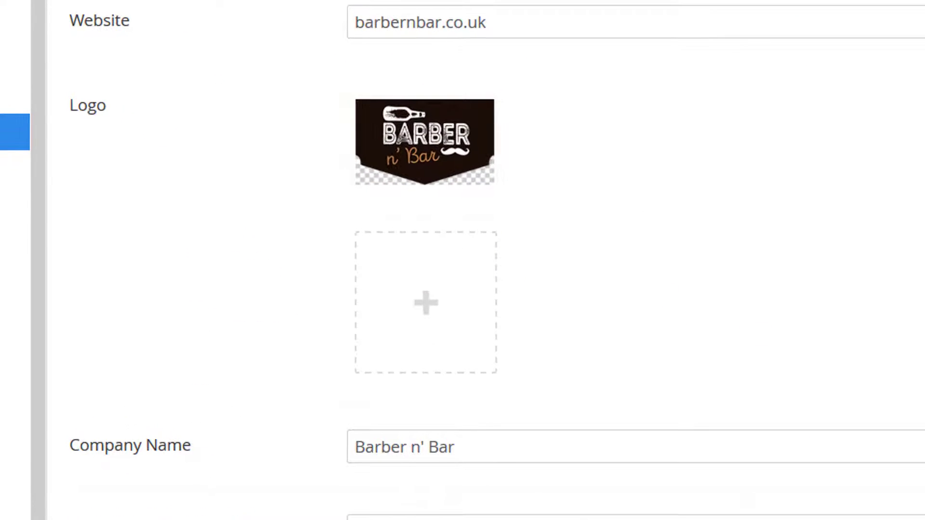
left_click(491, 479)
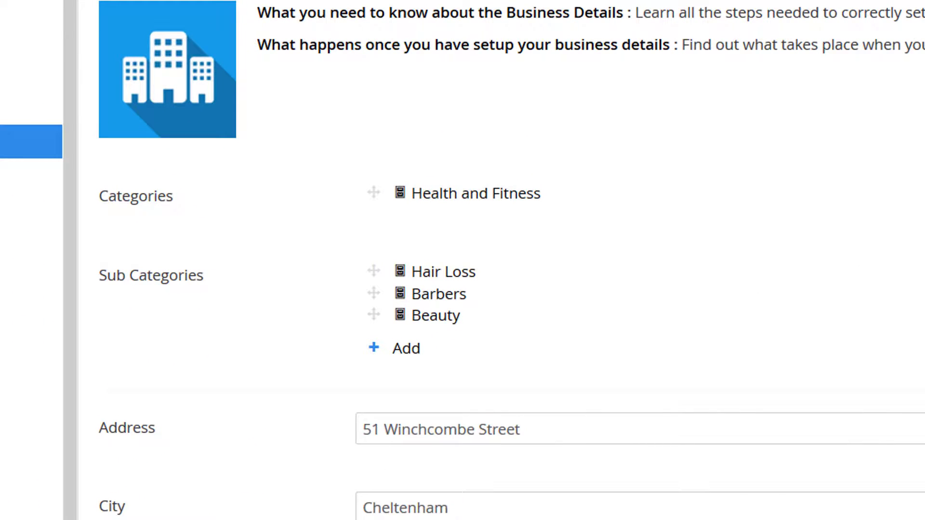
Step: Review the Business Details from the categories and address through the logo and company information to the location map
scroll(502, 260, "down", 10)
scroll(501, 260, "up", 3)
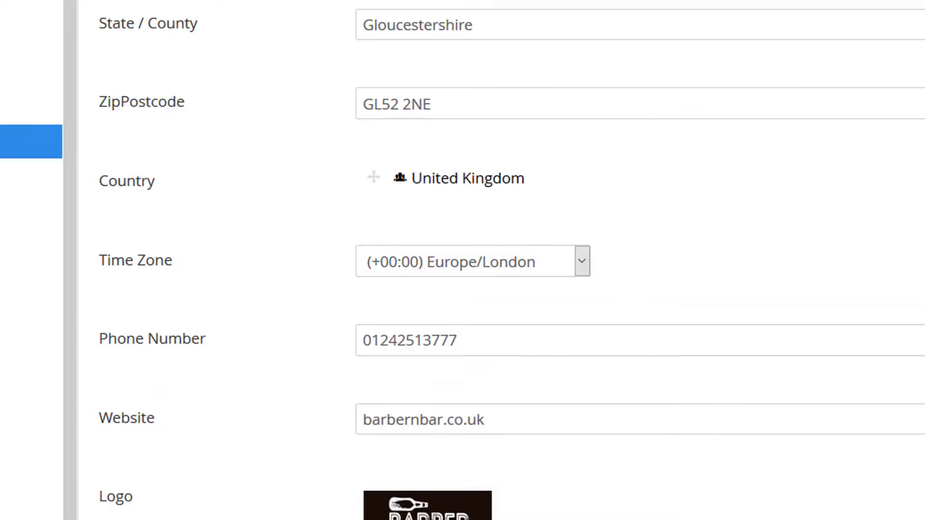
scroll(501, 260, "up", 1)
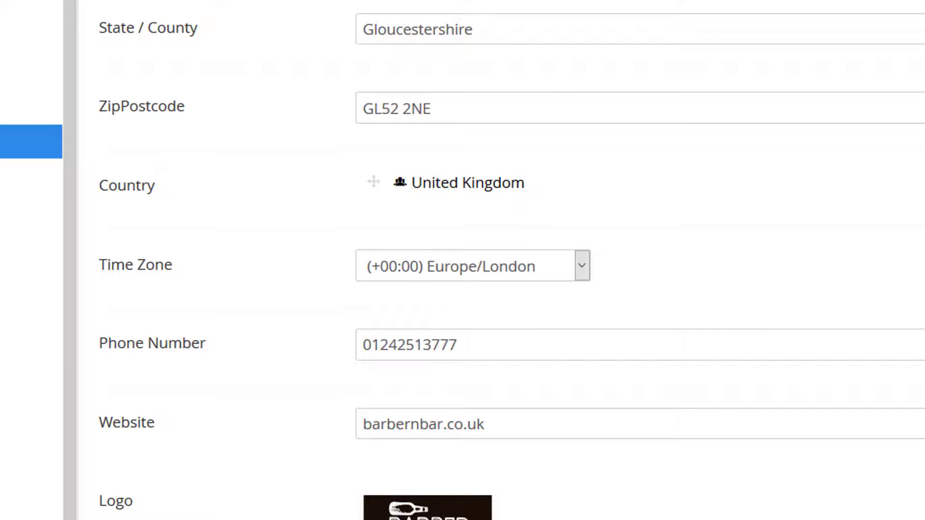
scroll(501, 260, "down", 8)
scroll(501, 260, "down", 10)
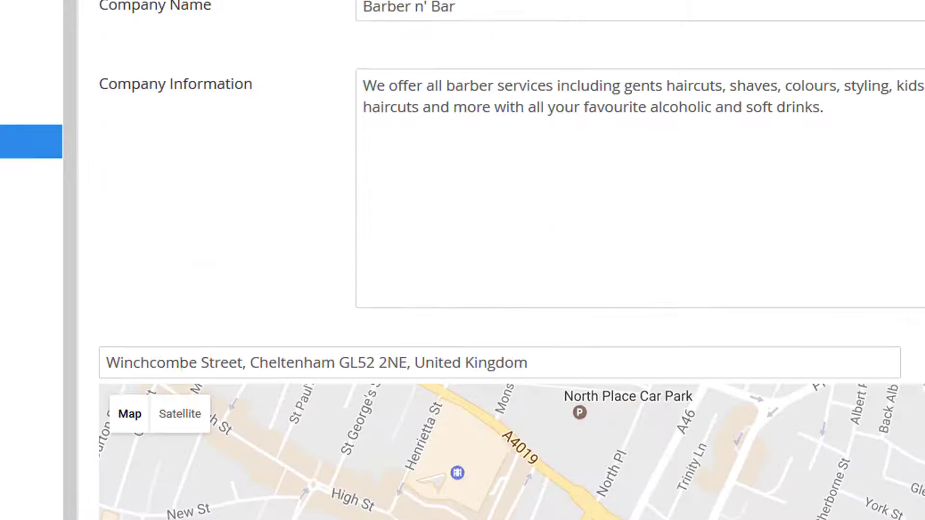
scroll(512, 260, "down", 3)
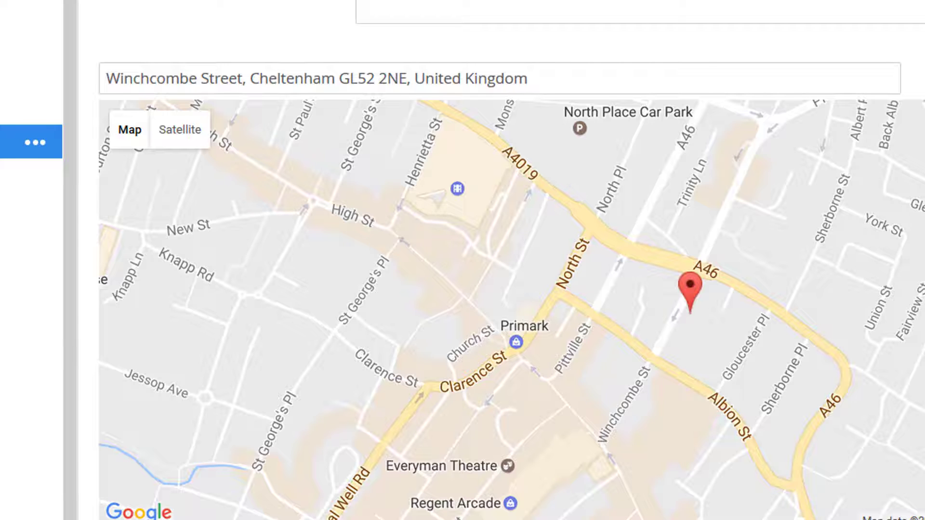
scroll(512, 260, "down", 2)
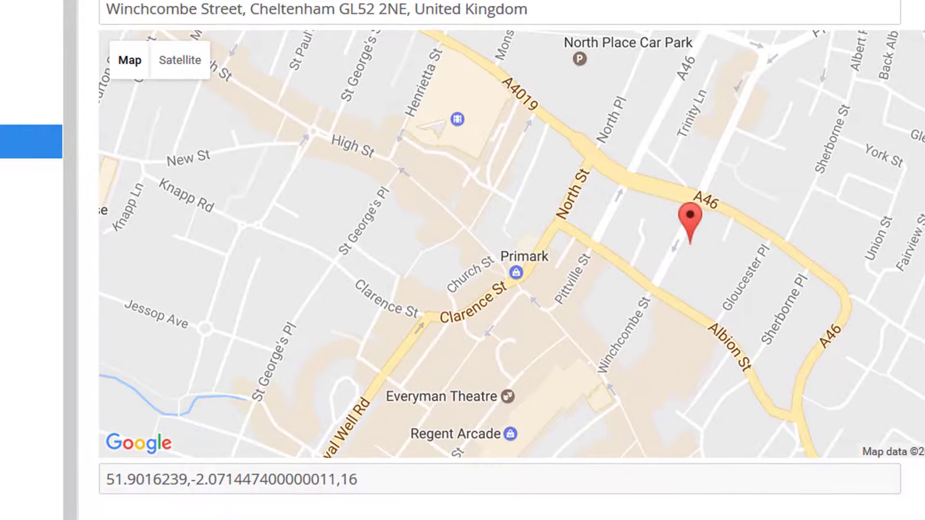
scroll(512, 260, "up", 1)
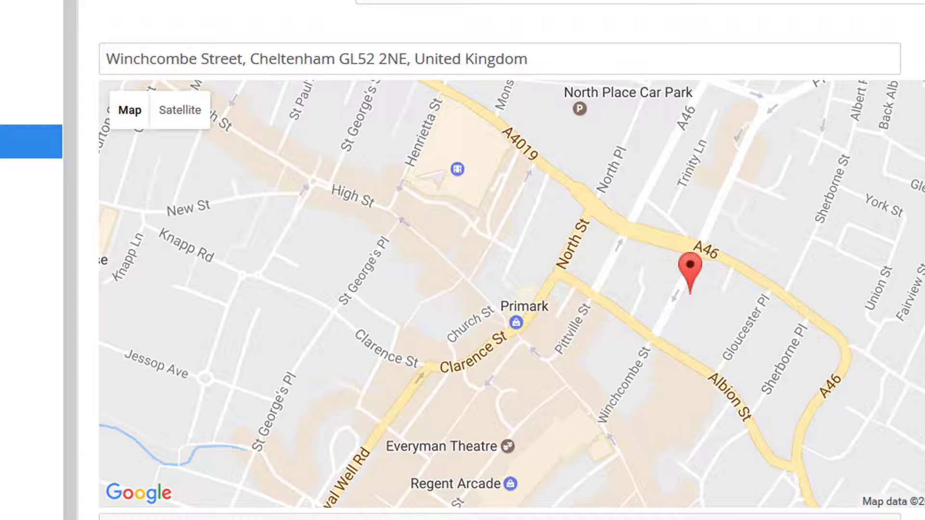
scroll(512, 260, "up", 10)
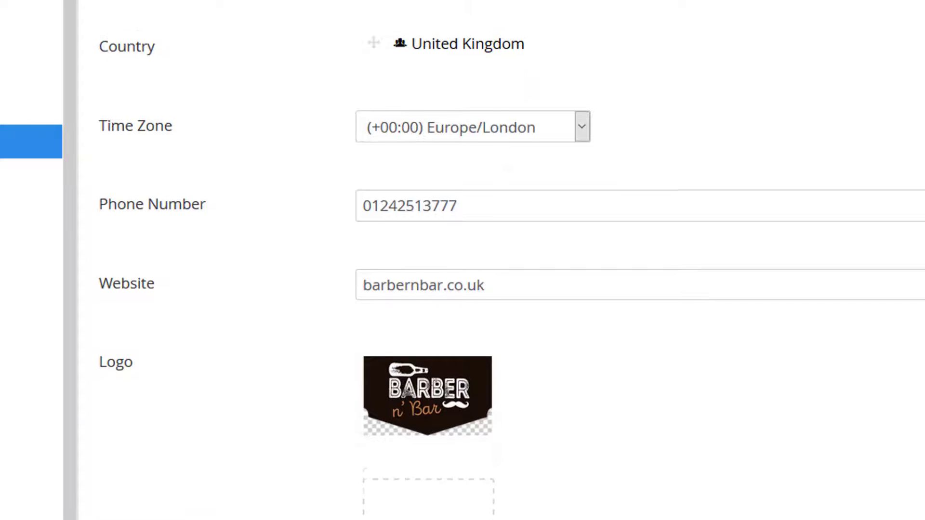
Step: Look up the location map by the business's ZipPostcode value and accept the suggested address
scroll(512, 260, "up", 4)
left_click(876, 172)
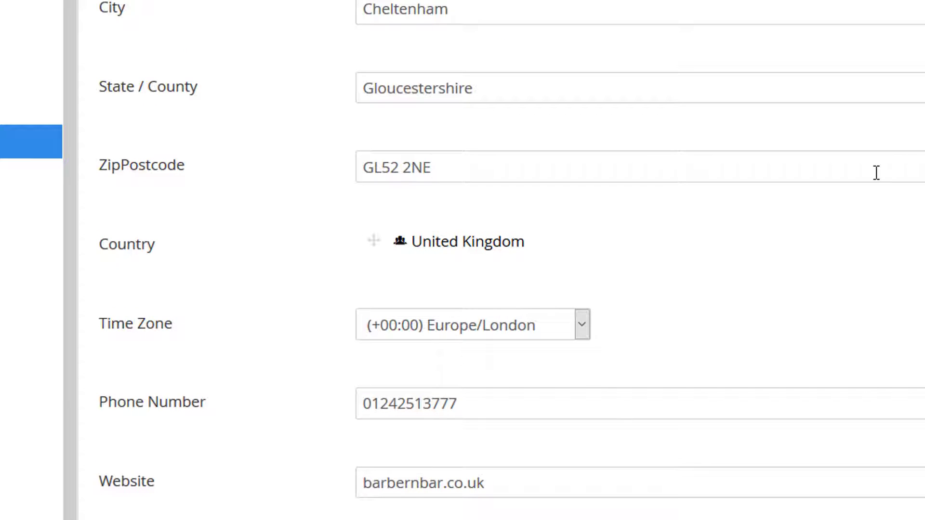
key("ctrl+a")
key("ctrl+c")
scroll(877, 173, "down", 19)
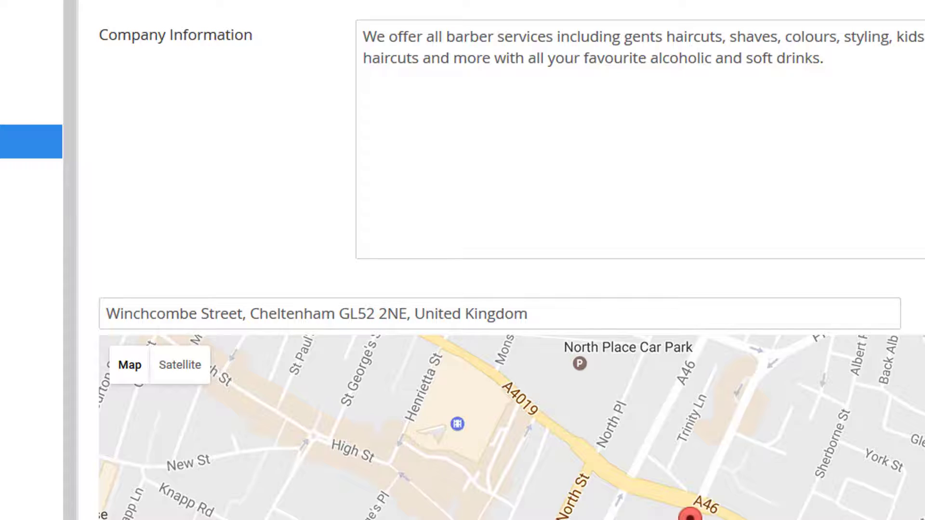
left_click(828, 322)
key("ctrl+a")
key("ctrl+v")
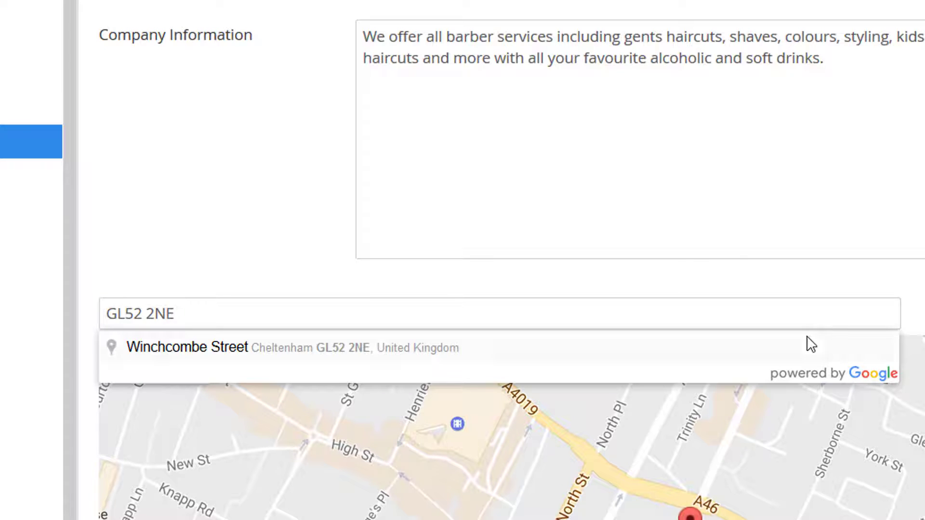
left_click(442, 362)
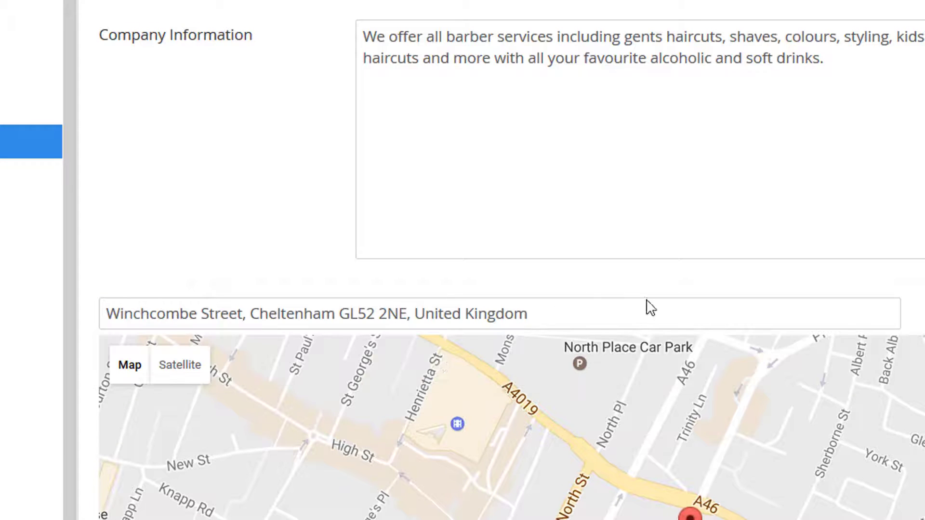
Step: Zoom the location map in on the business marker to level 18
scroll(647, 307, "down", 1)
scroll(860, 438, "down", 5)
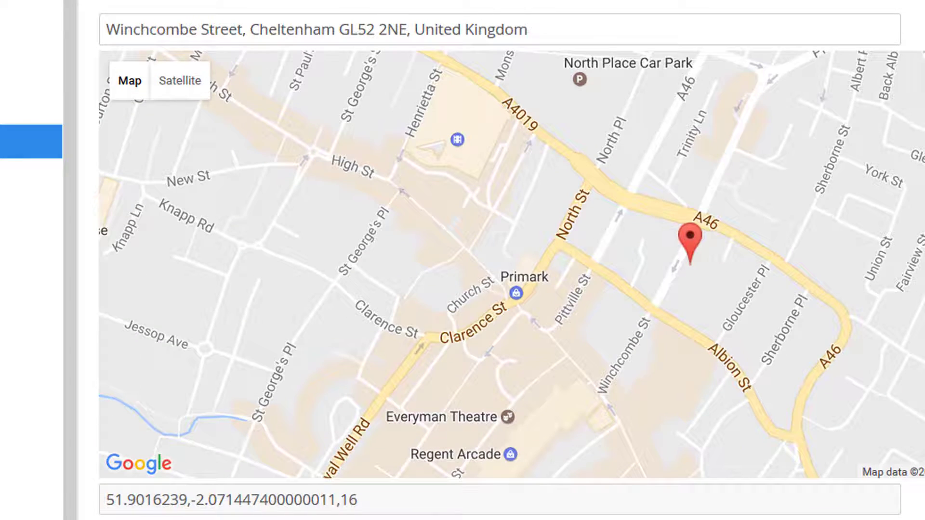
scroll(690, 241, "up", 2)
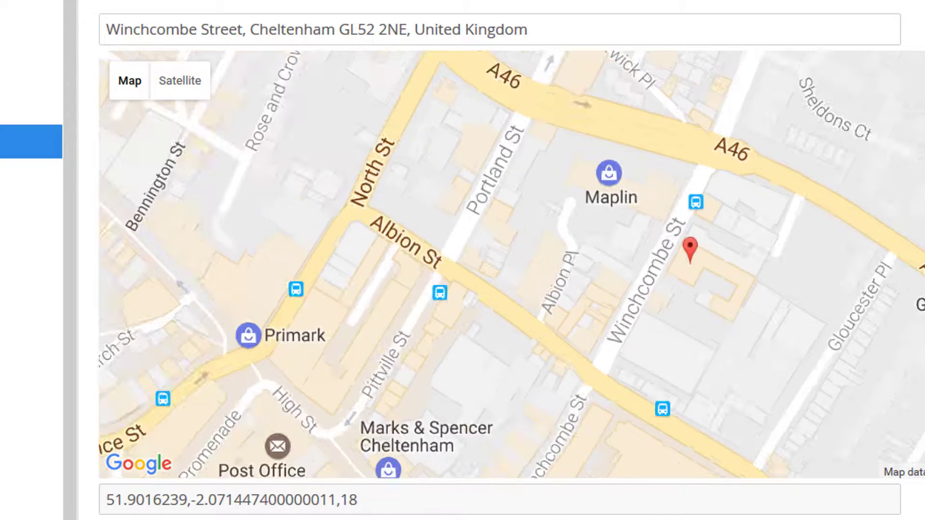
scroll(690, 241, "up", 1)
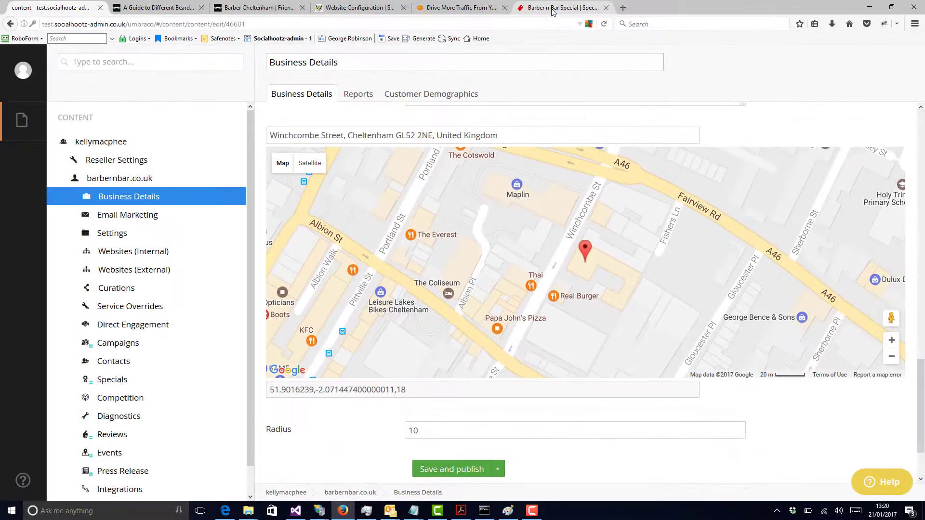
Step: Examine the Barber n Bar Special page on the Special Offers Gloucestershire site, including its location map and related offers
left_click(555, 8)
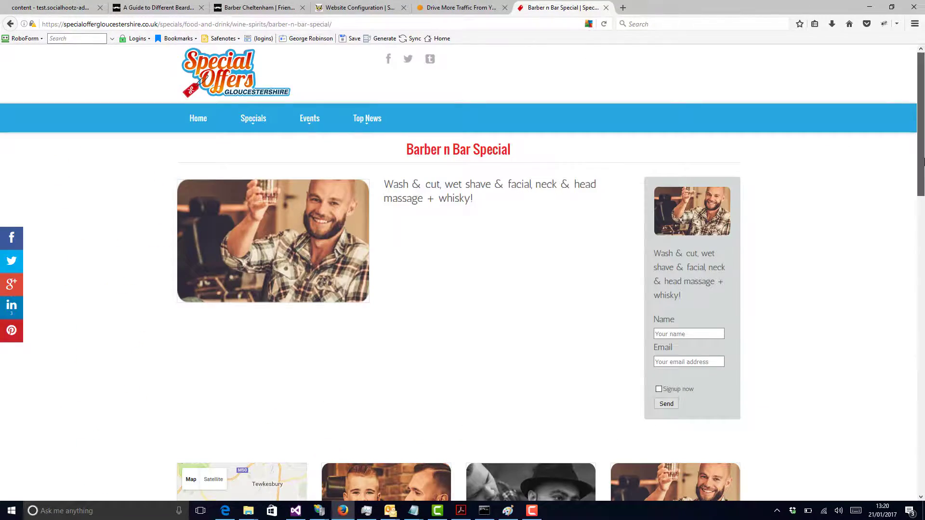
scroll(817, 260, "down", 2)
scroll(462, 272, "down", 2)
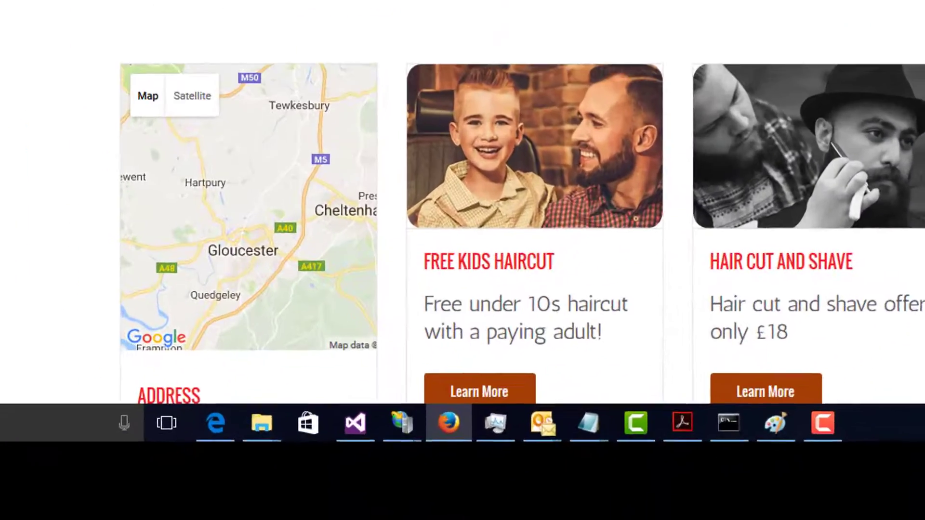
scroll(462, 202, "down", 3)
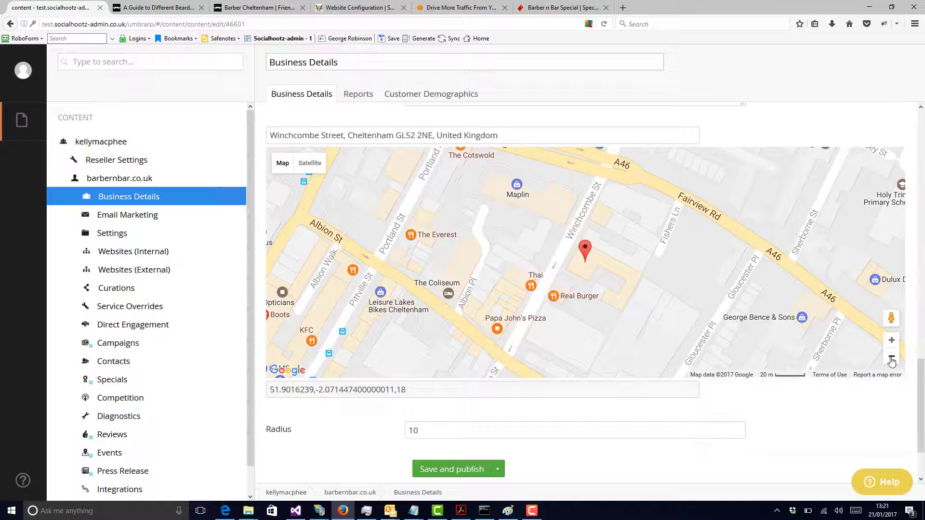
Step: Set the Business Details location map to zoom level 16 and review the Radius setting below it
double_click(891, 359)
left_click(892, 359)
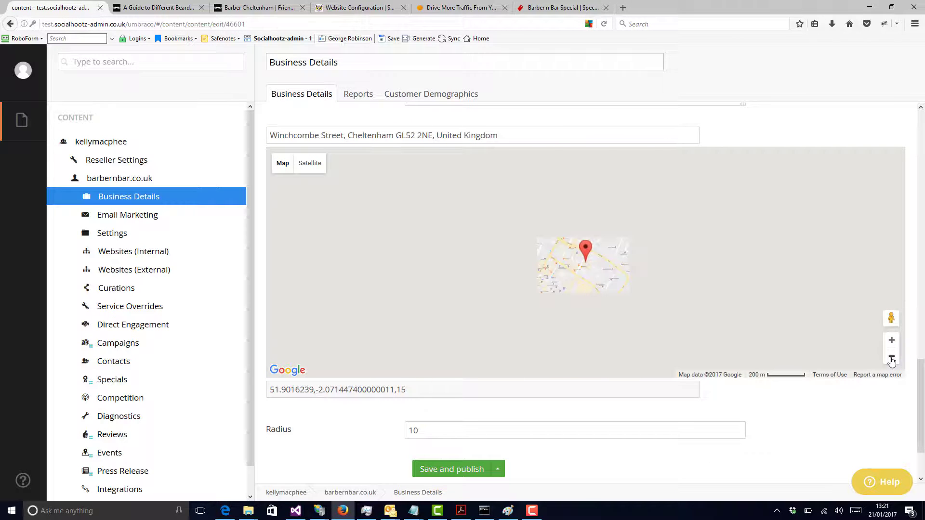
left_click(891, 340)
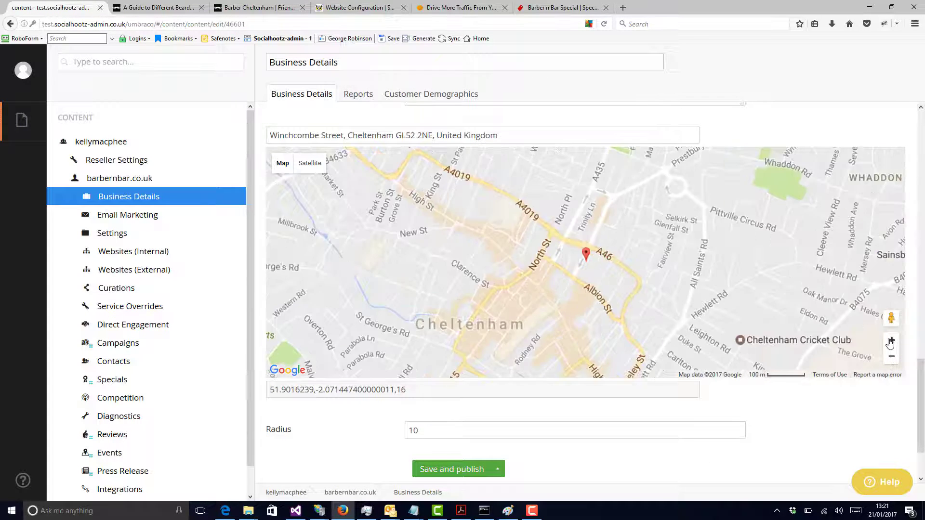
scroll(921, 373, "down", 2)
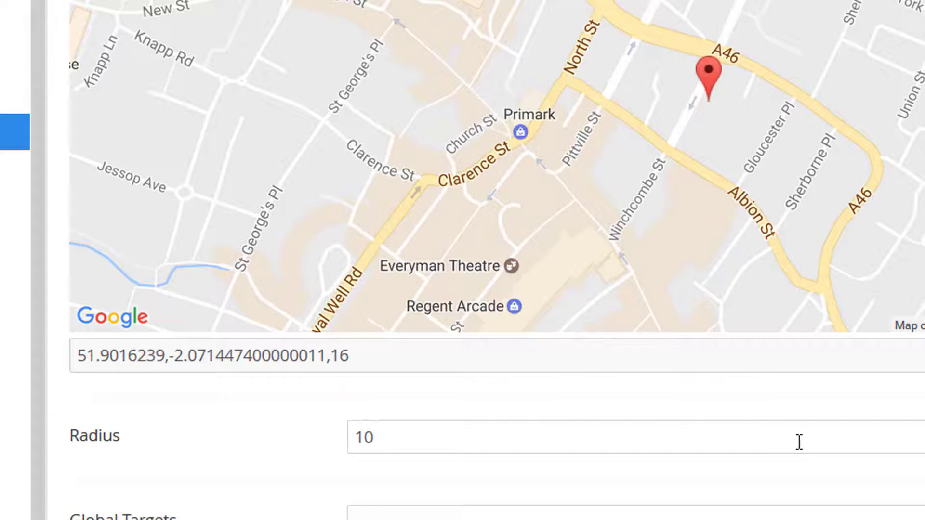
scroll(799, 442, "up", 3)
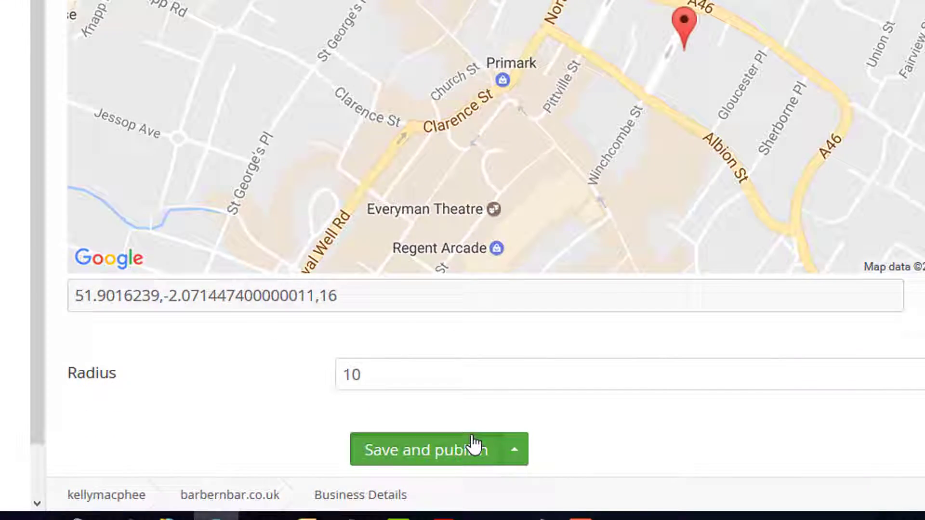
Step: Open the Competition article from the SocialHootz website's Support page
left_click(473, 443)
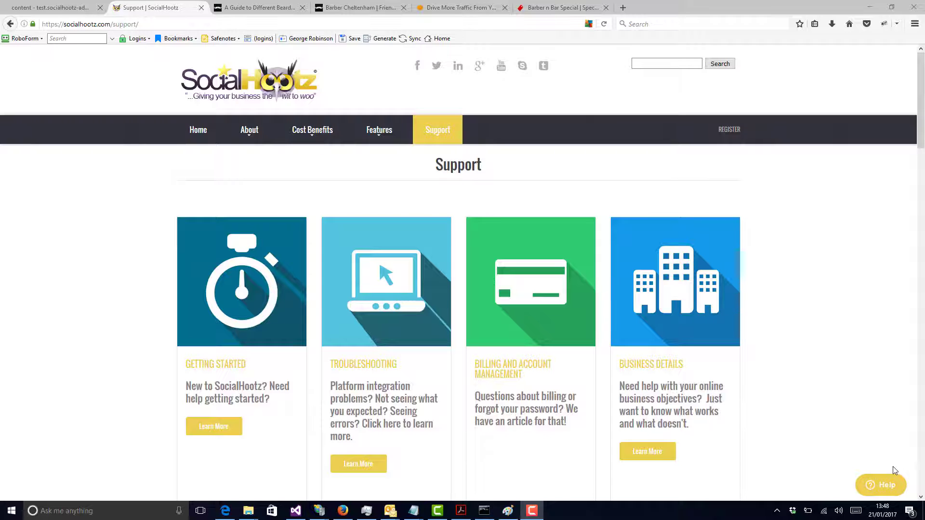
left_click_drag(920, 118, 924, 347)
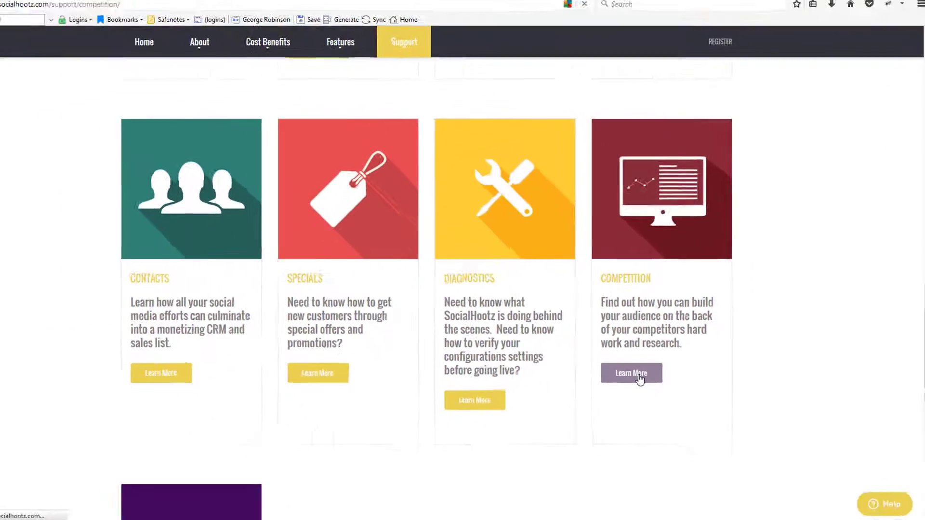
left_click(534, 441)
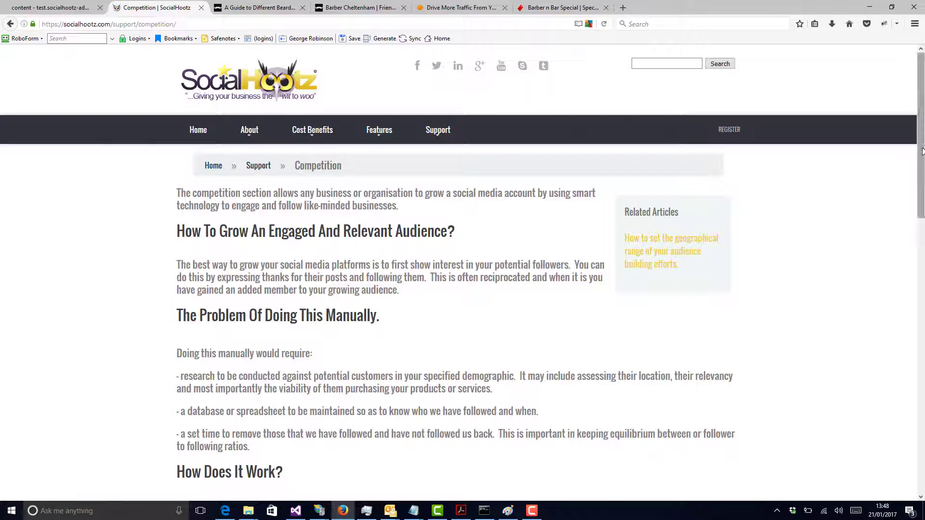
Step: Read through the Competition support article, including how it works and the 14-day removal option under Usage
scroll(923, 159, "down", 1)
scroll(924, 196, "down", 5)
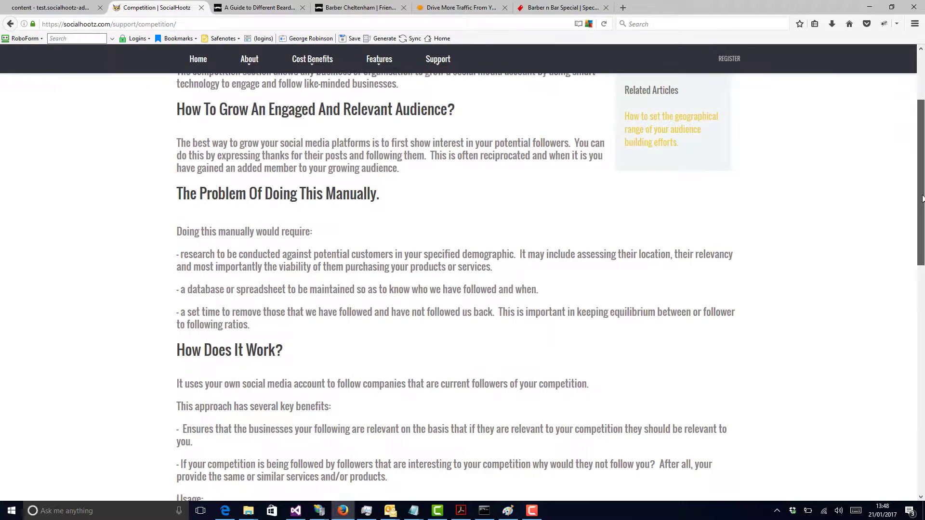
scroll(924, 239, "down", 1)
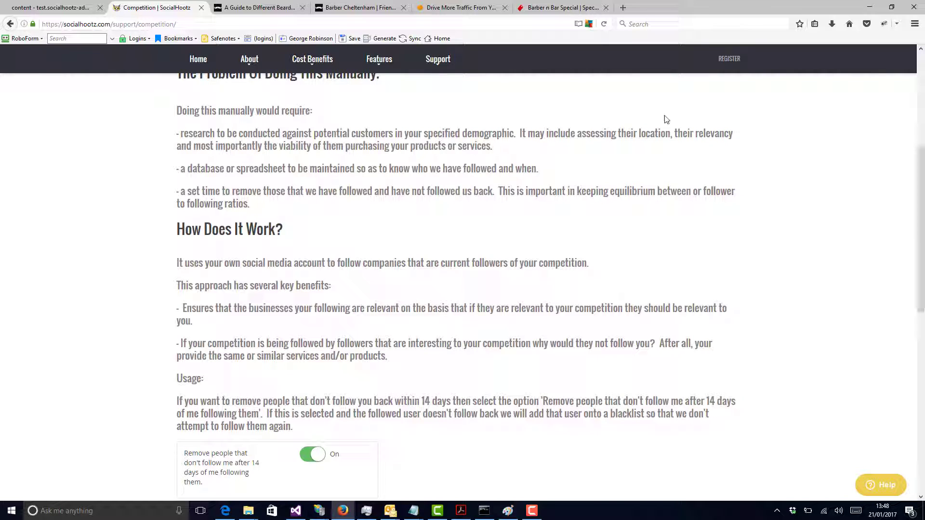
Step: Return to the SocialHootz admin site and open the Competition settings of the barbernbar.co.uk client
left_click(69, 11)
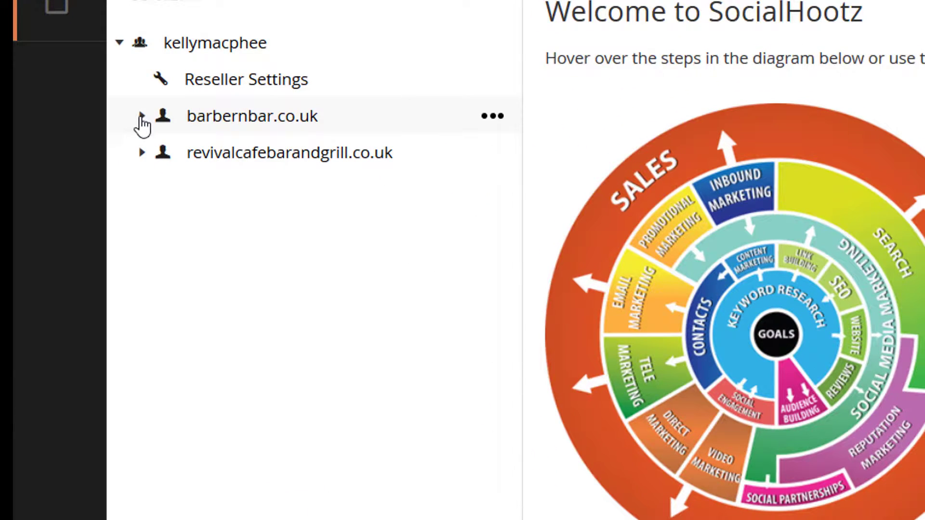
left_click(142, 116)
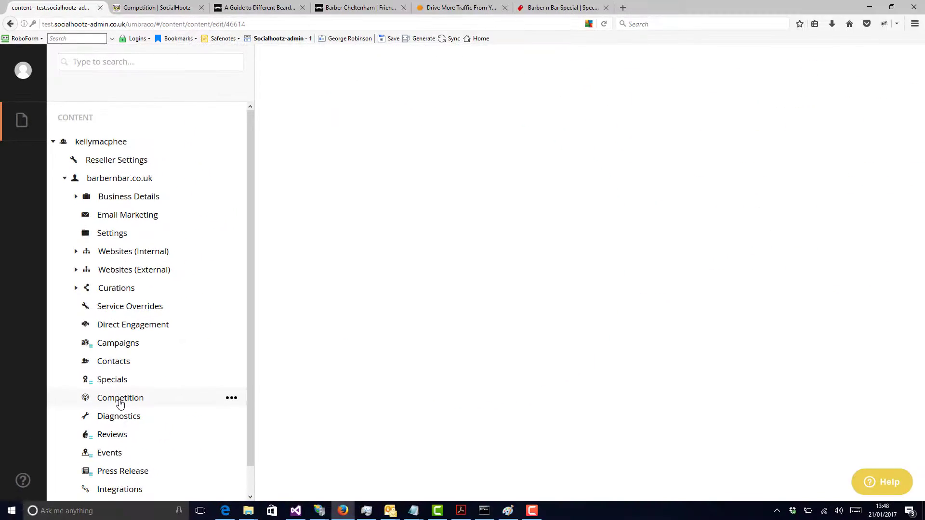
left_click(230, 373)
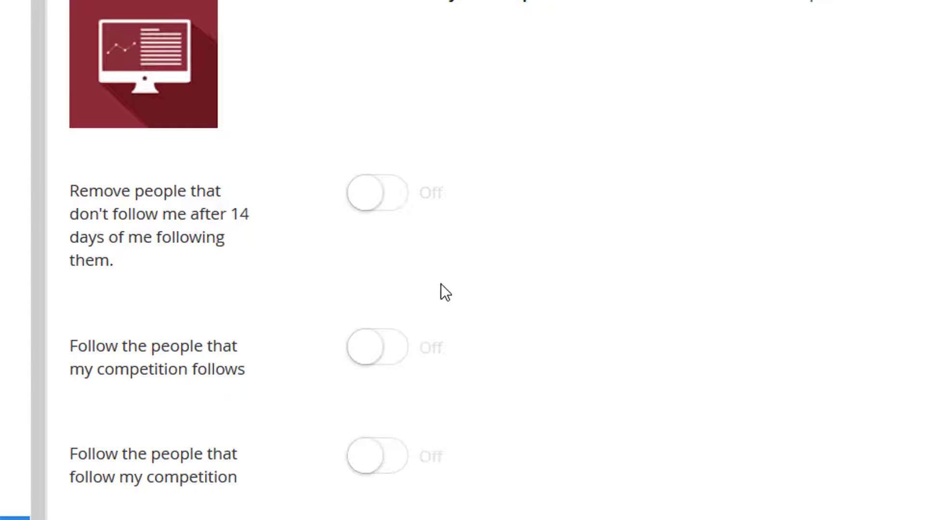
Step: Enable removing non-followers after 14 days and following the people the competition follows, and set following the competition's followers to off
left_click(370, 211)
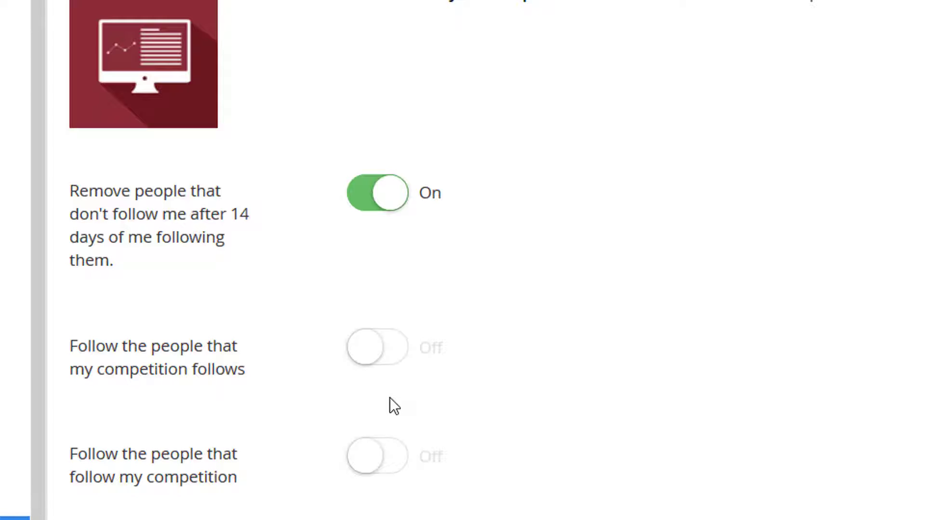
left_click(369, 347)
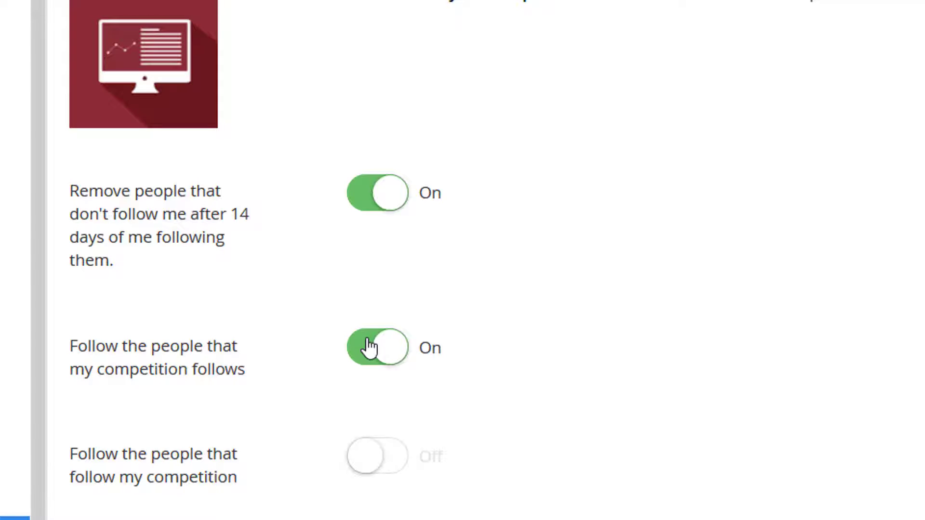
left_click(387, 464)
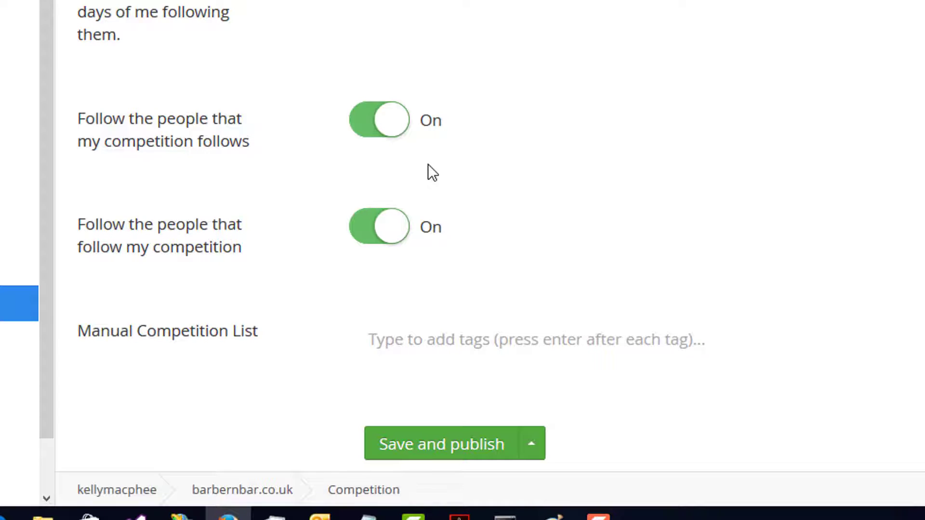
left_click(384, 237)
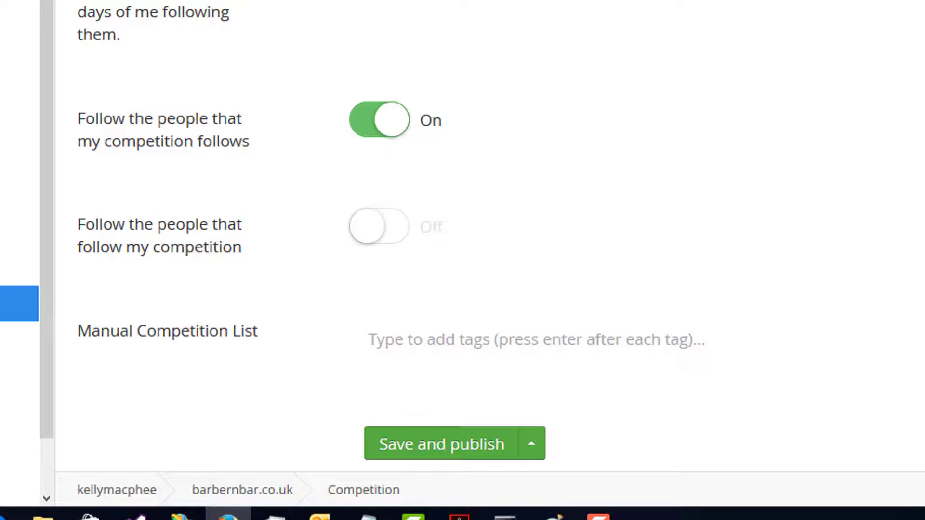
Step: Add yeateswinebar to the Manual Competition List, and save and publish the Competition settings
scroll(462, 241, "down", 5)
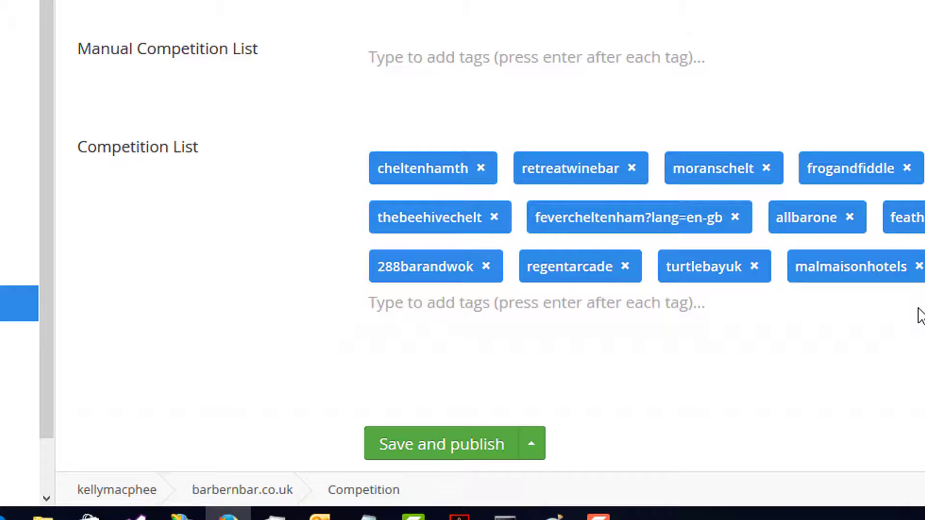
left_click(677, 65)
type("yeates")
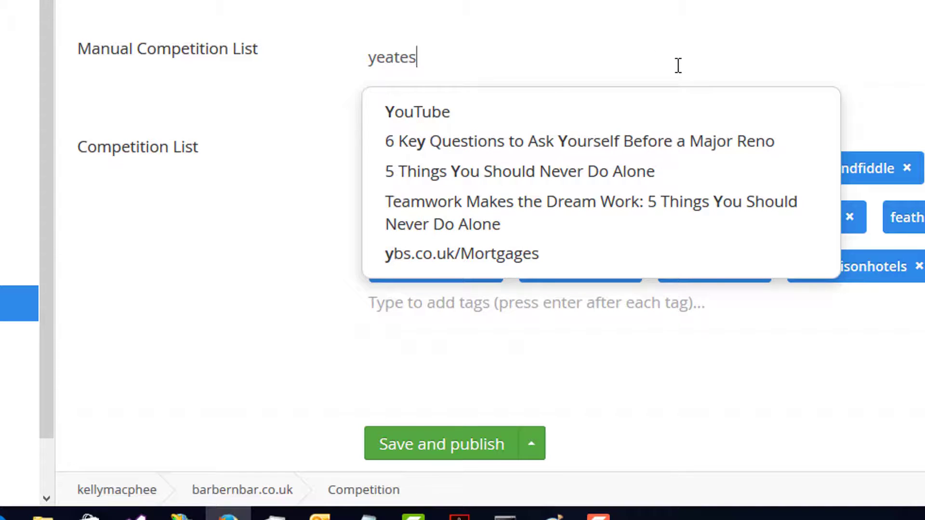
type("winebar")
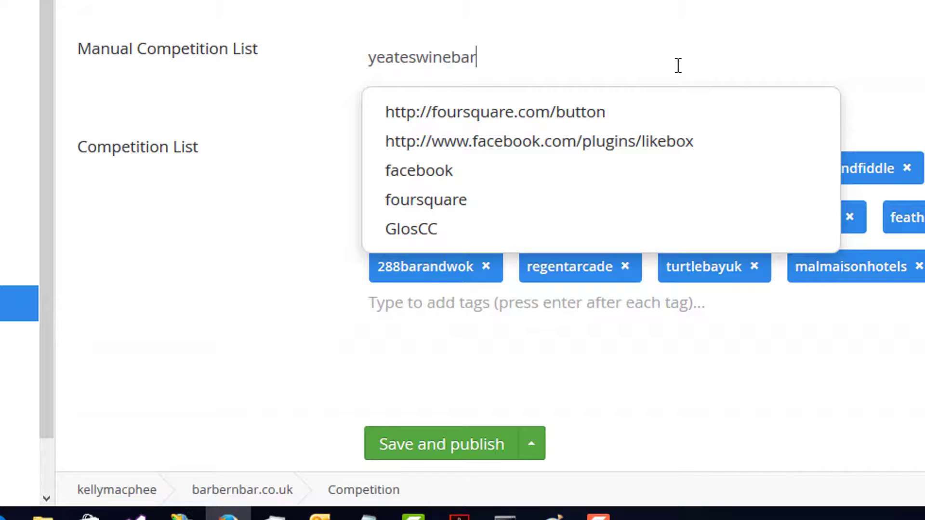
key("Return")
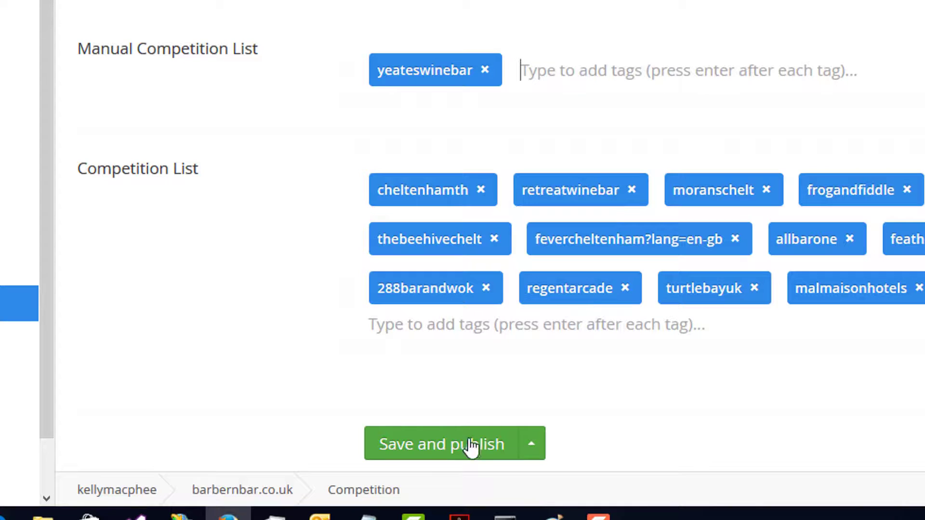
left_click(456, 454)
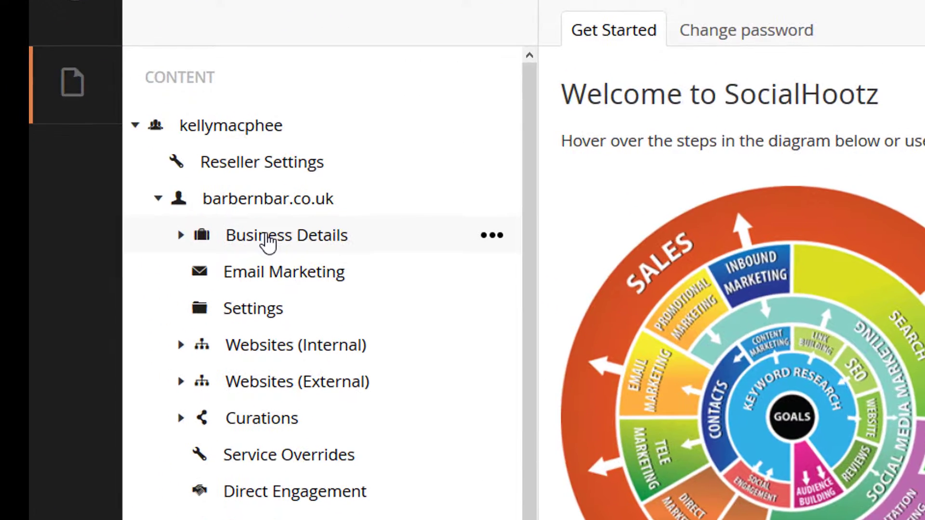
Step: Open the Business Details of barbernbar.co.uk and review the location map and the Radius setting
left_click(268, 239)
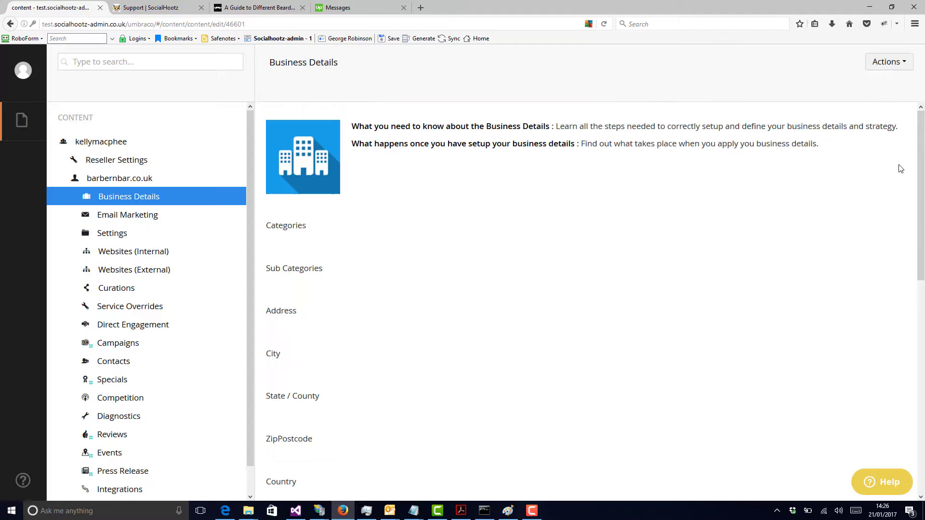
left_click_drag(921, 145, 921, 251)
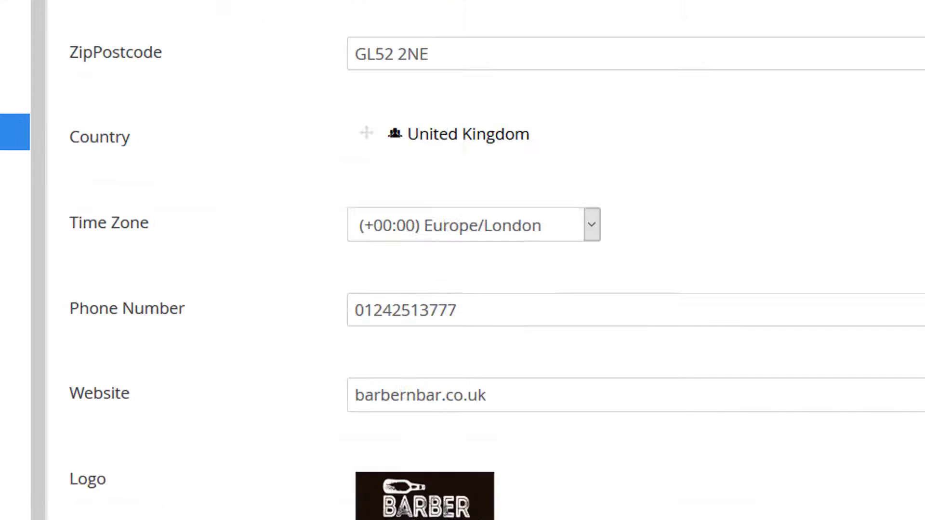
scroll(487, 260, "down", 12)
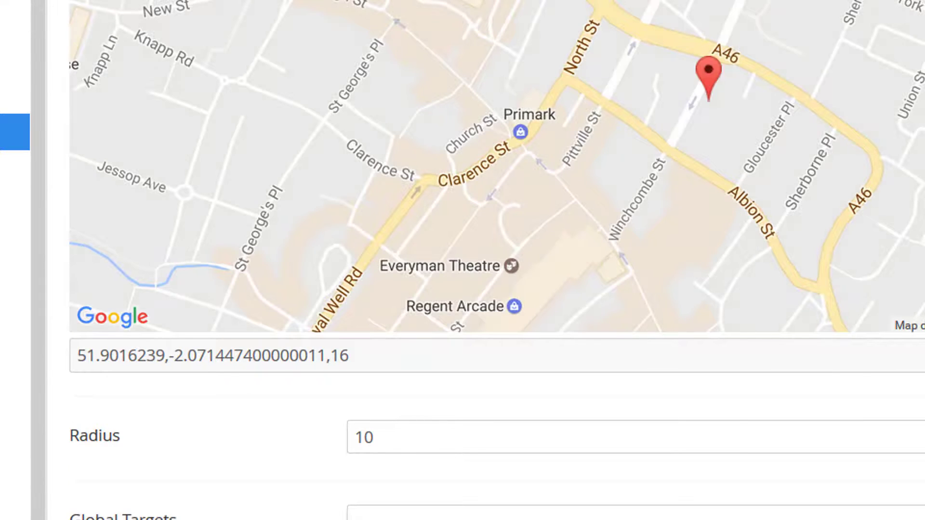
scroll(496, 260, "up", 2)
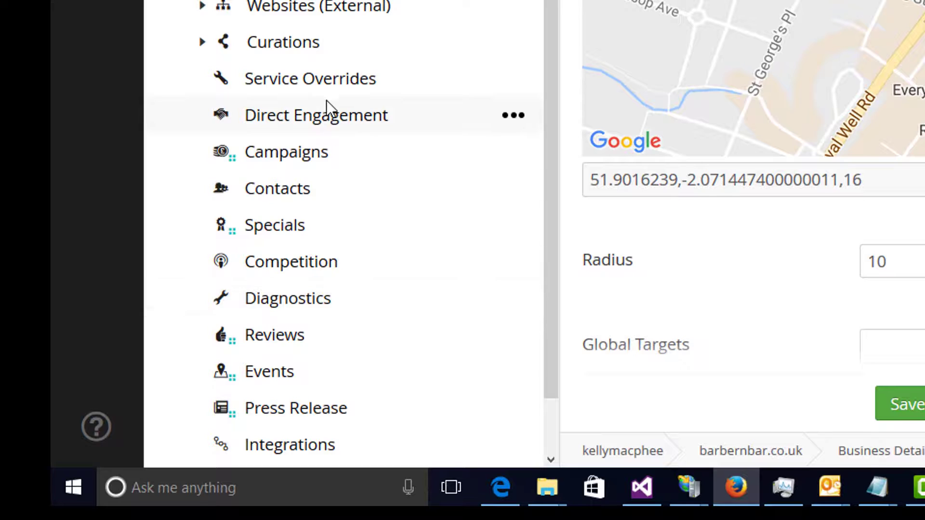
Step: In Direct Engagement, set the allowed expired hours before engagement to 10 and the engagements to respond to per hour to 10
left_click(327, 120)
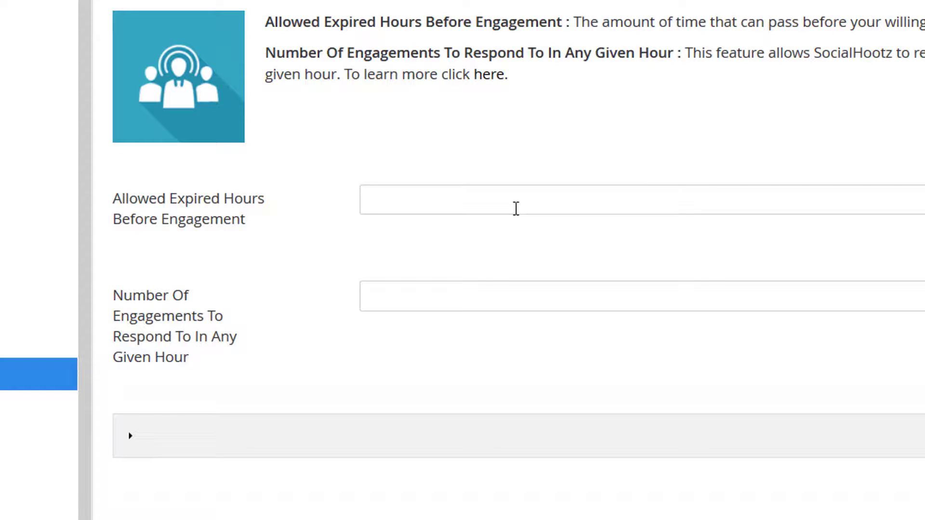
type("1-")
type("0")
left_click(563, 309)
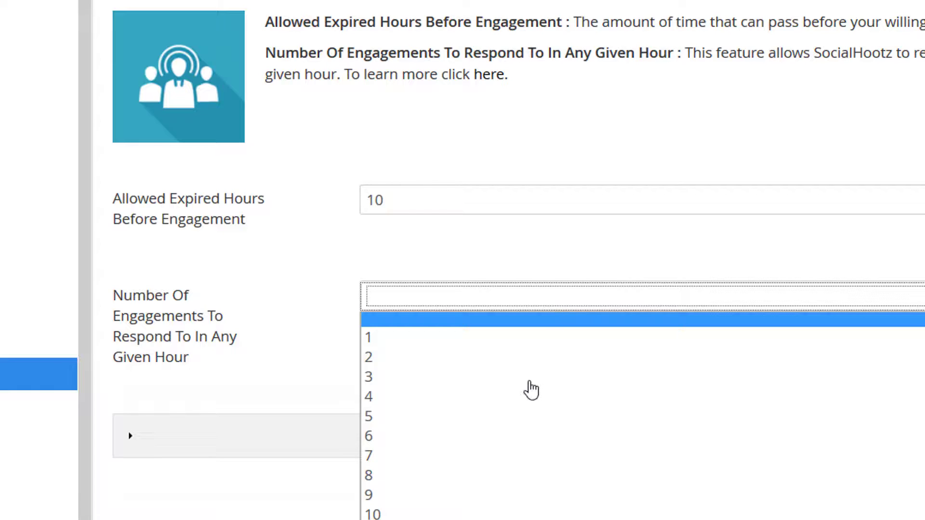
left_click(487, 514)
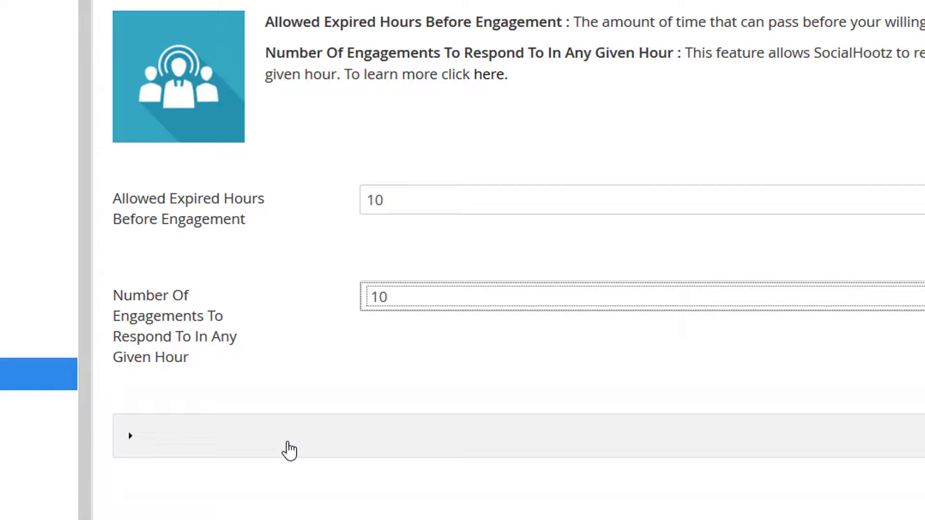
Step: Expand the empty engagement entry and enter the watch word "i'm looking for a barber that does beards"
left_click(131, 438)
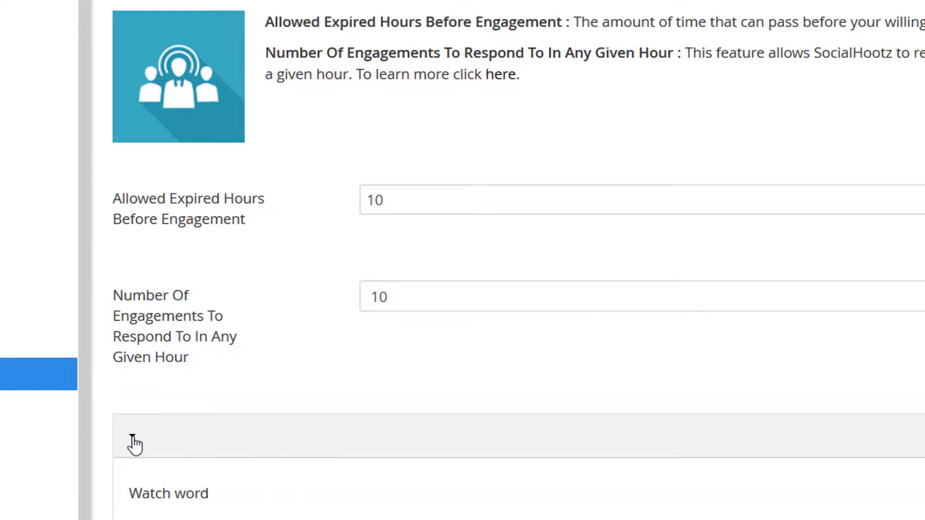
scroll(518, 260, "down", 4)
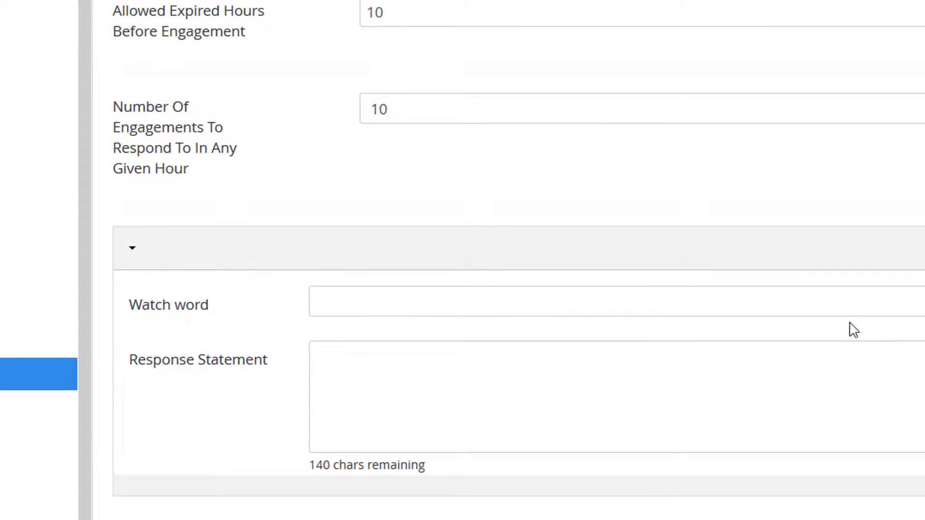
left_click(844, 310)
type("i'm looking ")
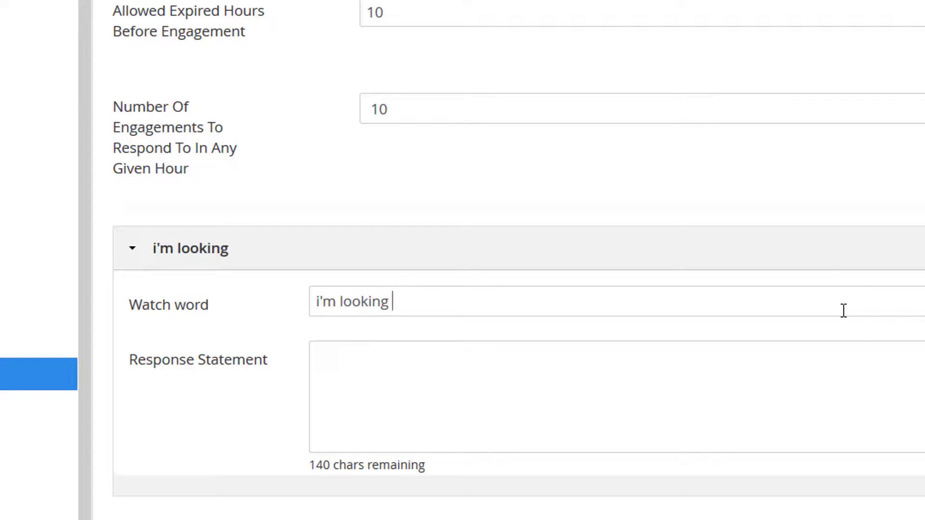
type("for a barber ")
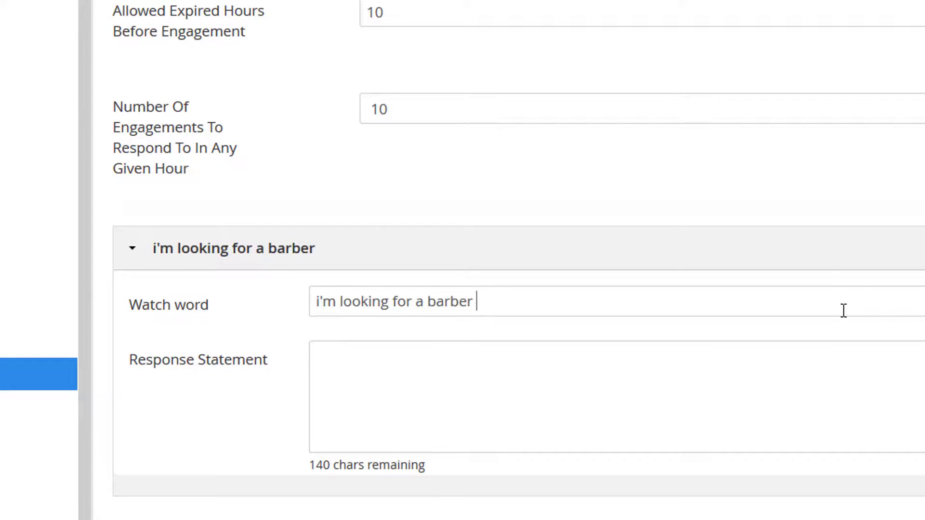
type("that does beards")
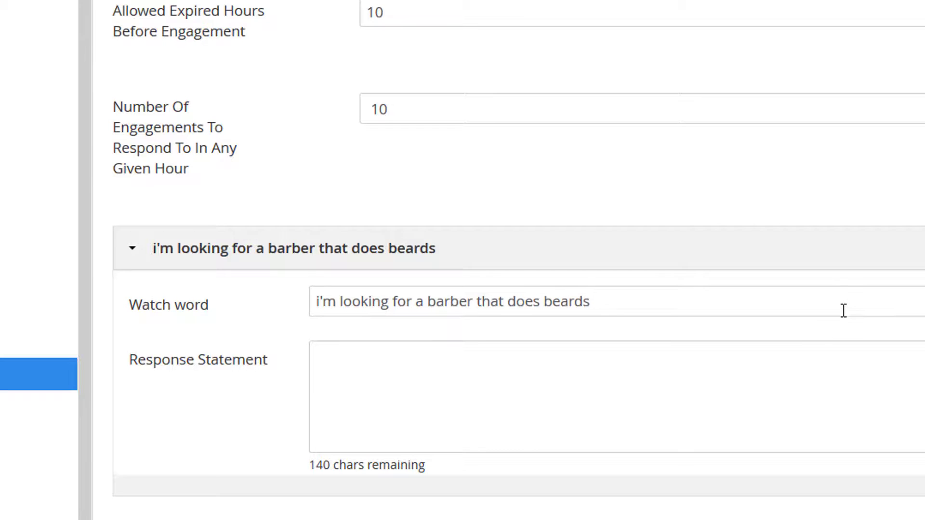
Step: Begin the Response Statement with "I noticed you said your looking for barbers that do beards"
left_click(751, 382)
type("I noticed you ")
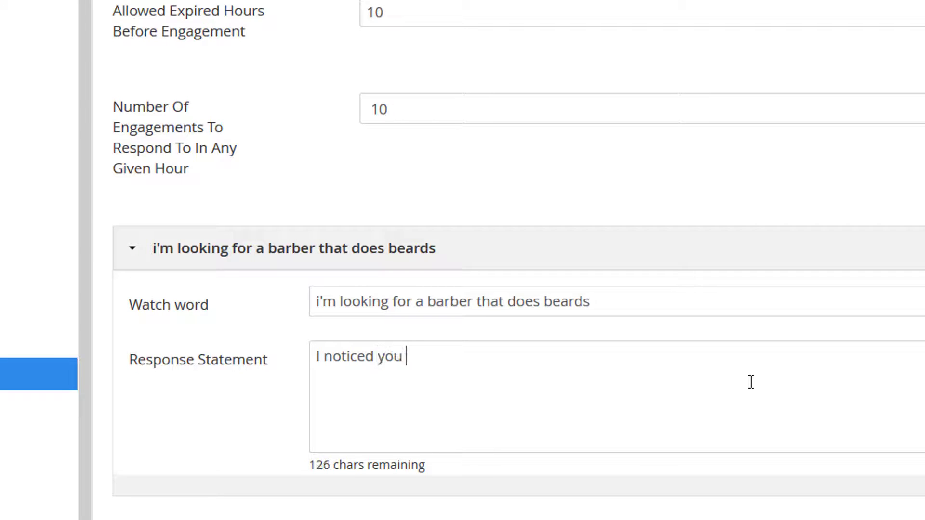
type("said your looking for")
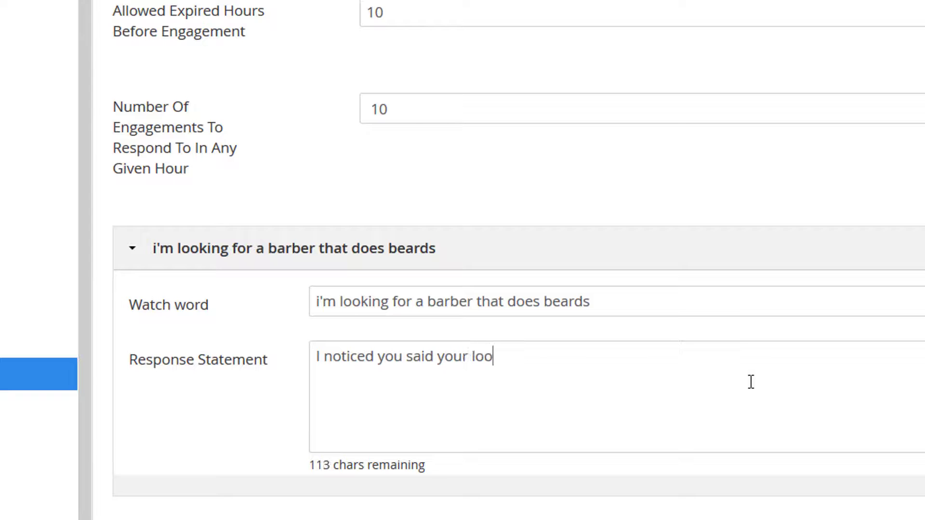
type("arb")
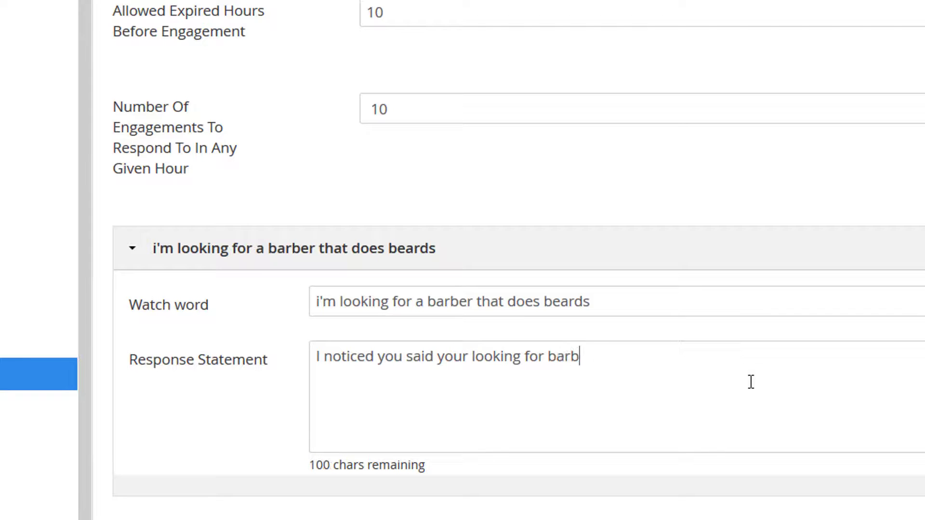
type("ers that do beards")
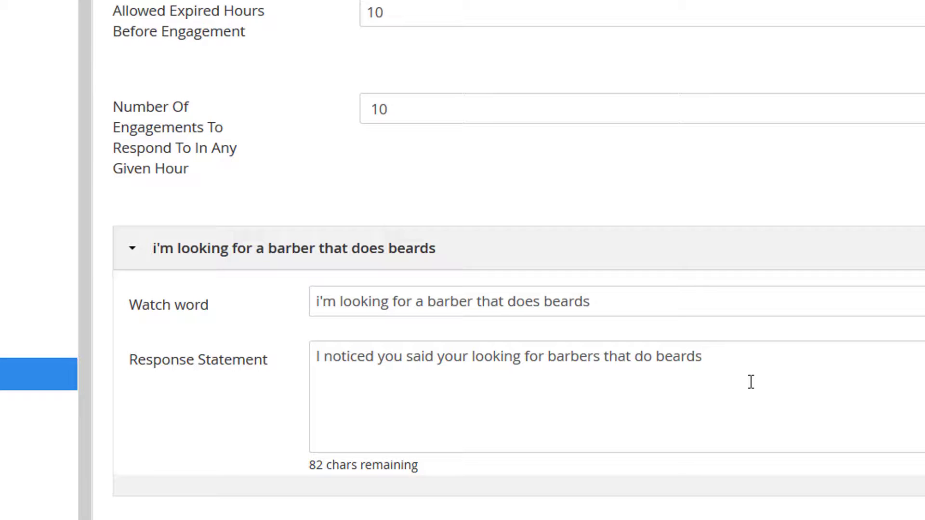
type("?  That's ex")
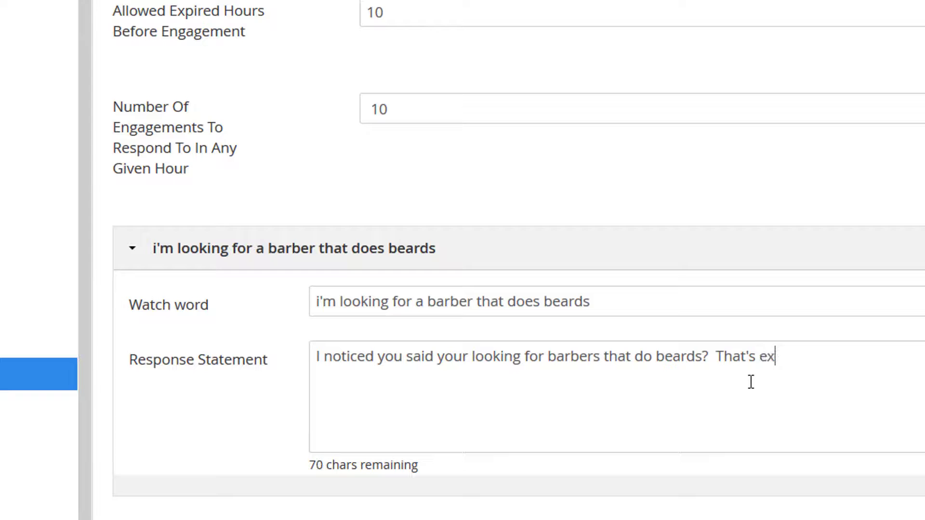
Step: Continue the Response Statement with "? That's exactly what do and were around the corner. Give us a call."
type("actly what ")
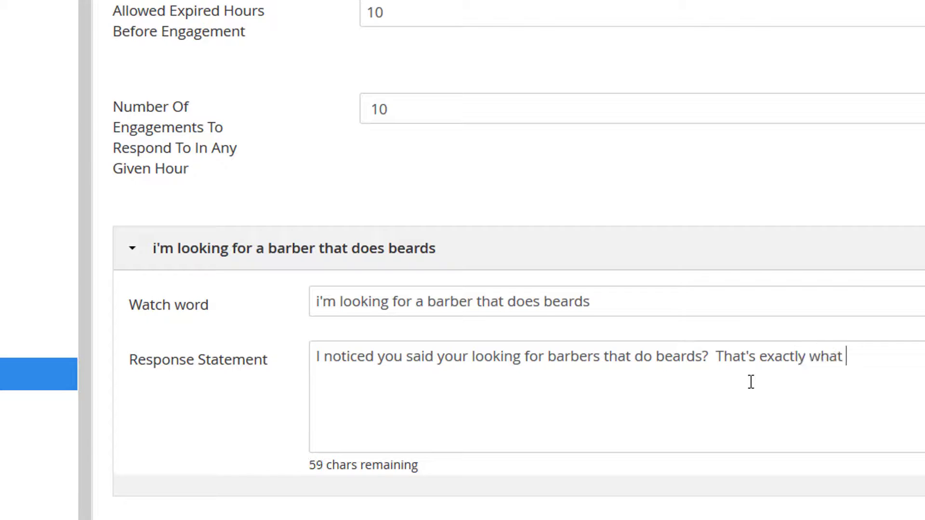
type("do and were around t")
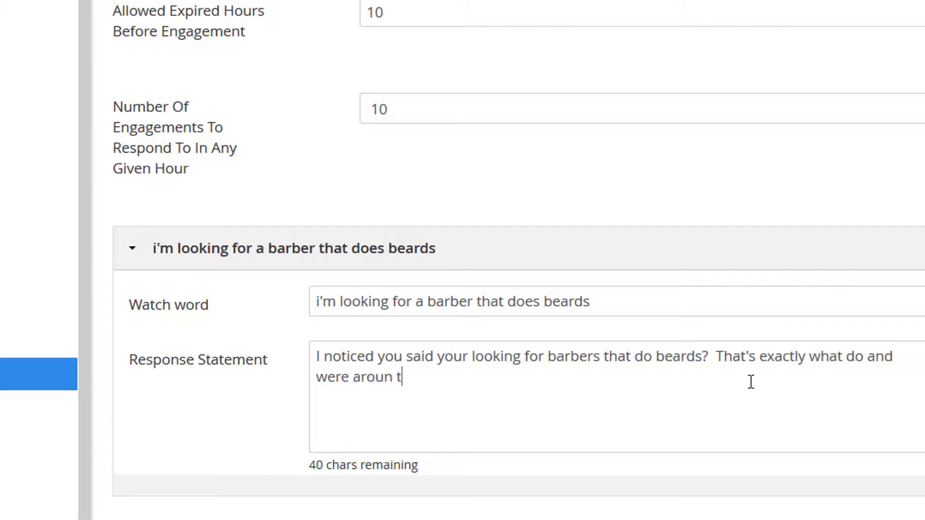
key("BackSpace")
key("BackSpace")
type("d the corner.")
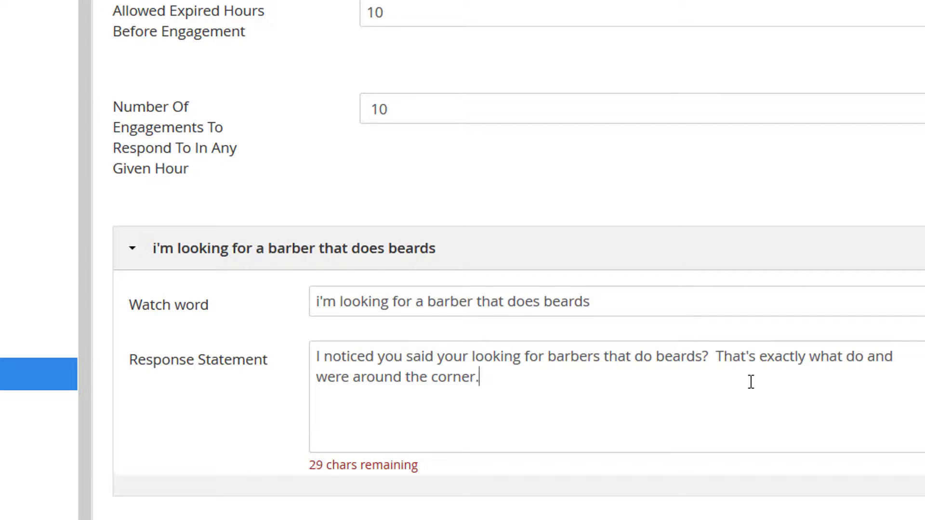
type("  Give us ")
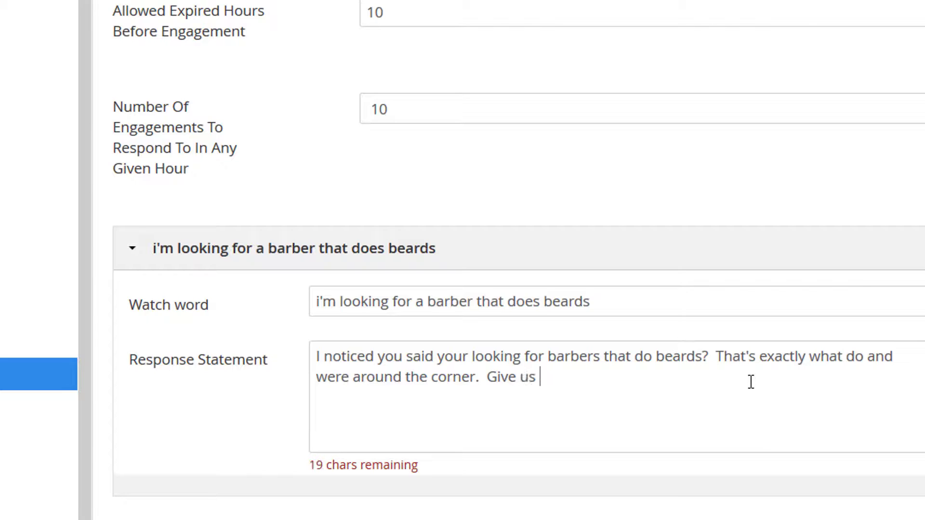
type("a call.")
left_click_drag(589, 303, 254, 367)
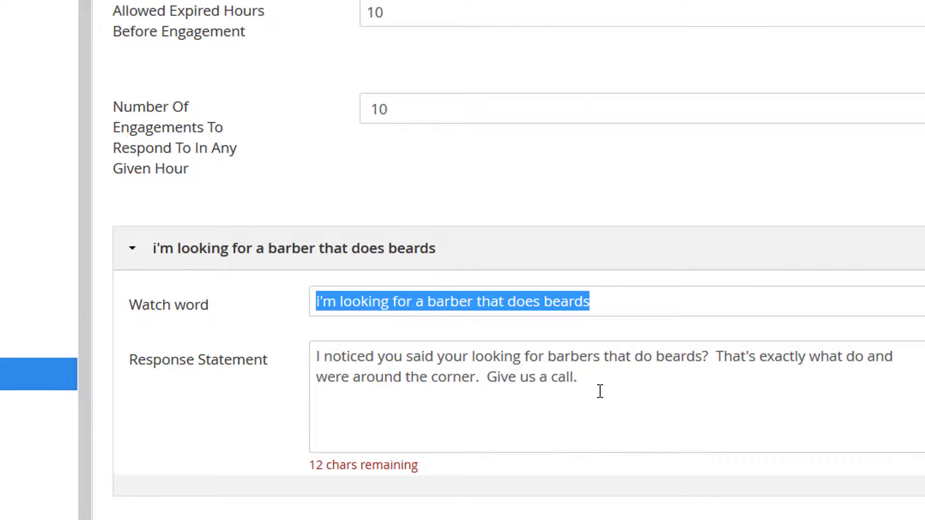
left_click_drag(599, 393, 311, 364)
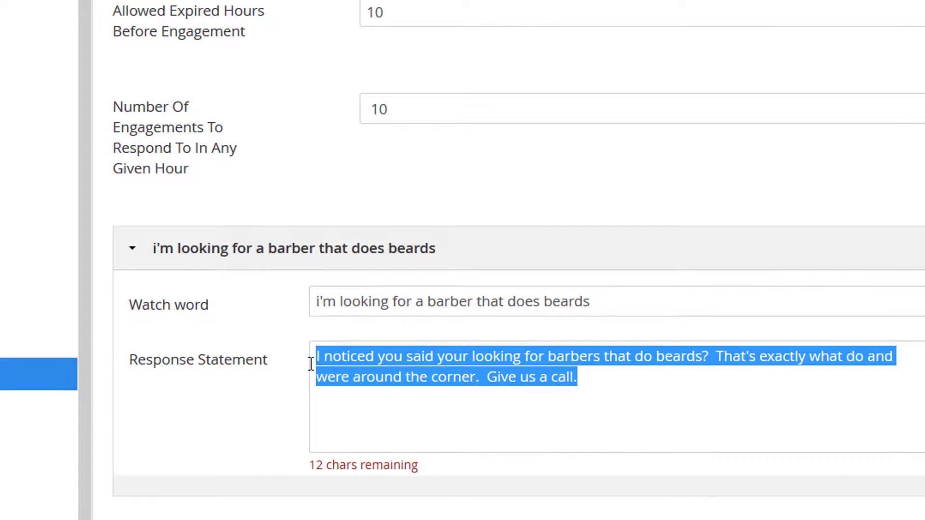
left_click(518, 420)
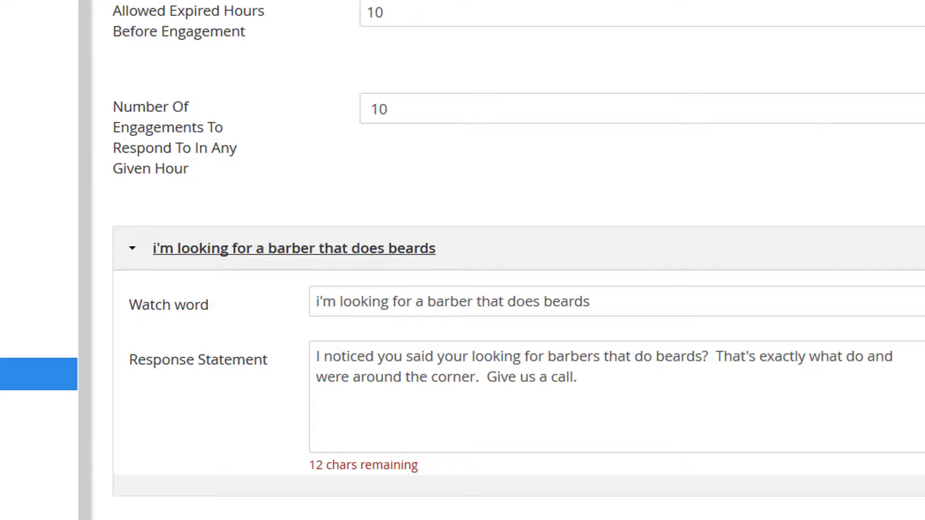
Step: Add an empty engagement entry below the barber watch word entry and remove it again
left_click(923, 248)
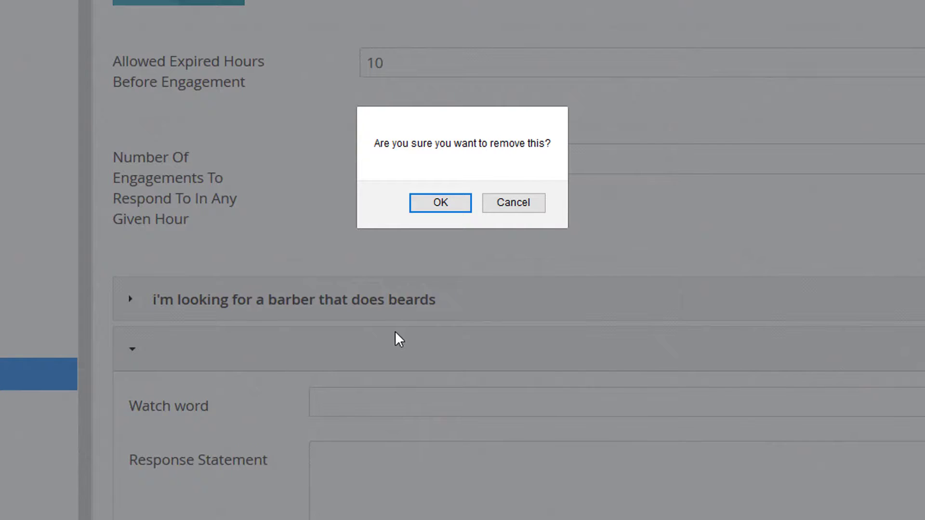
left_click(434, 207)
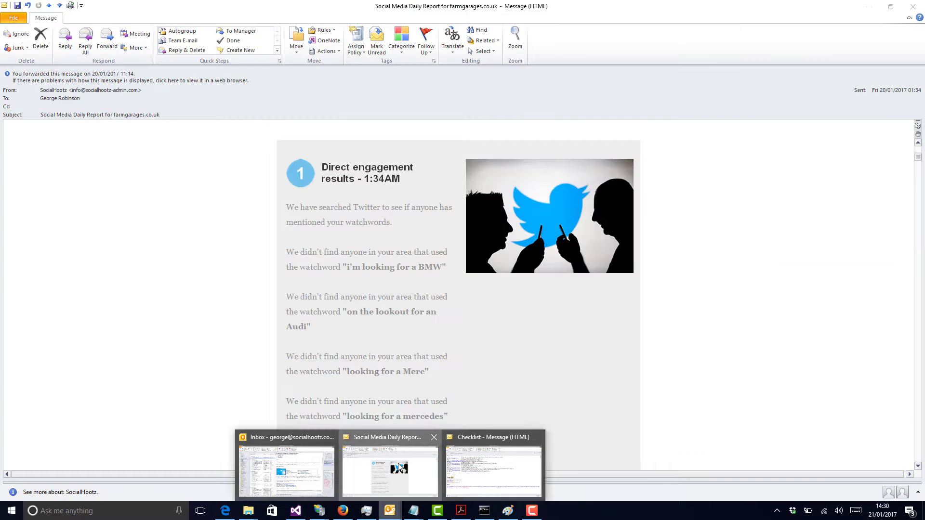
Step: Switch to Outlook and view the direct engagement results in the Social Media Daily Report for farmgarages.co.uk
left_click(398, 467)
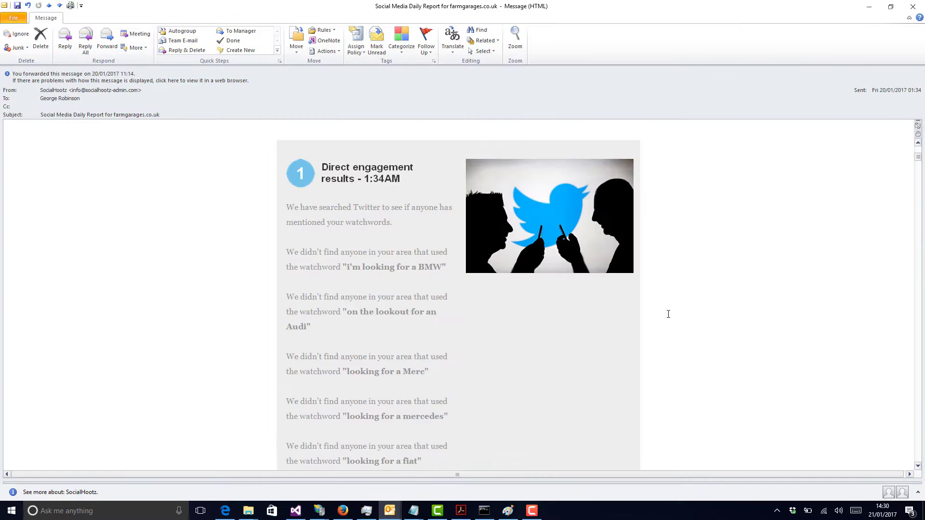